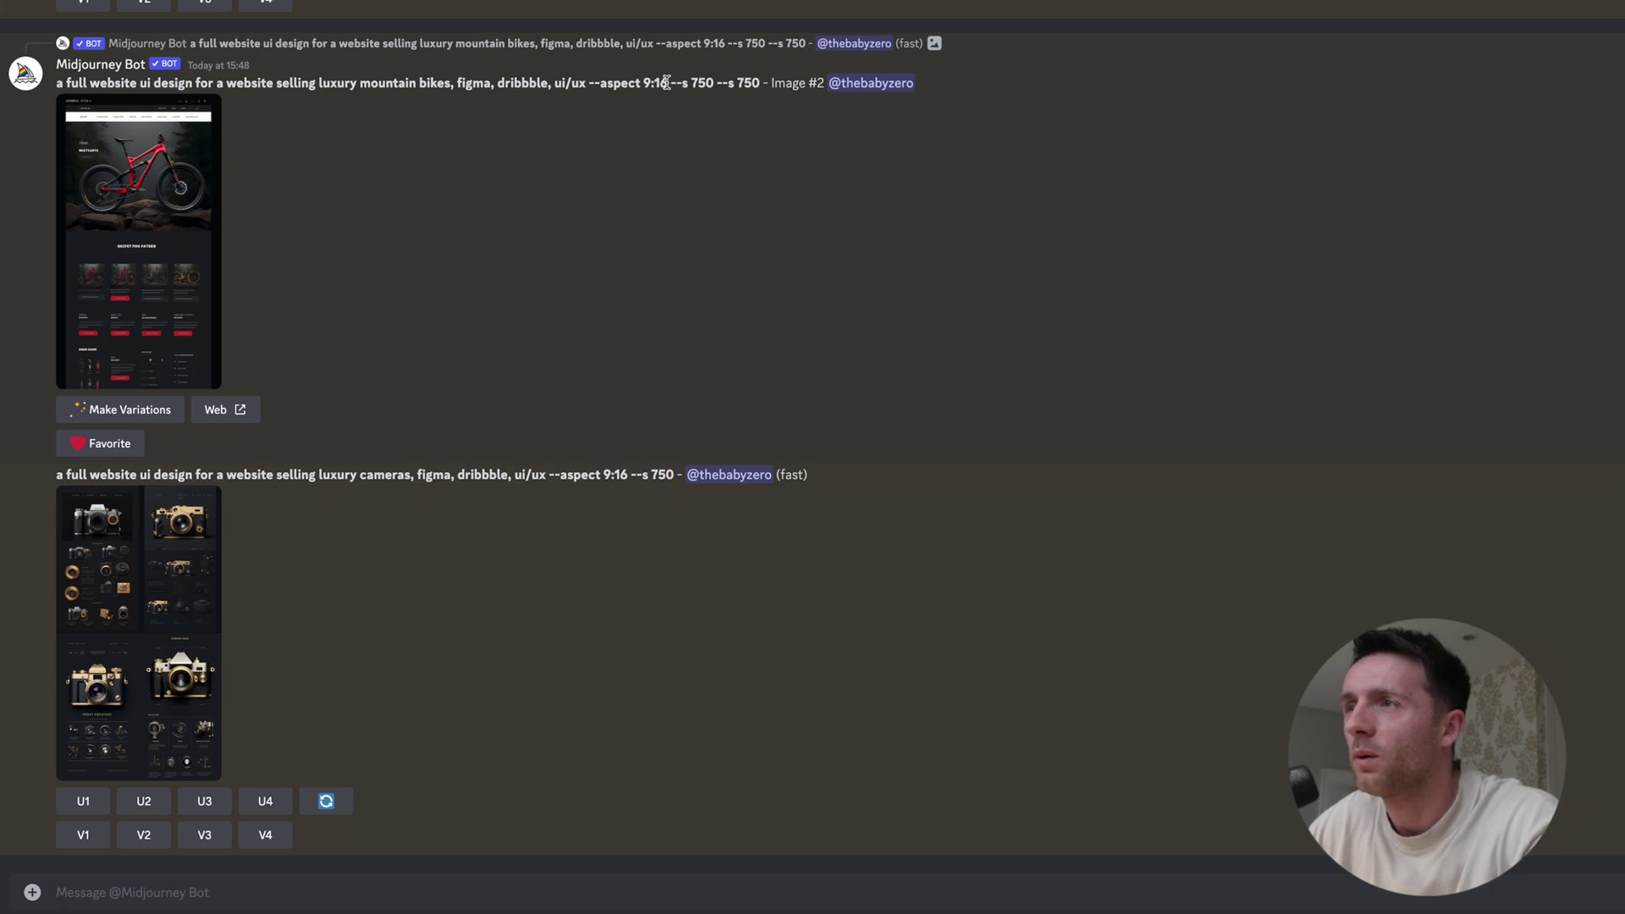
# - Start a new /imagine prompt containing a copy of the earlier mountain-bike website prompt
pyautogui.moveTo(677, 81); pyautogui.dragTo(56, 82)
pyautogui.hotkey('ctrl', 'c')
pyautogui.write('/imagine')
pyautogui.press('Tab')
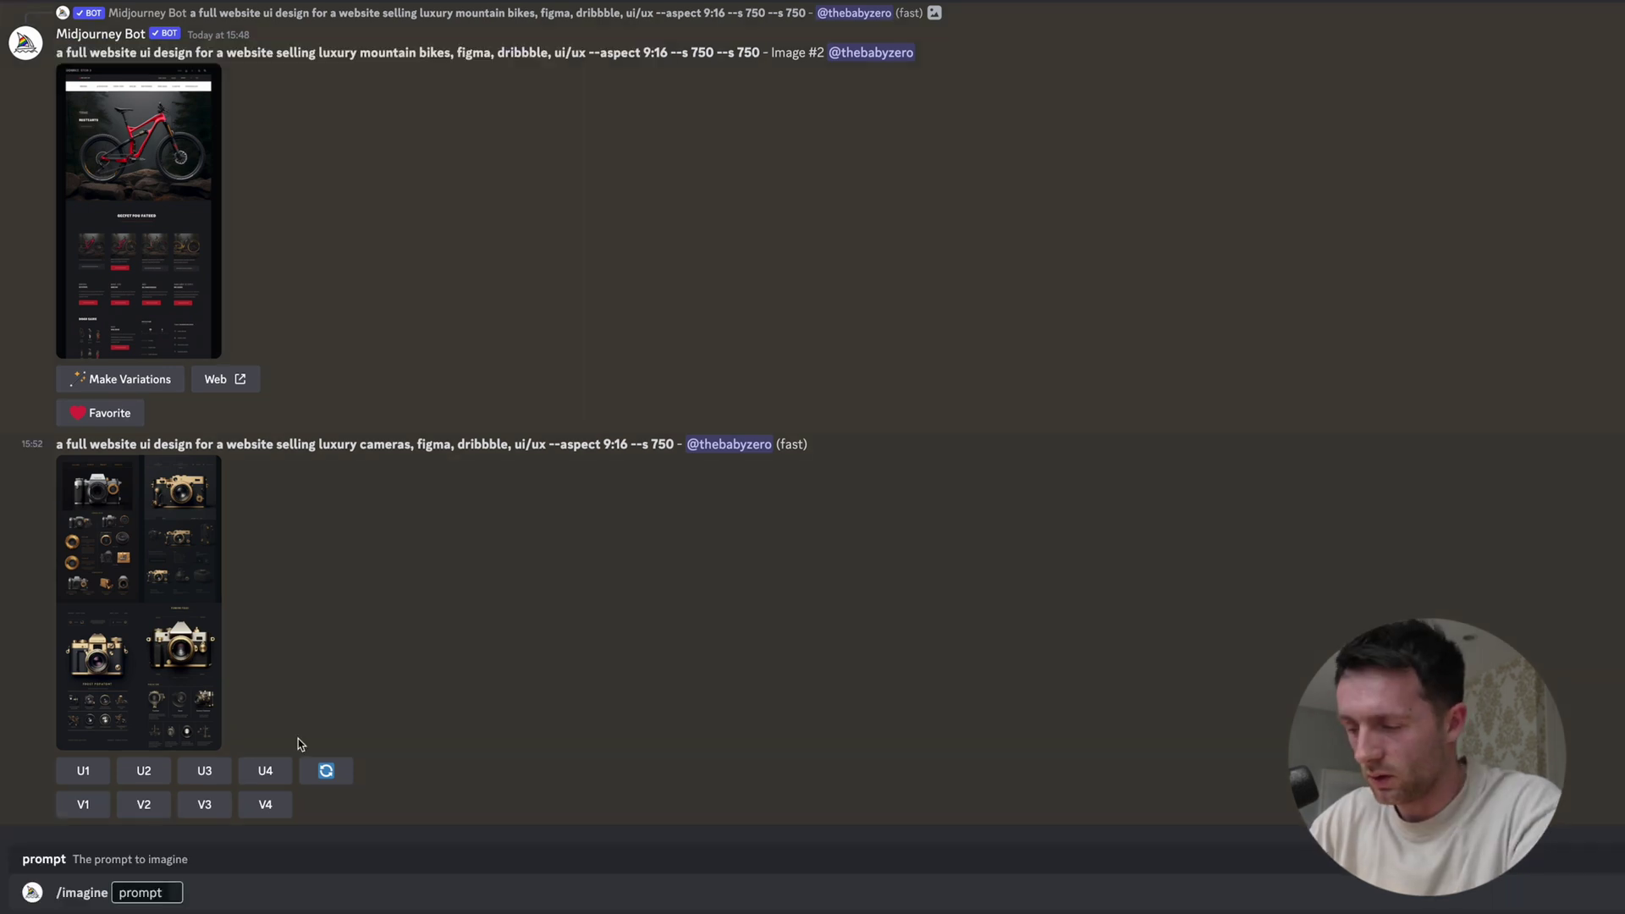
pyautogui.hotkey('ctrl', 'v')
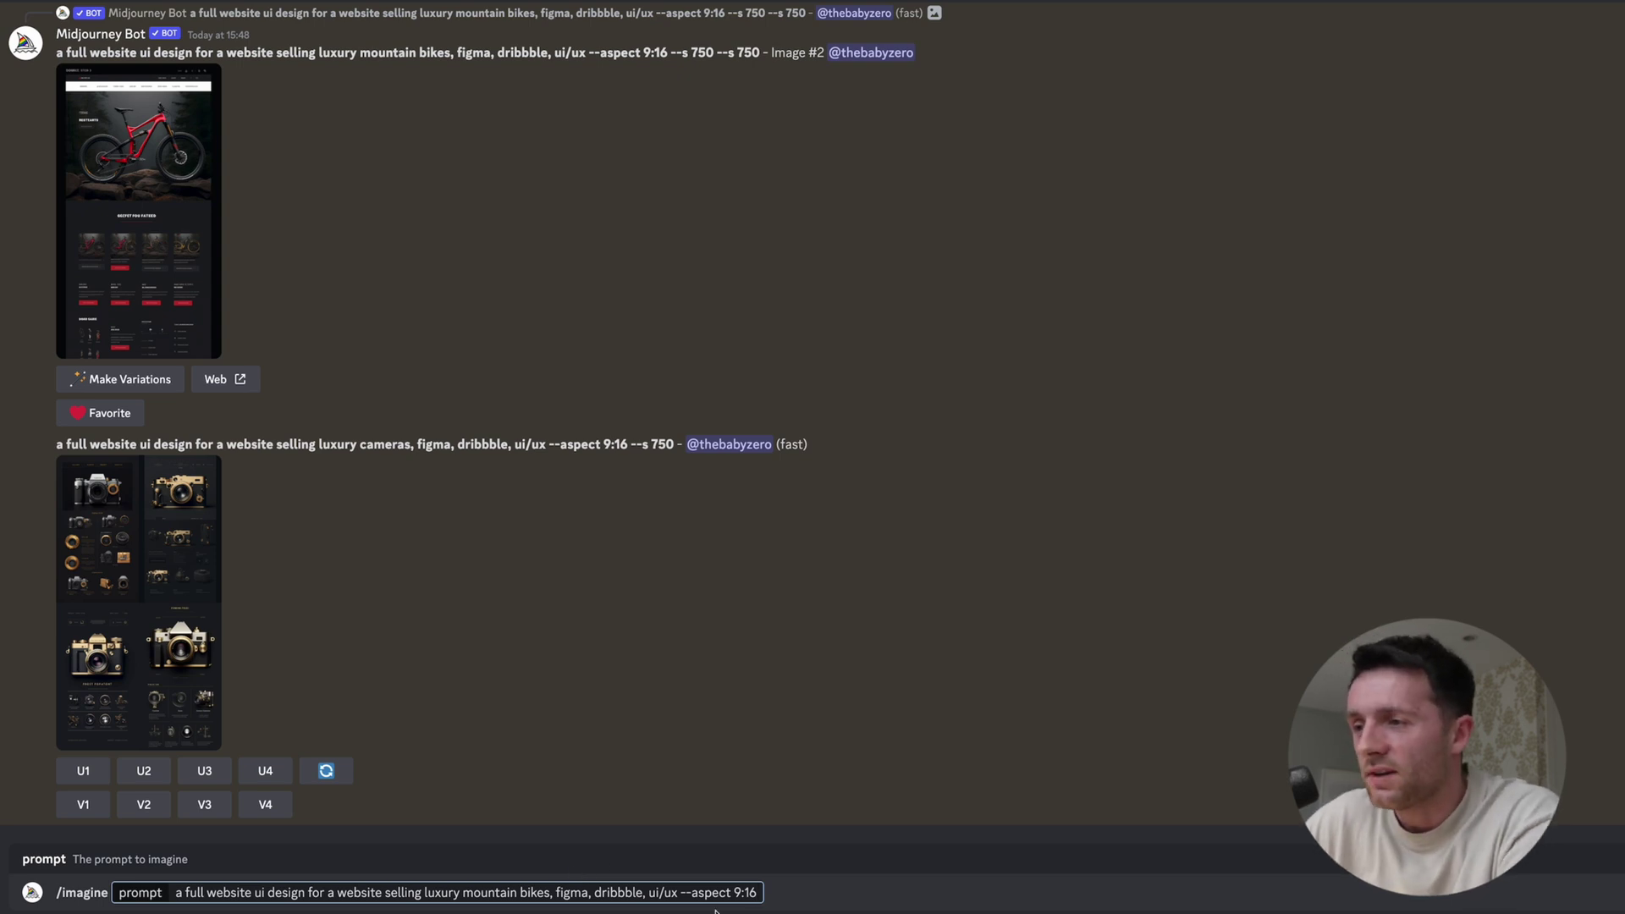
# - Insert ', beautiful' before --aspect 9:16 and submit the revised prompt
pyautogui.moveTo(681, 892); pyautogui.dragTo(758, 893)
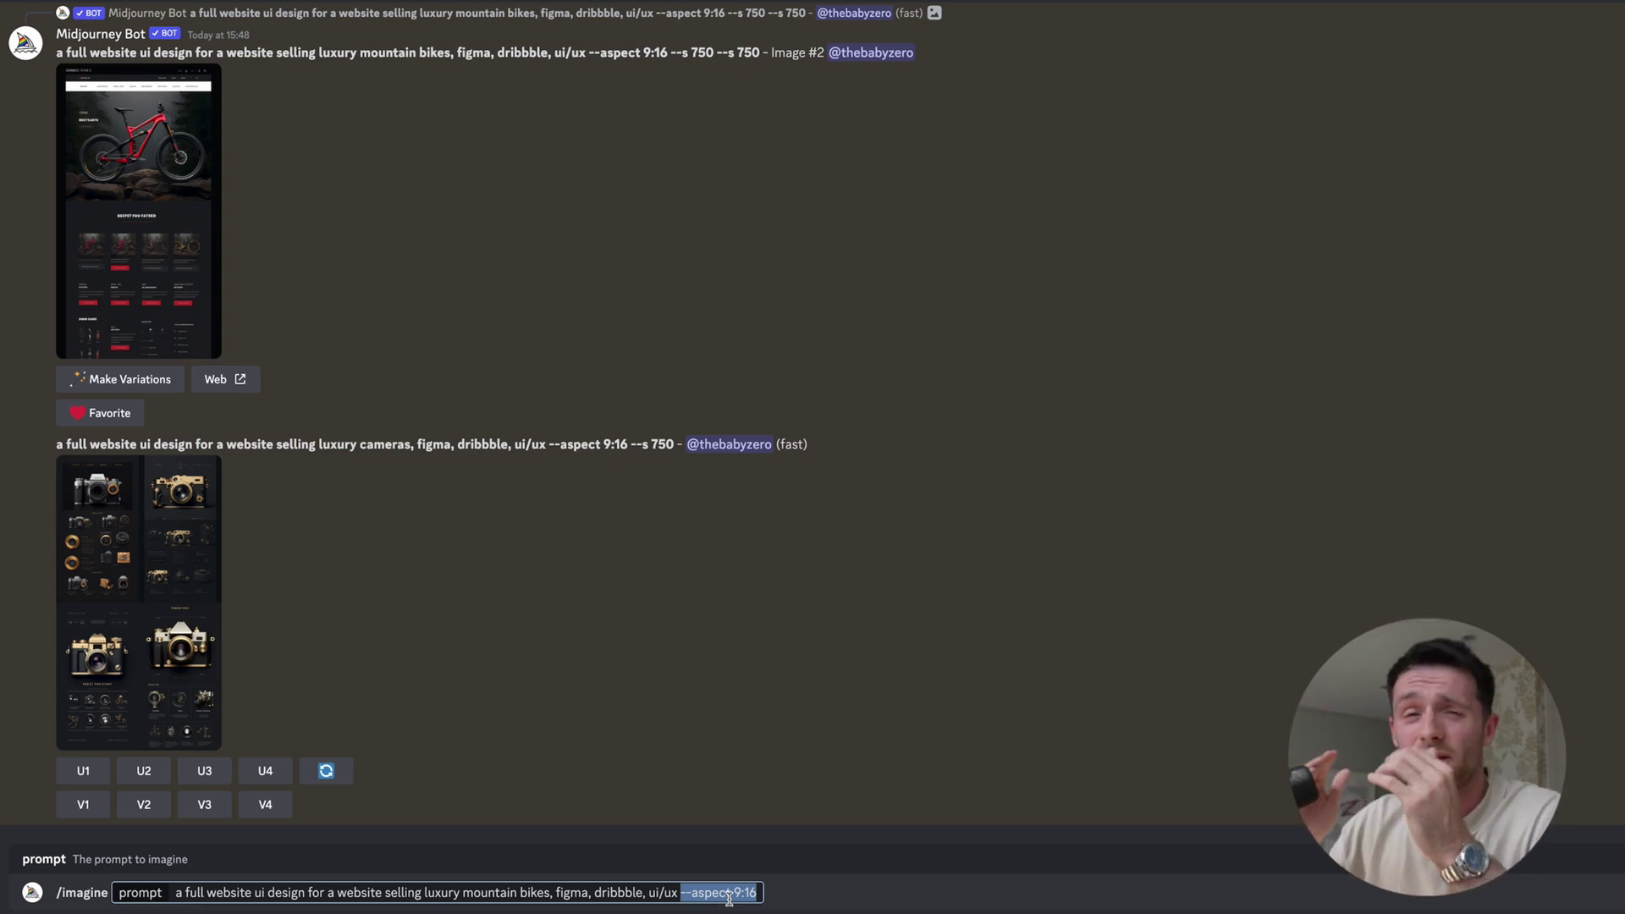
pyautogui.press('Left')
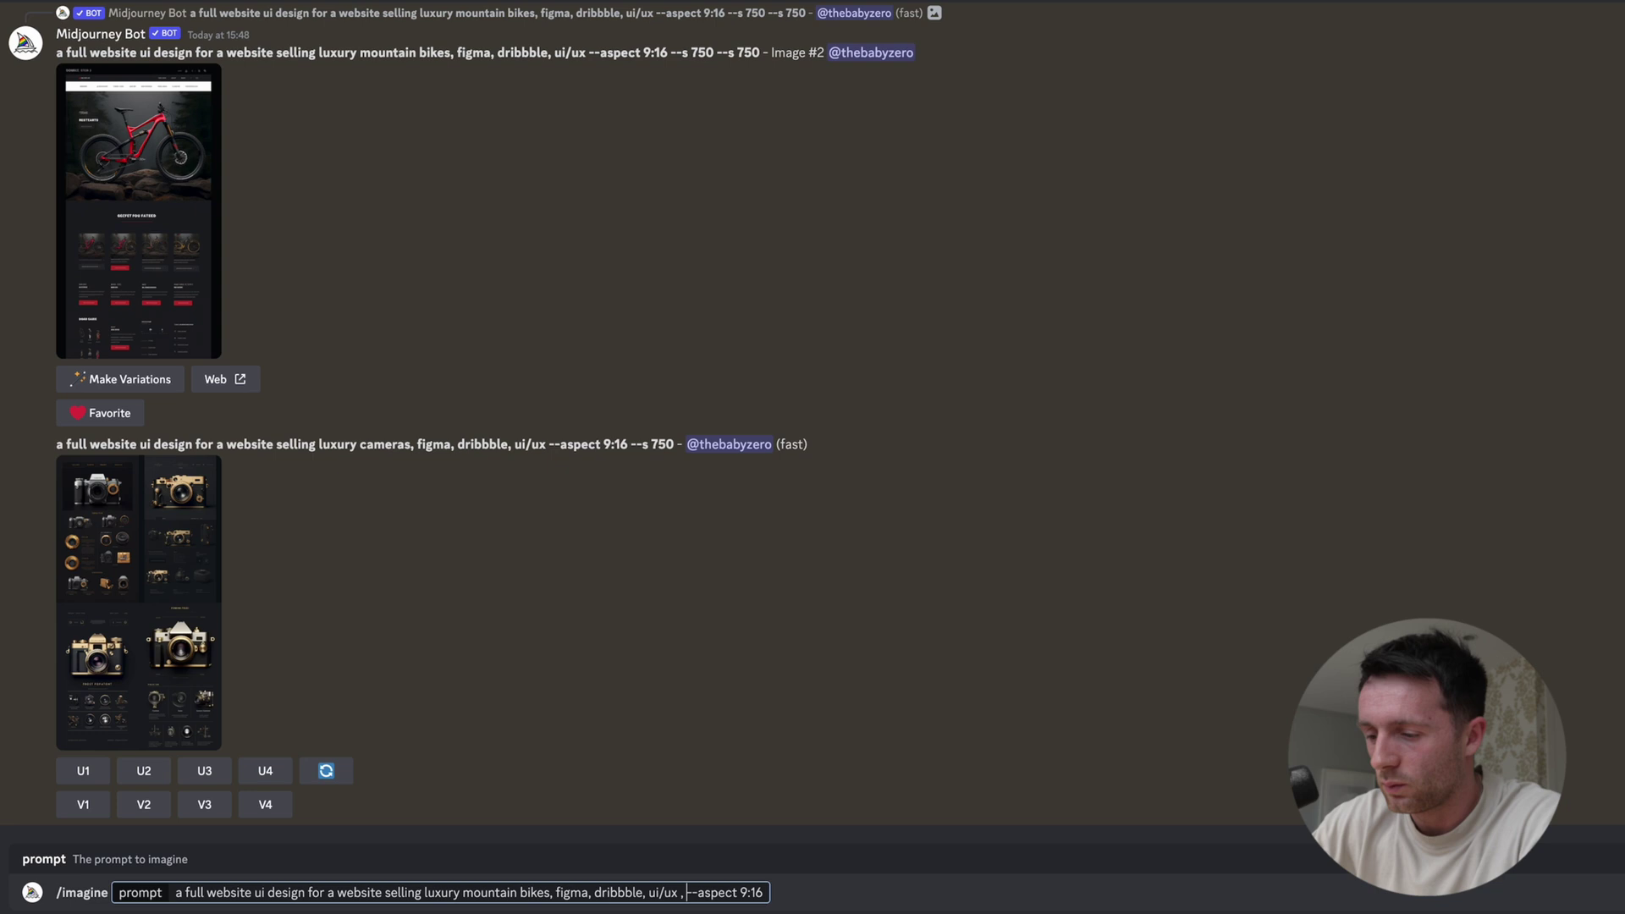
pyautogui.write(', be')
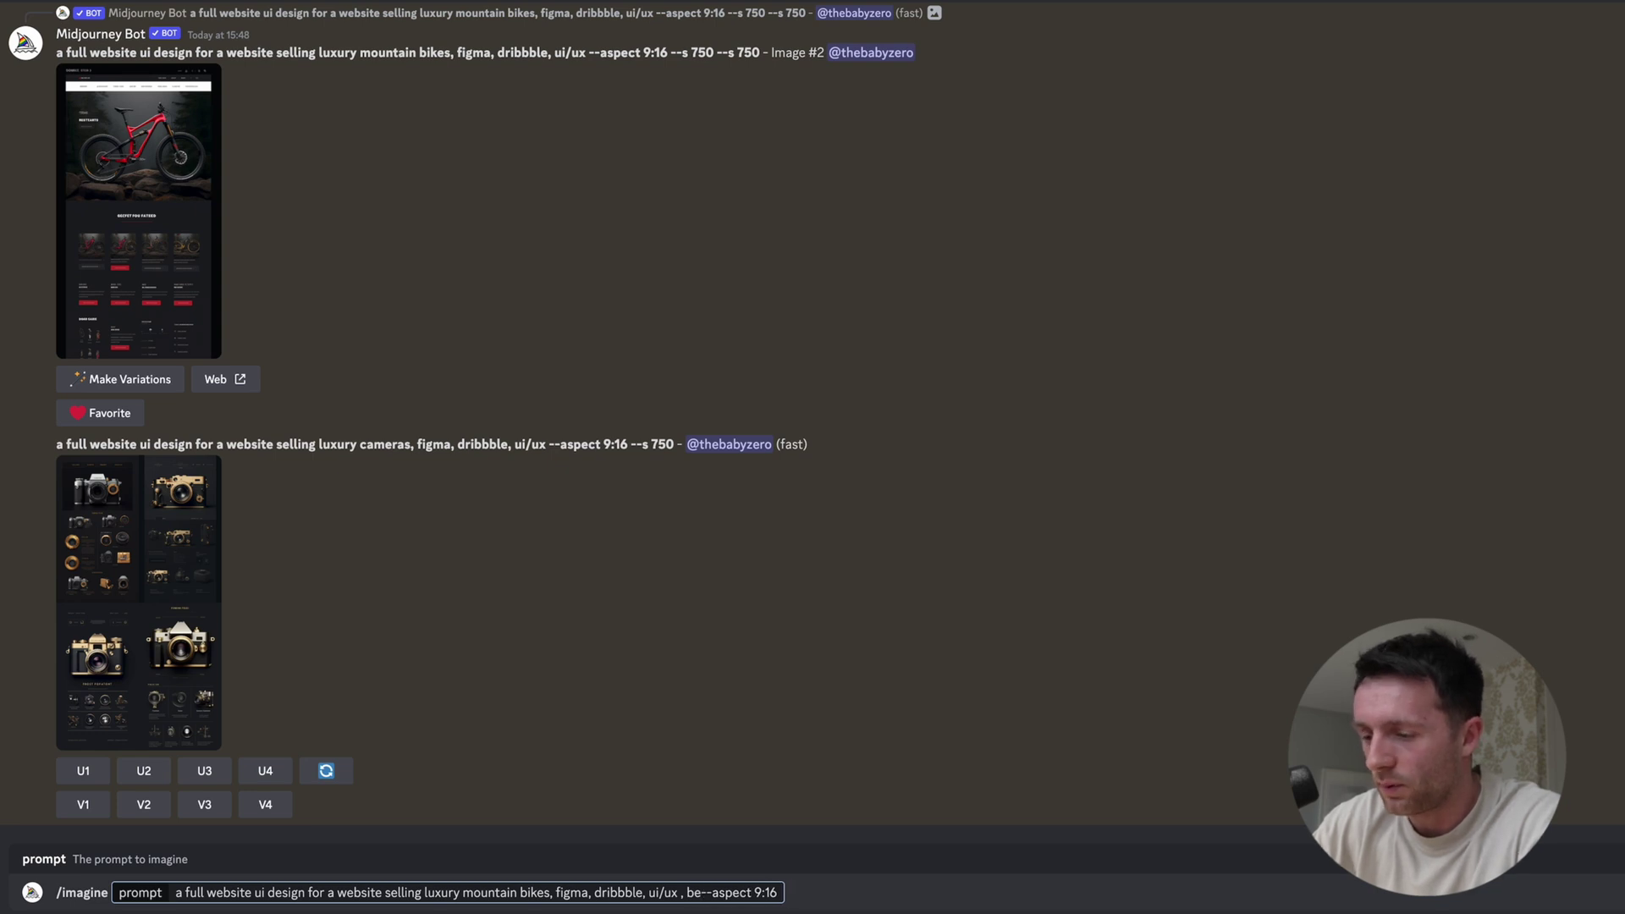
pyautogui.write('autiful')
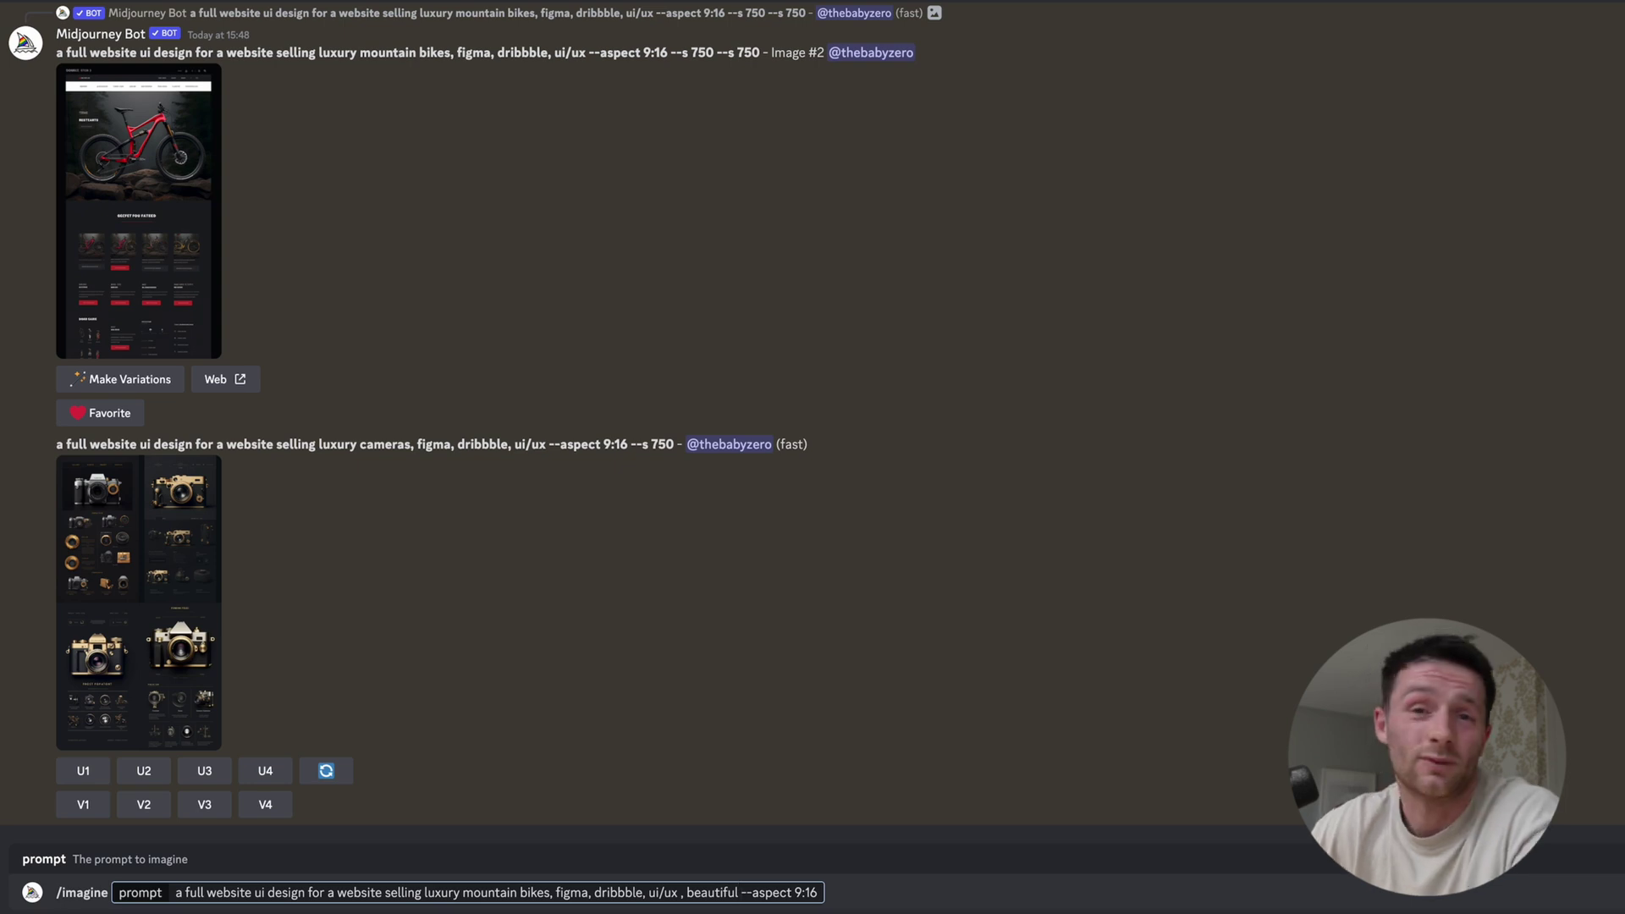
pyautogui.press('Return')
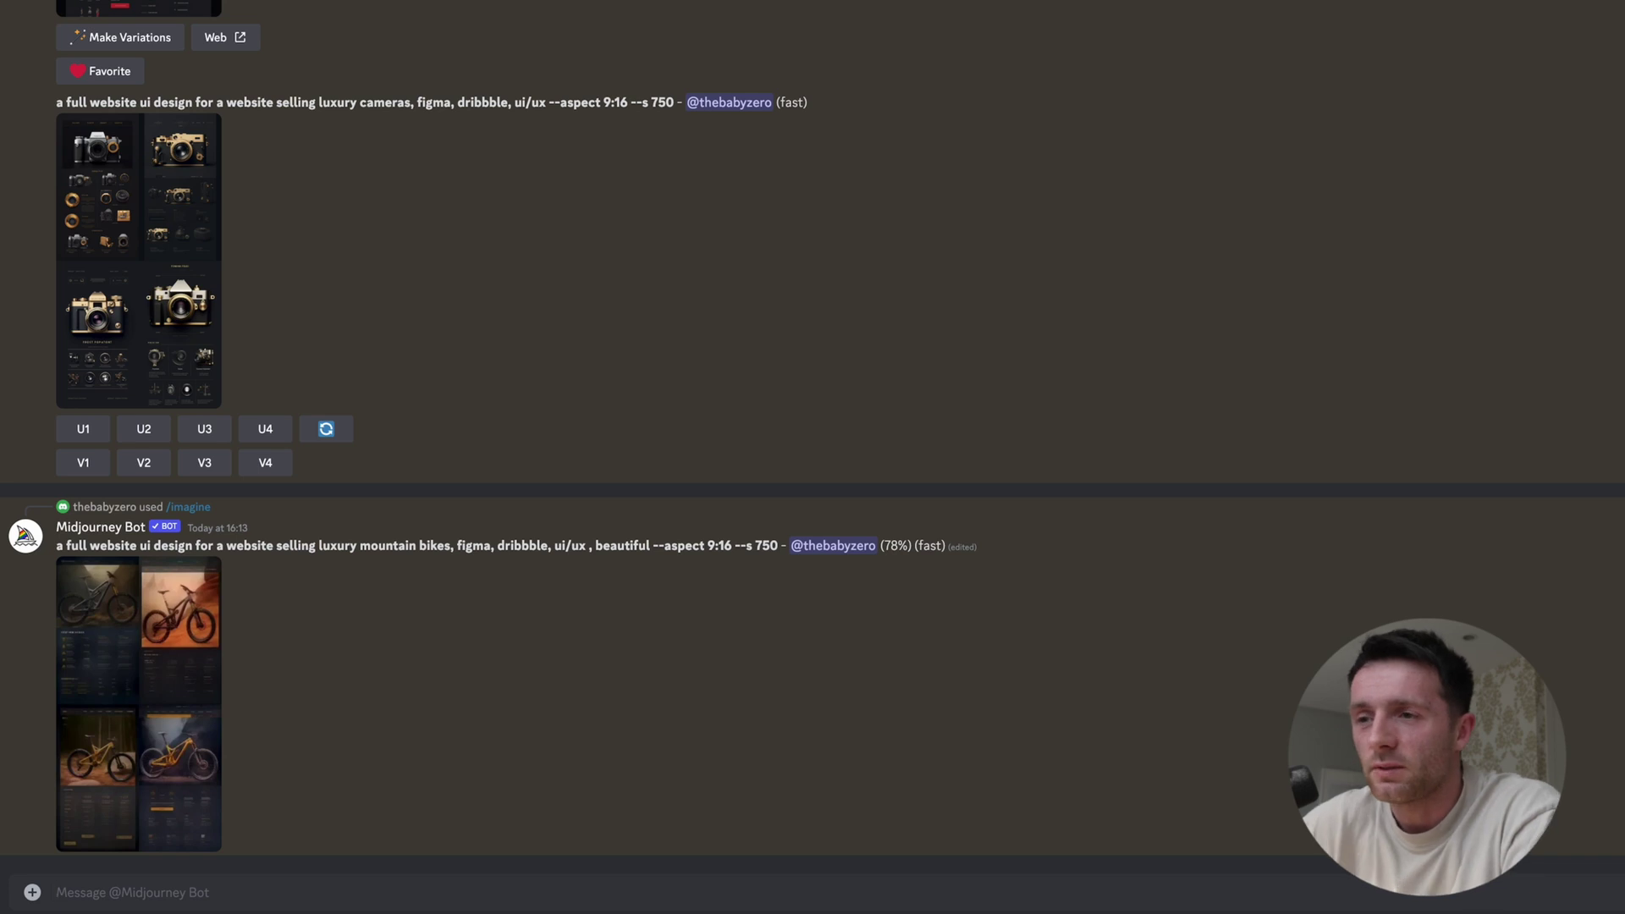
# - Preview the new grid, then upscale design 4, the yellow bike on dark rocks (U4)
pyautogui.click(212, 652)
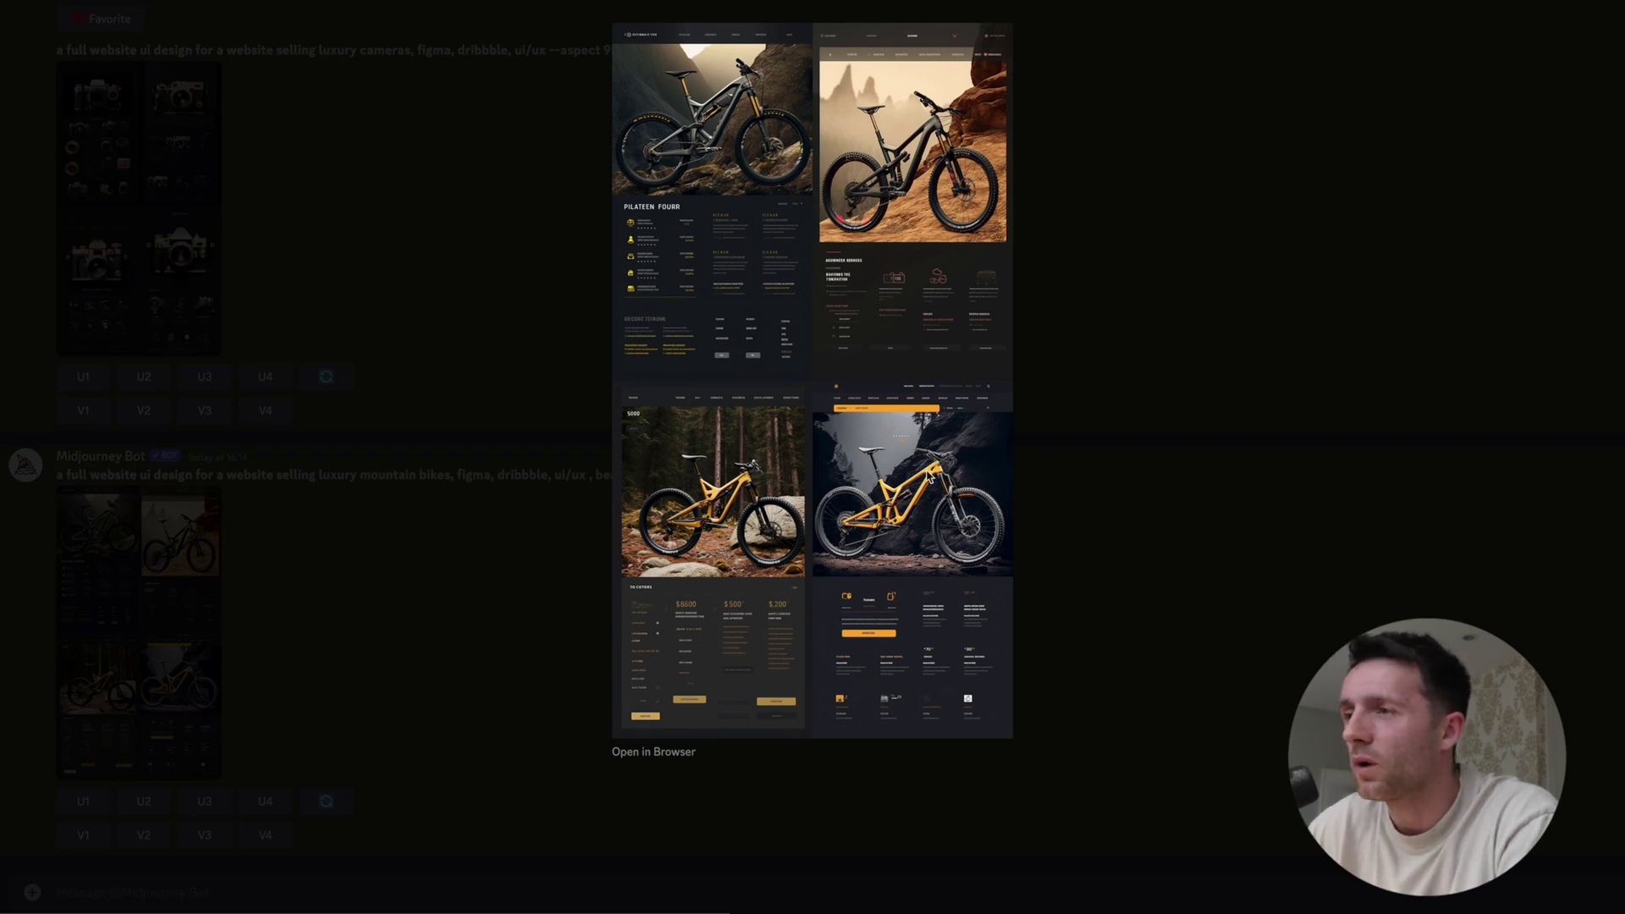
pyautogui.click(1118, 489)
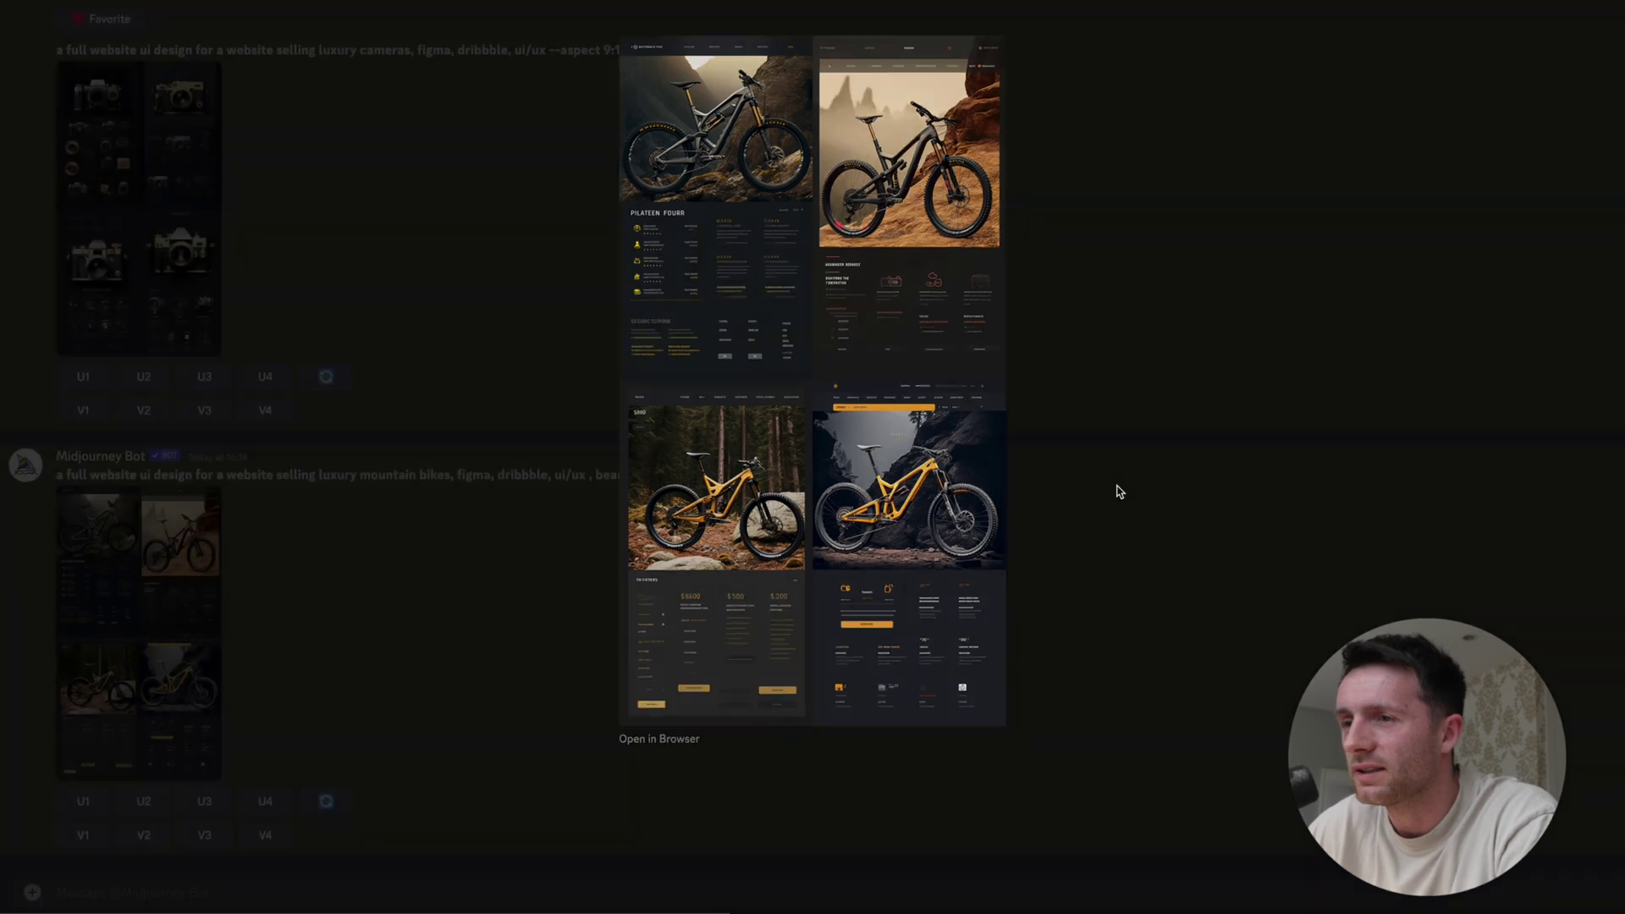
pyautogui.click(265, 802)
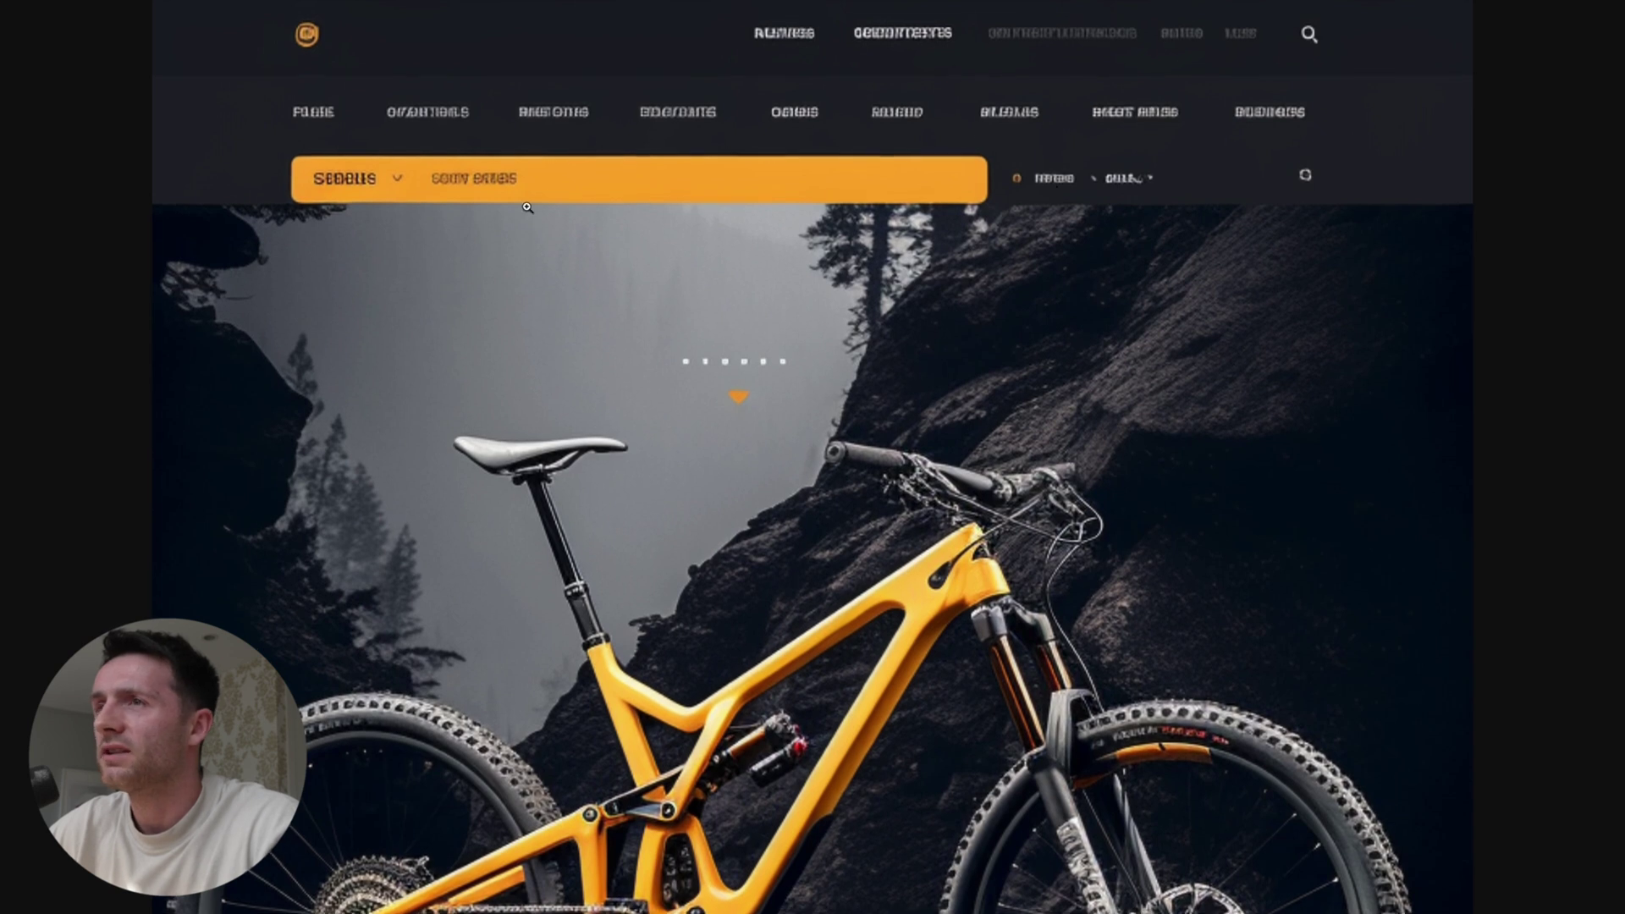
# - Copy the upscaled yellow-bike website mockup from Chrome and paste it into Figma
pyautogui.scroll(-2, 821, 315)
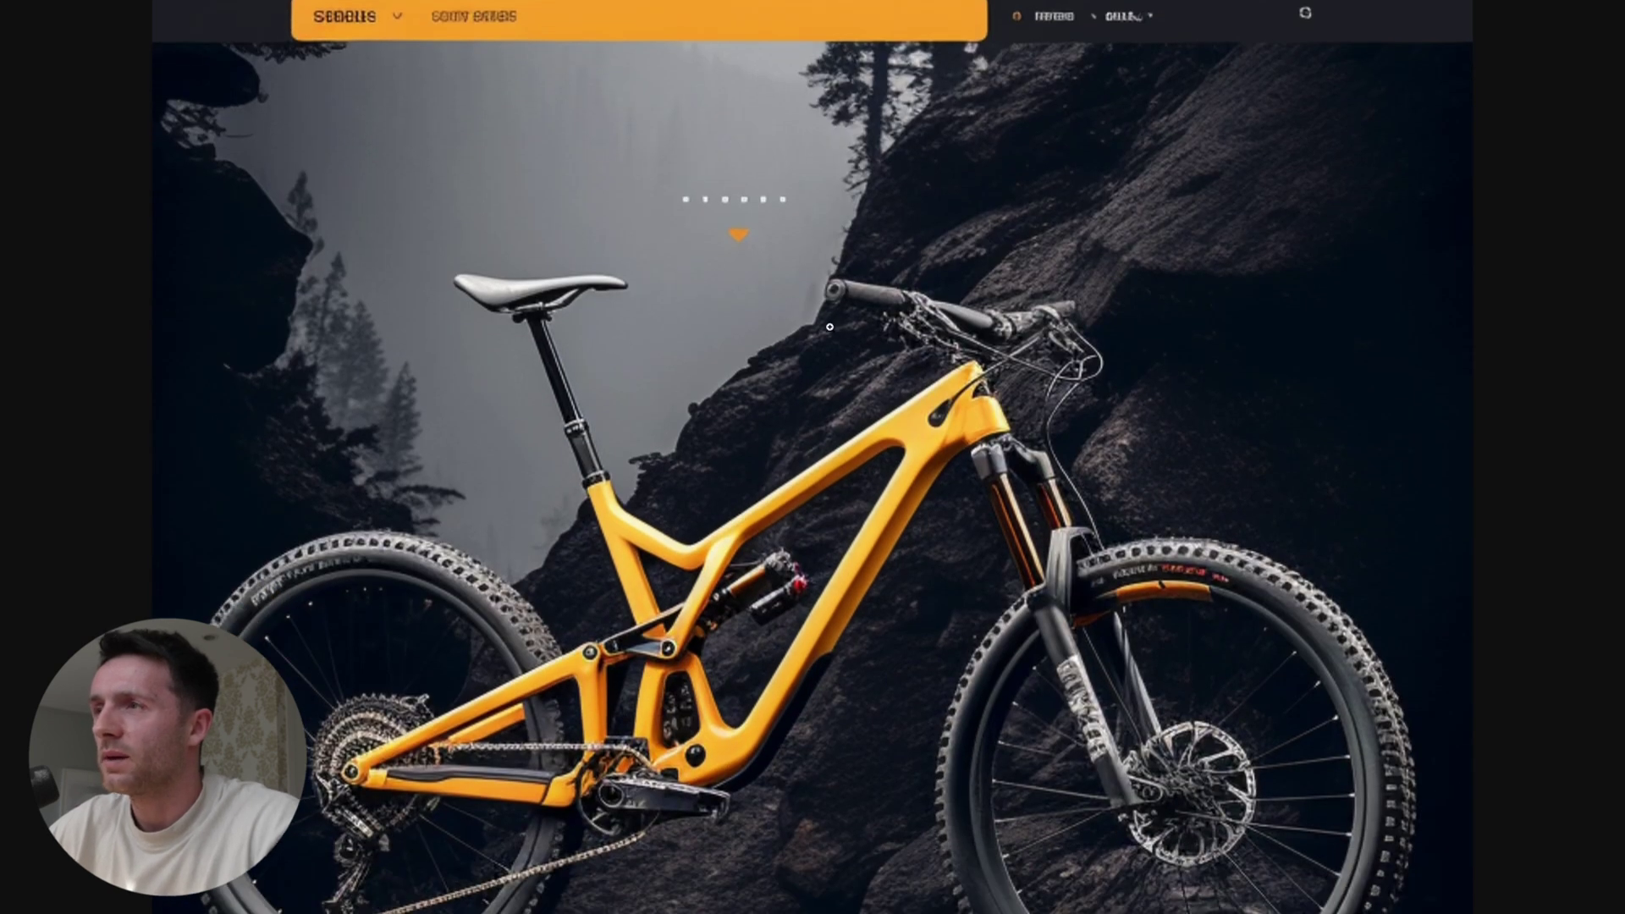
pyautogui.scroll(-10, 830, 326)
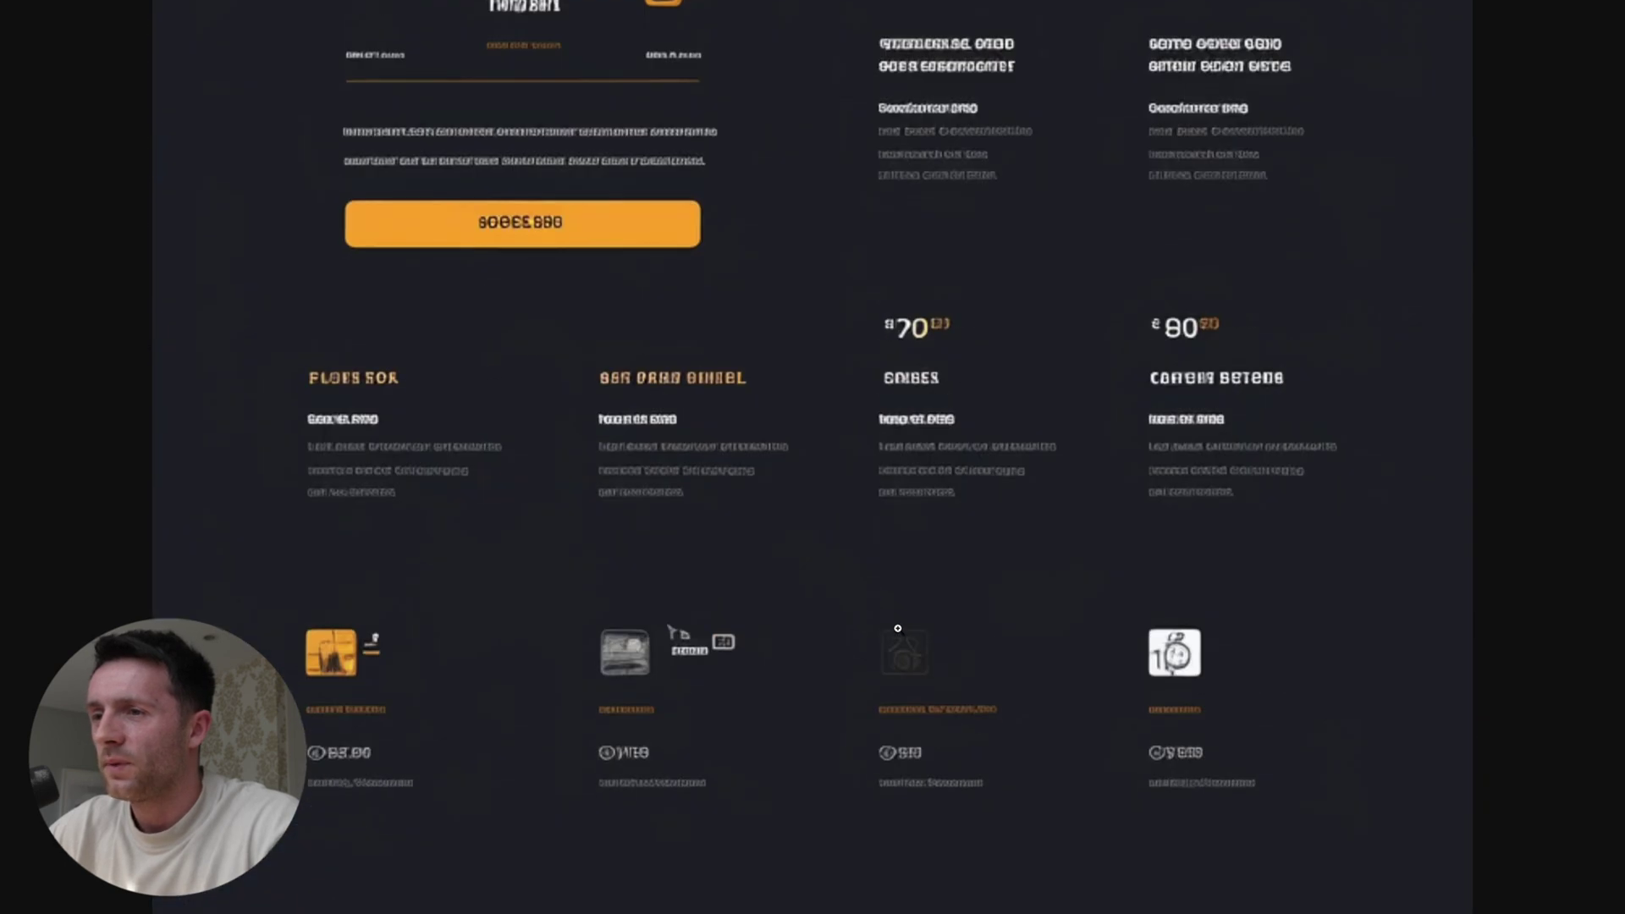
pyautogui.scroll(15, 897, 628)
pyautogui.rightClick(863, 500)
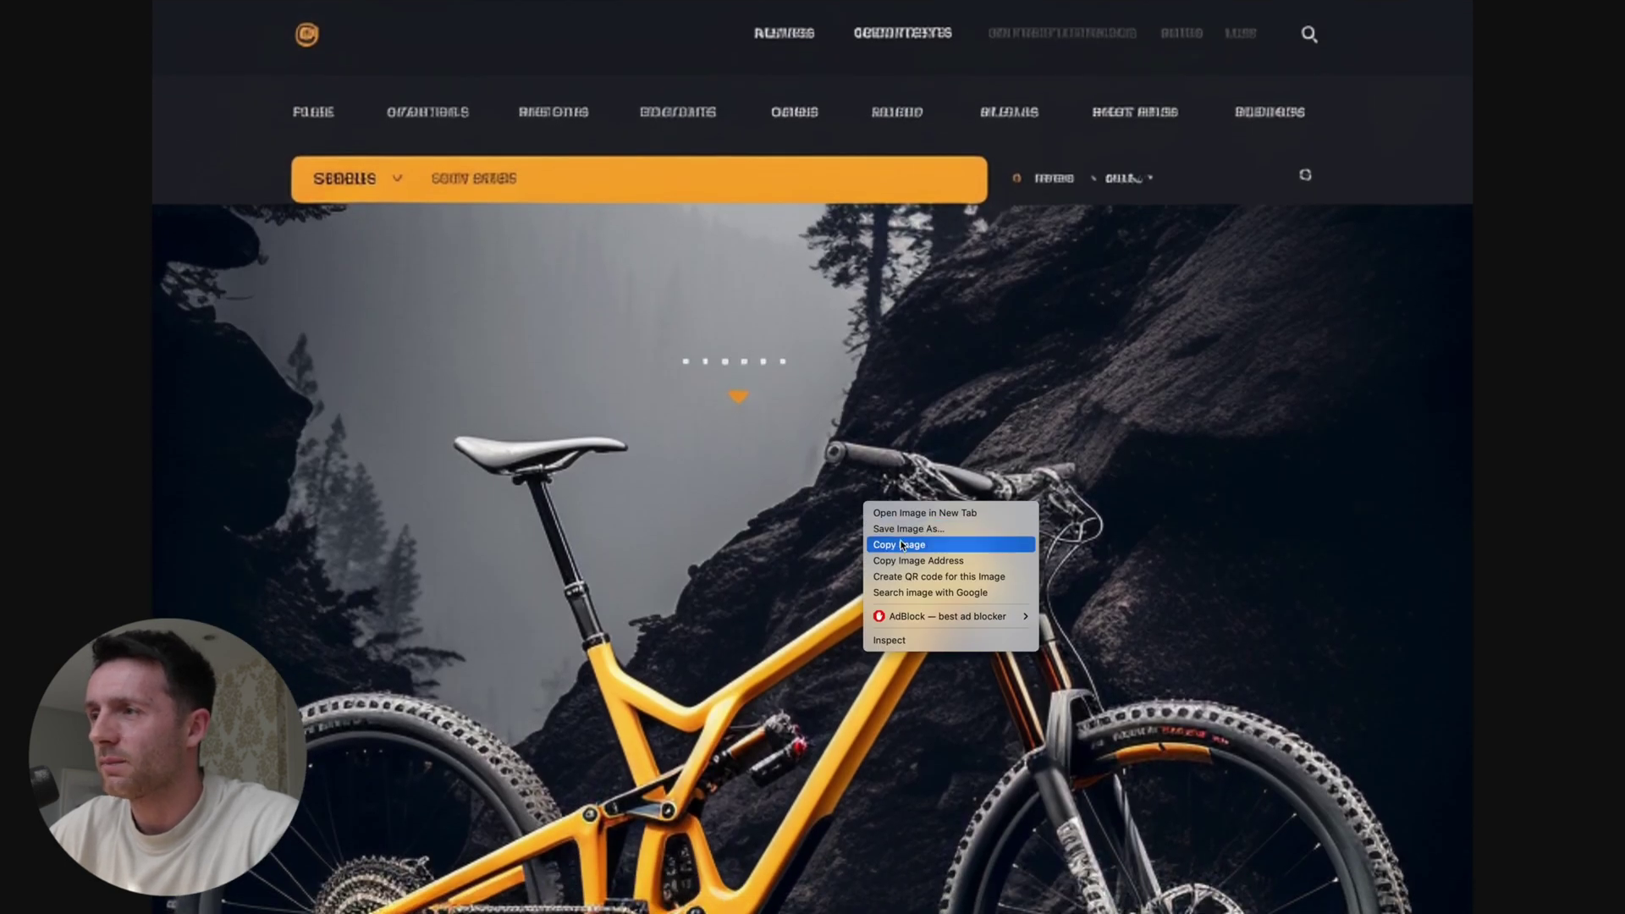
pyautogui.click(901, 545)
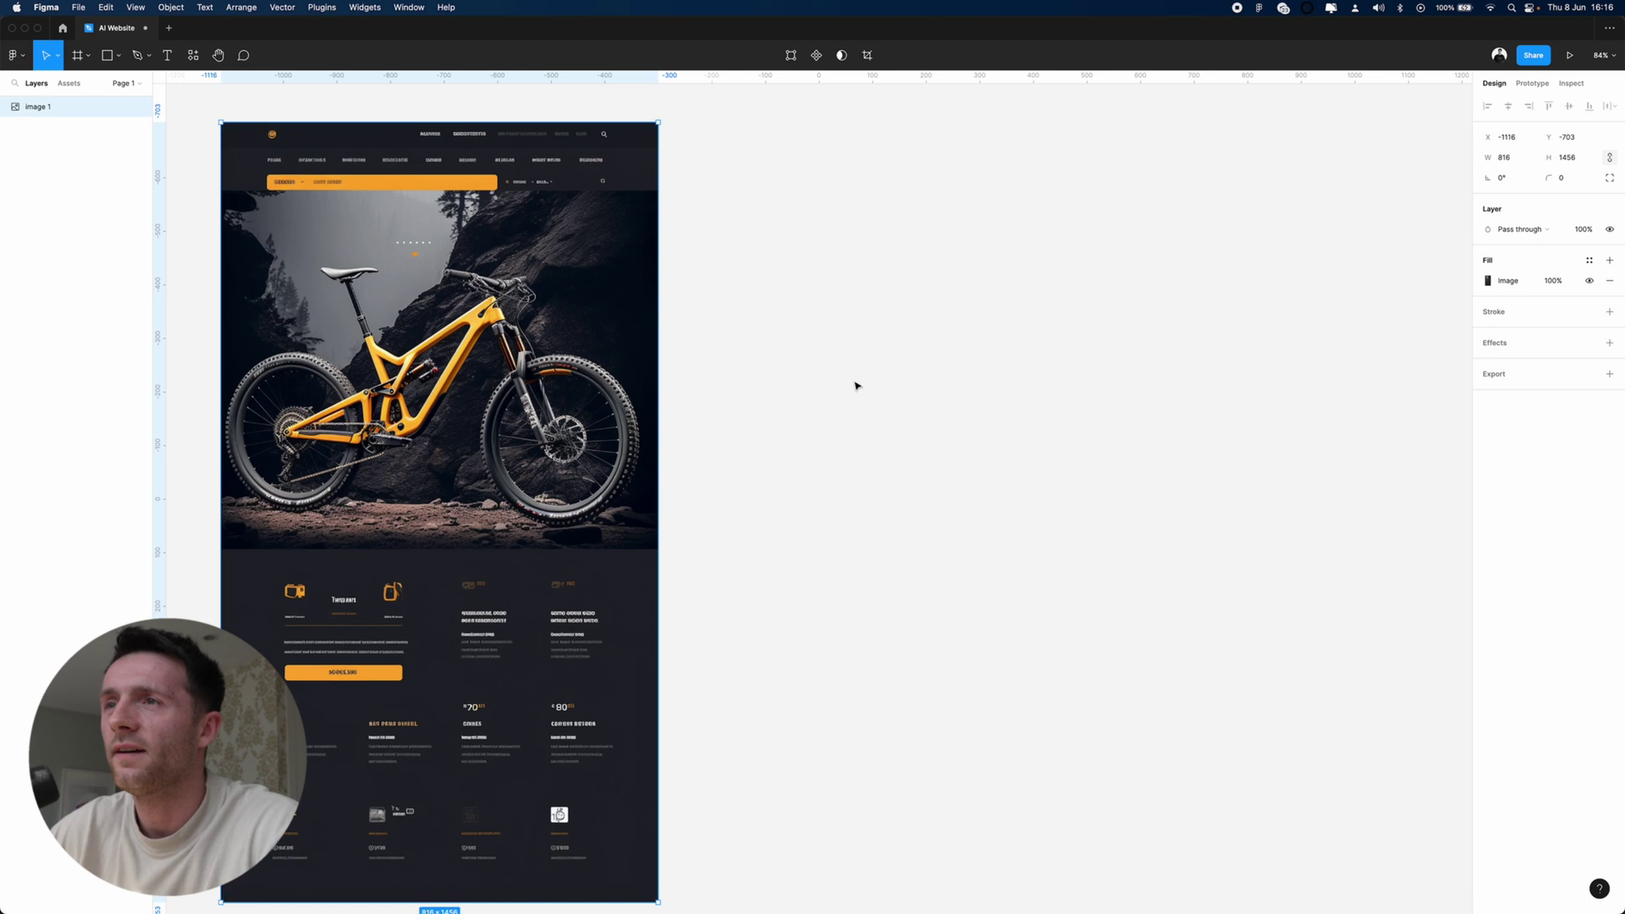
pyautogui.click(855, 381)
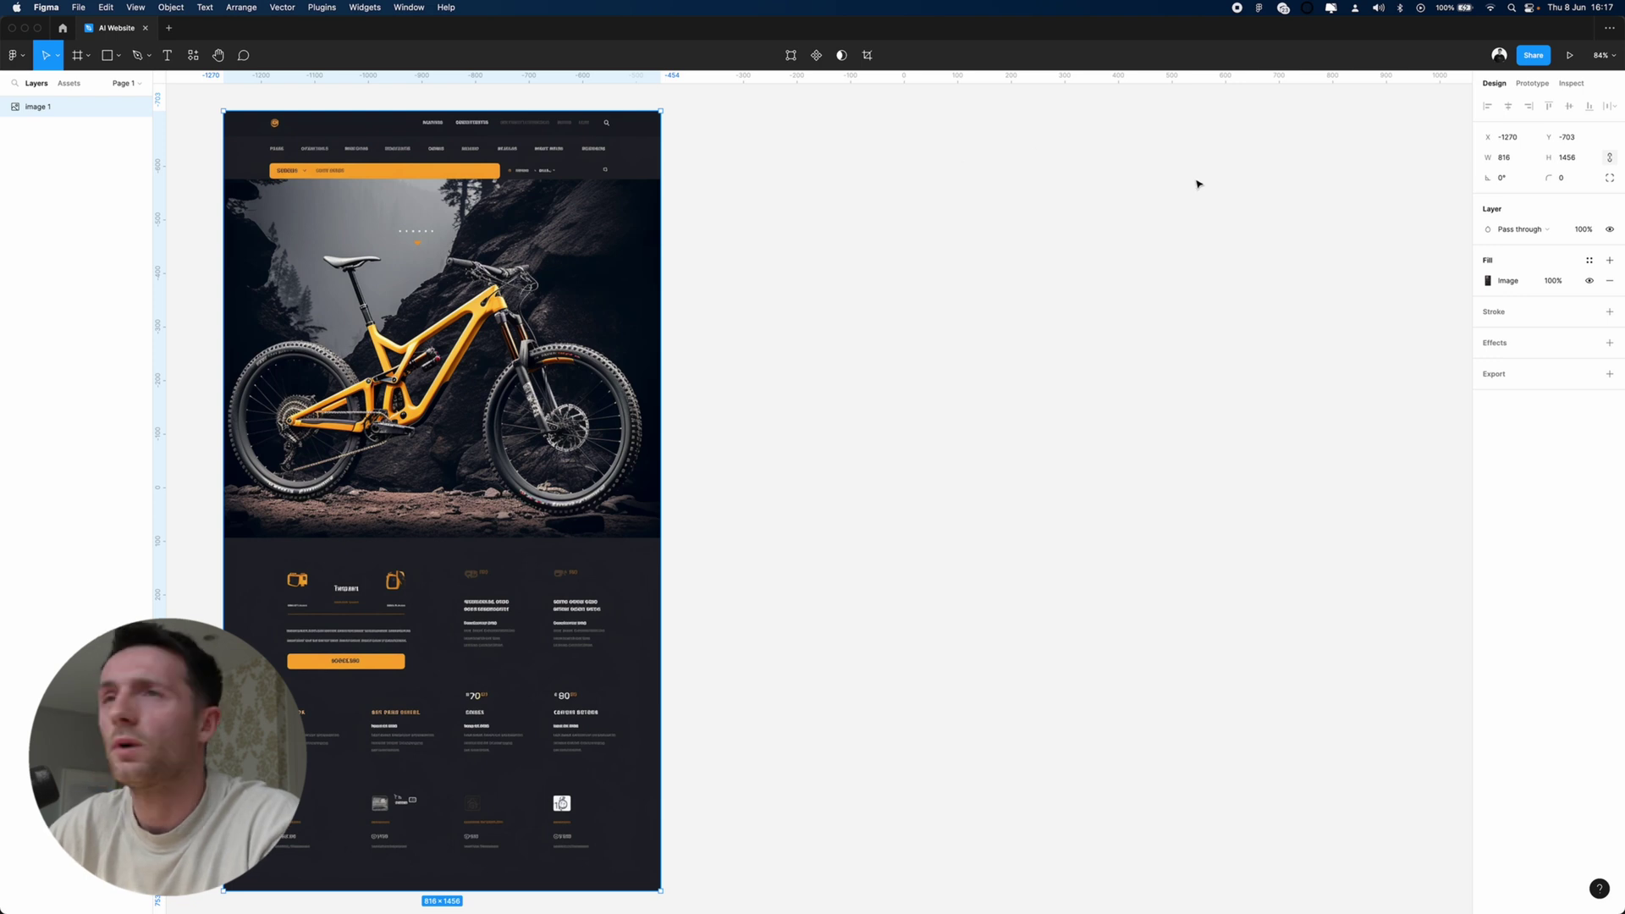
# - Add a 1512×982 MacBook Pro 14" frame named Product Page beside the mockup
pyautogui.click(77, 55)
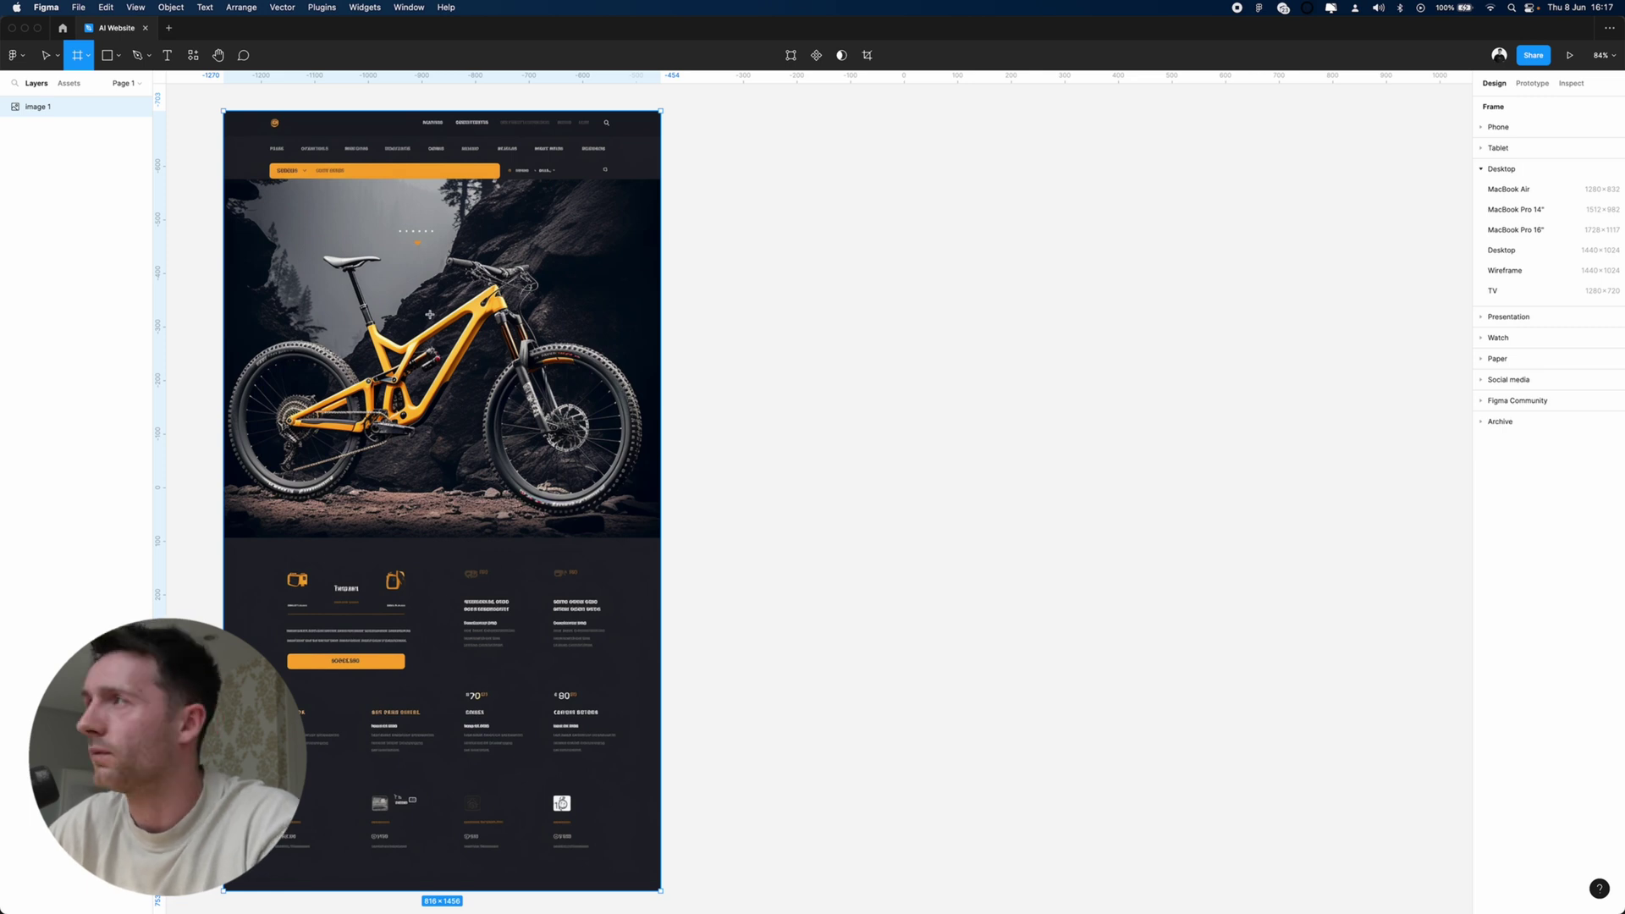
pyautogui.click(1515, 209)
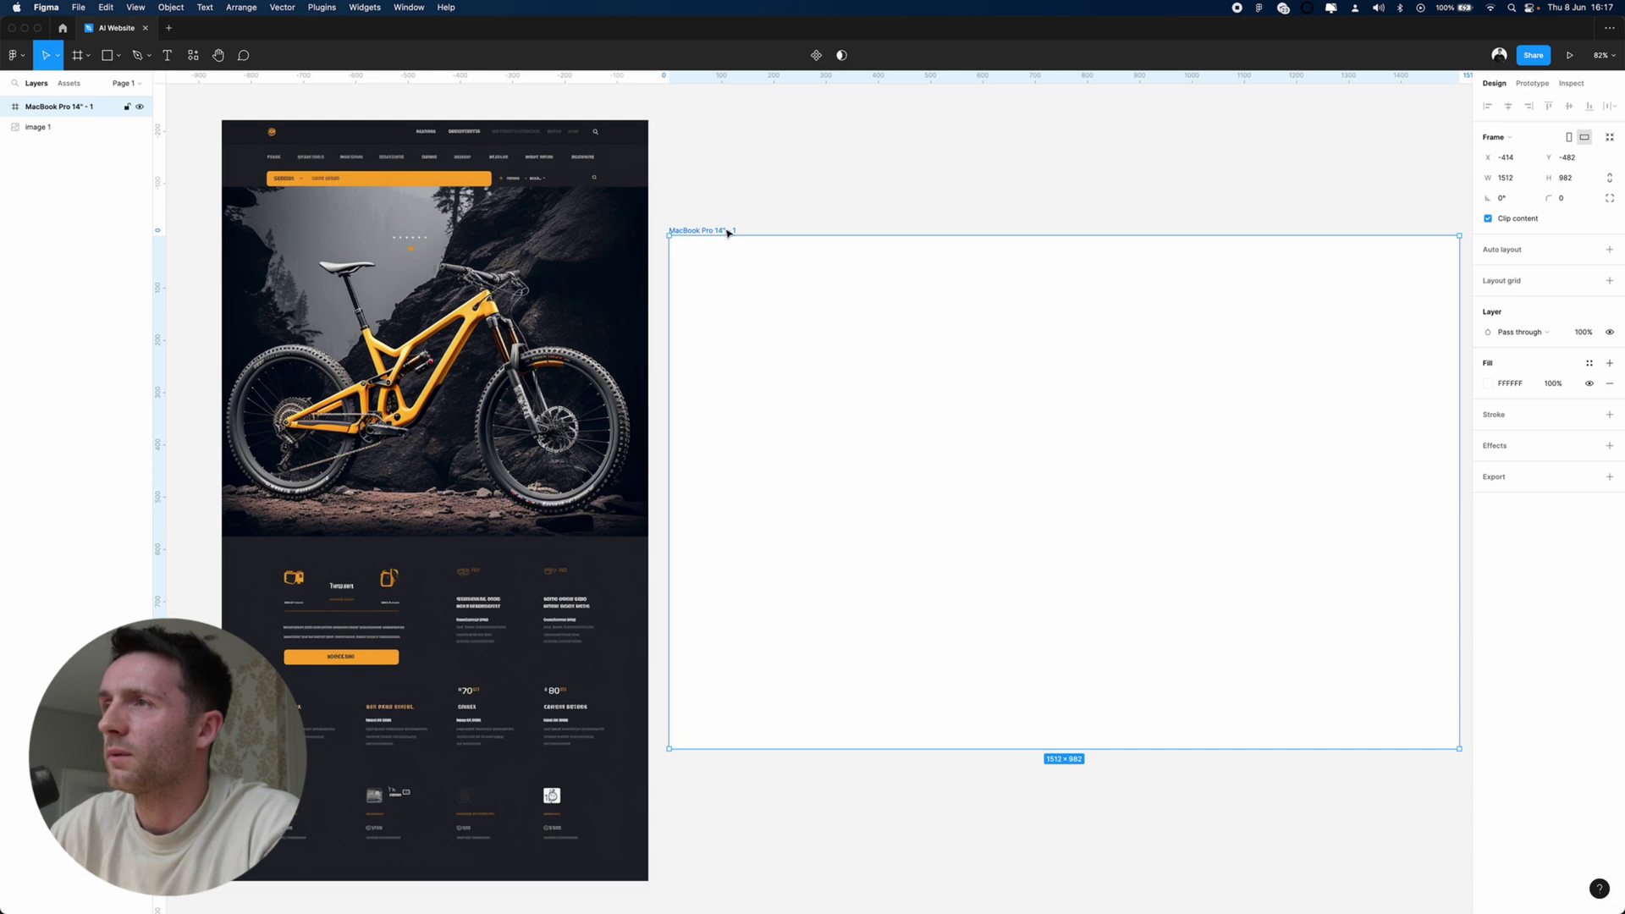
pyautogui.press('Return')
pyautogui.scroll(1, 787, 218)
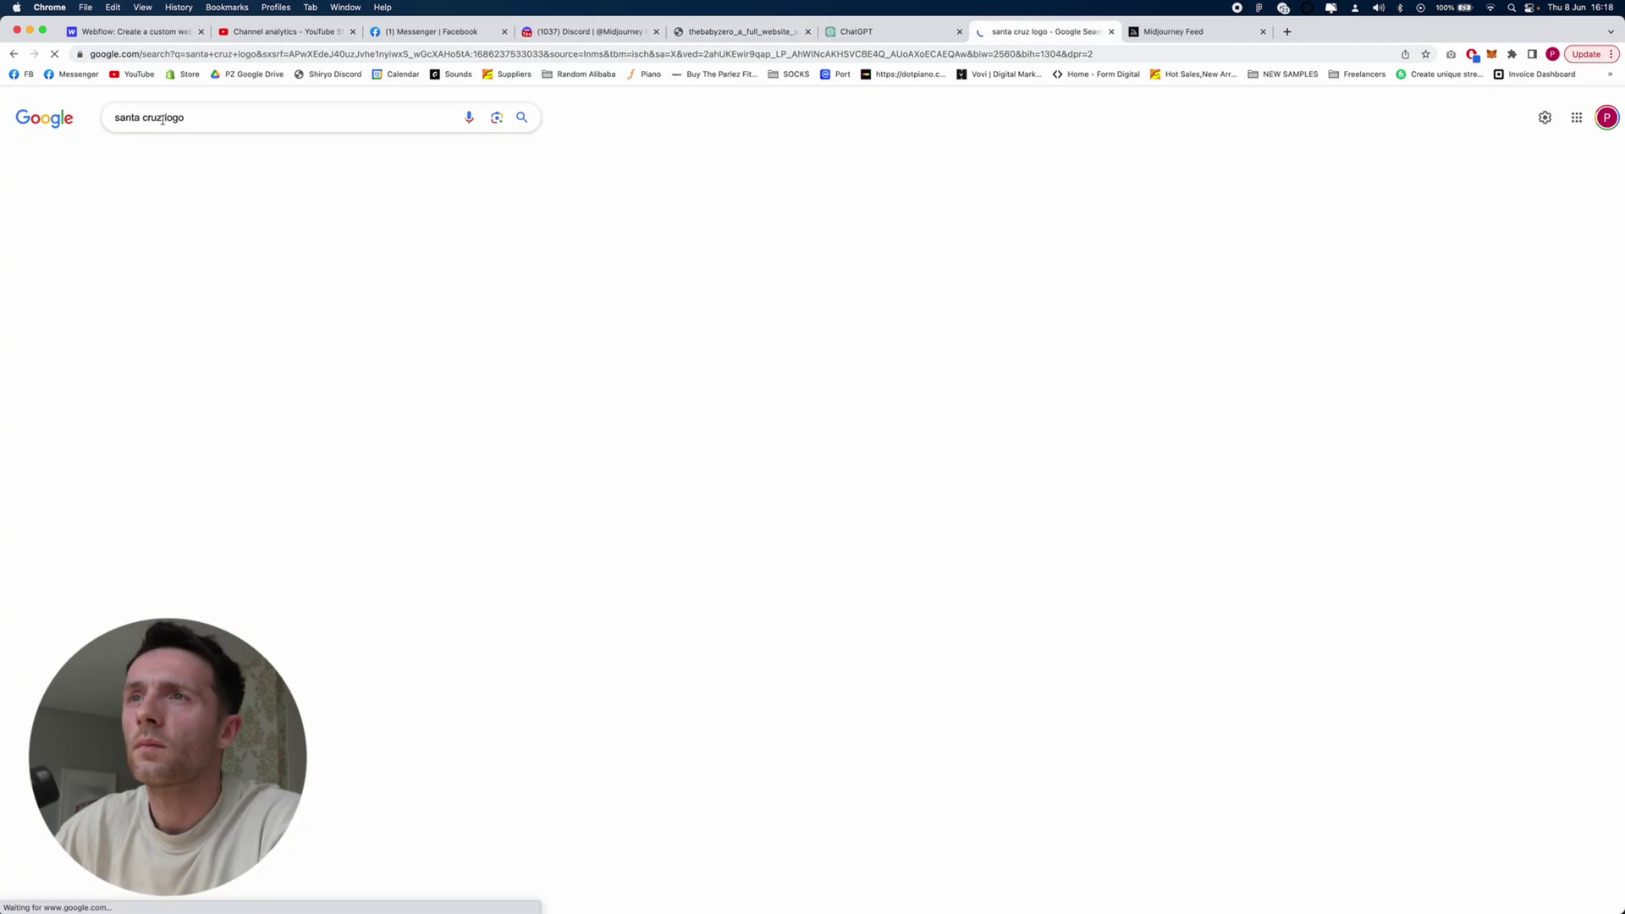
# - Open a Santa Cruz logo result from the Google Images search
pyautogui.click(852, 309)
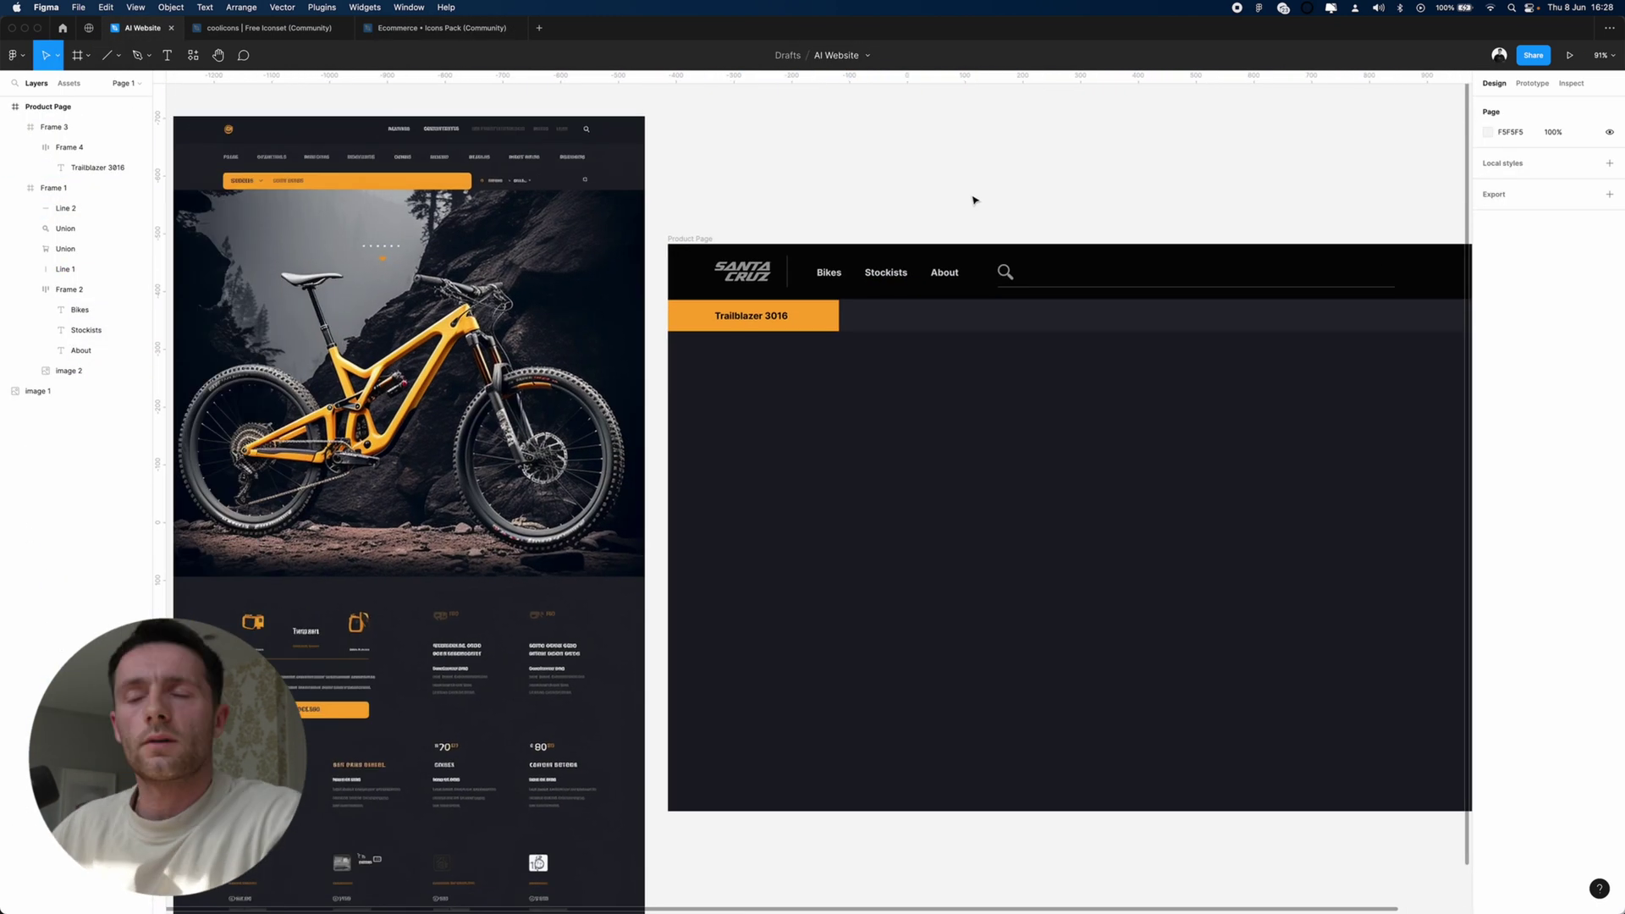
pyautogui.hscroll(3, 973, 200)
pyautogui.hscroll(-5, 665, 219)
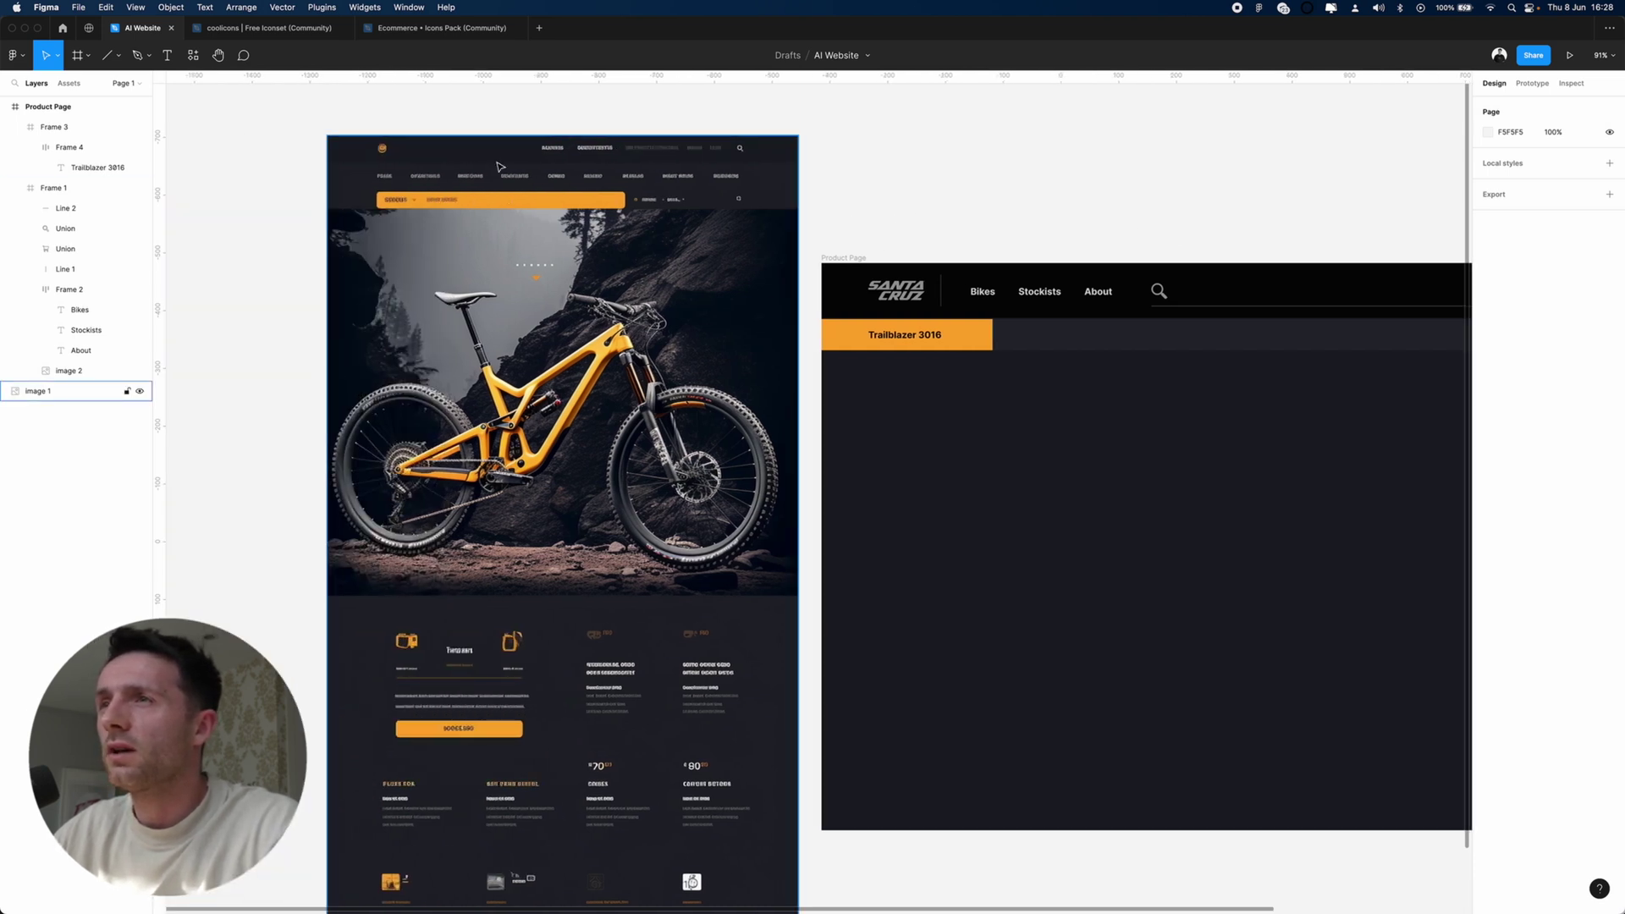
pyautogui.hscroll(1, 535, 216)
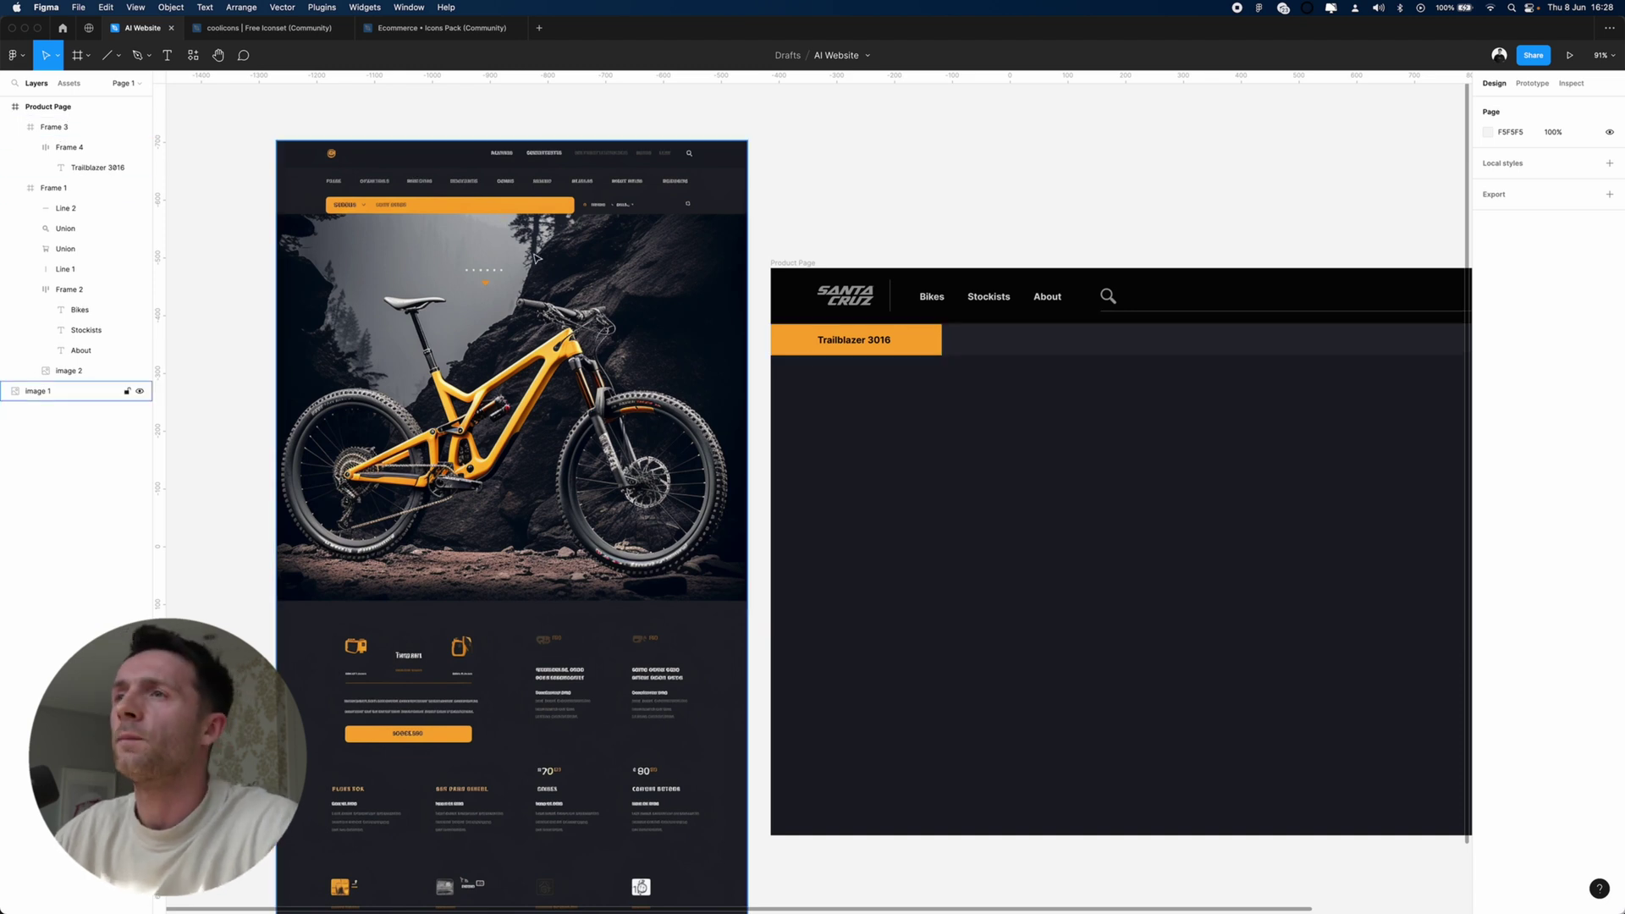
pyautogui.hscroll(2, 798, 343)
pyautogui.hscroll(-1, 837, 351)
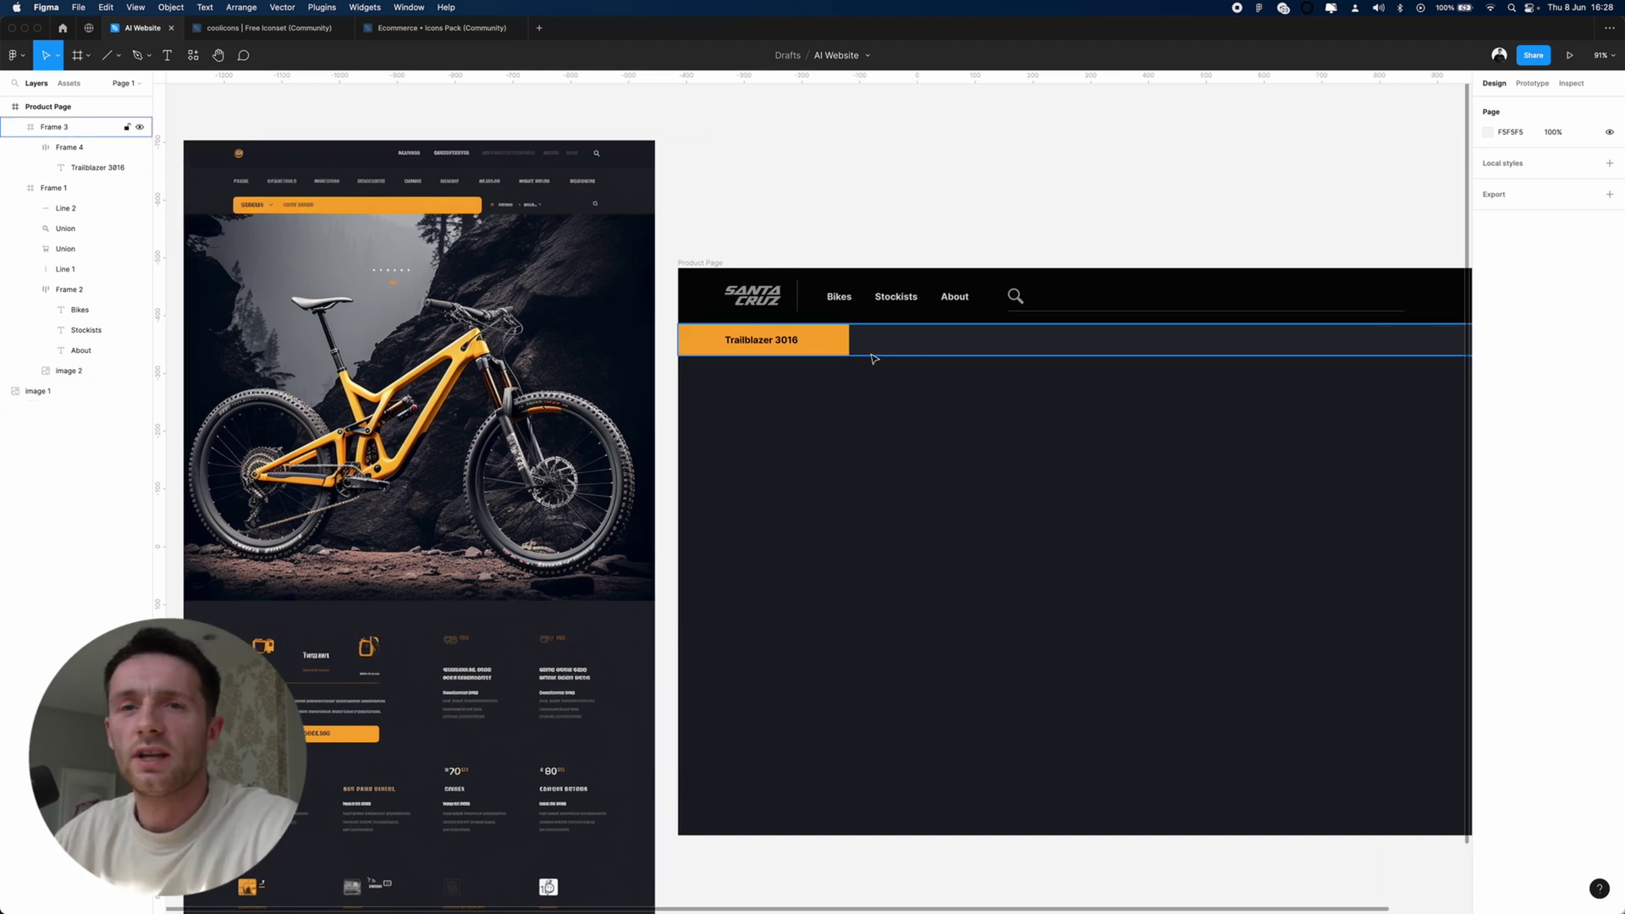
pyautogui.hscroll(1, 812, 342)
pyautogui.scroll(1, 812, 341)
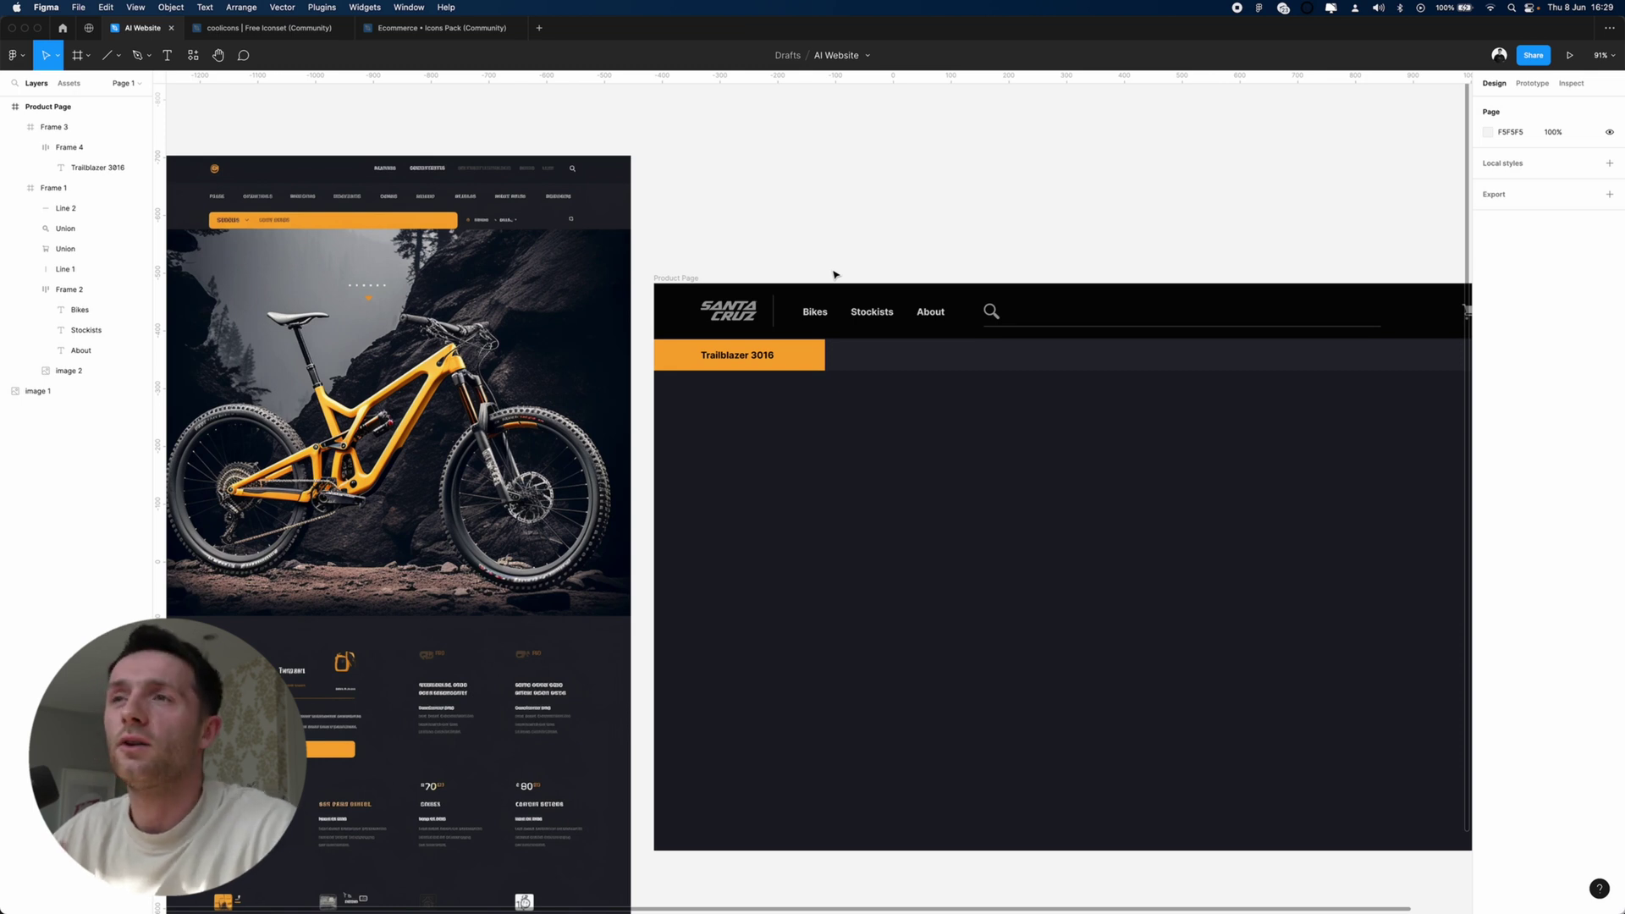
pyautogui.hscroll(3, 770, 247)
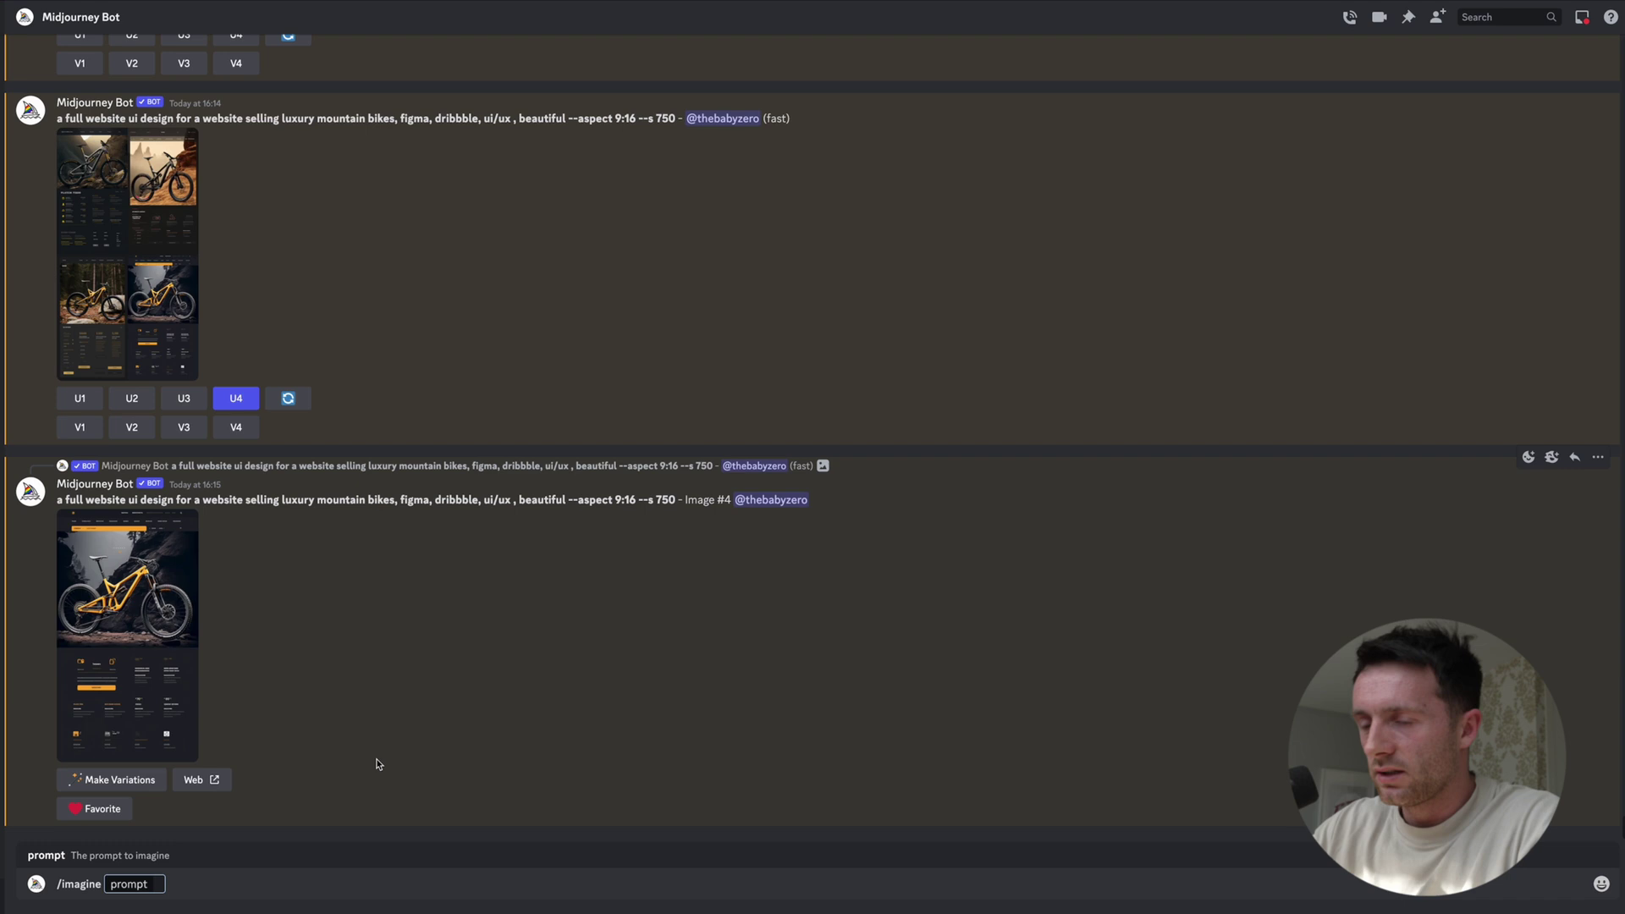
# - Generate 'a yellow luxury mountain bike, in a mountain enviroment… ultra realism --aspect 16:9', then enlarge Image #4
pyautogui.write('a yellow')
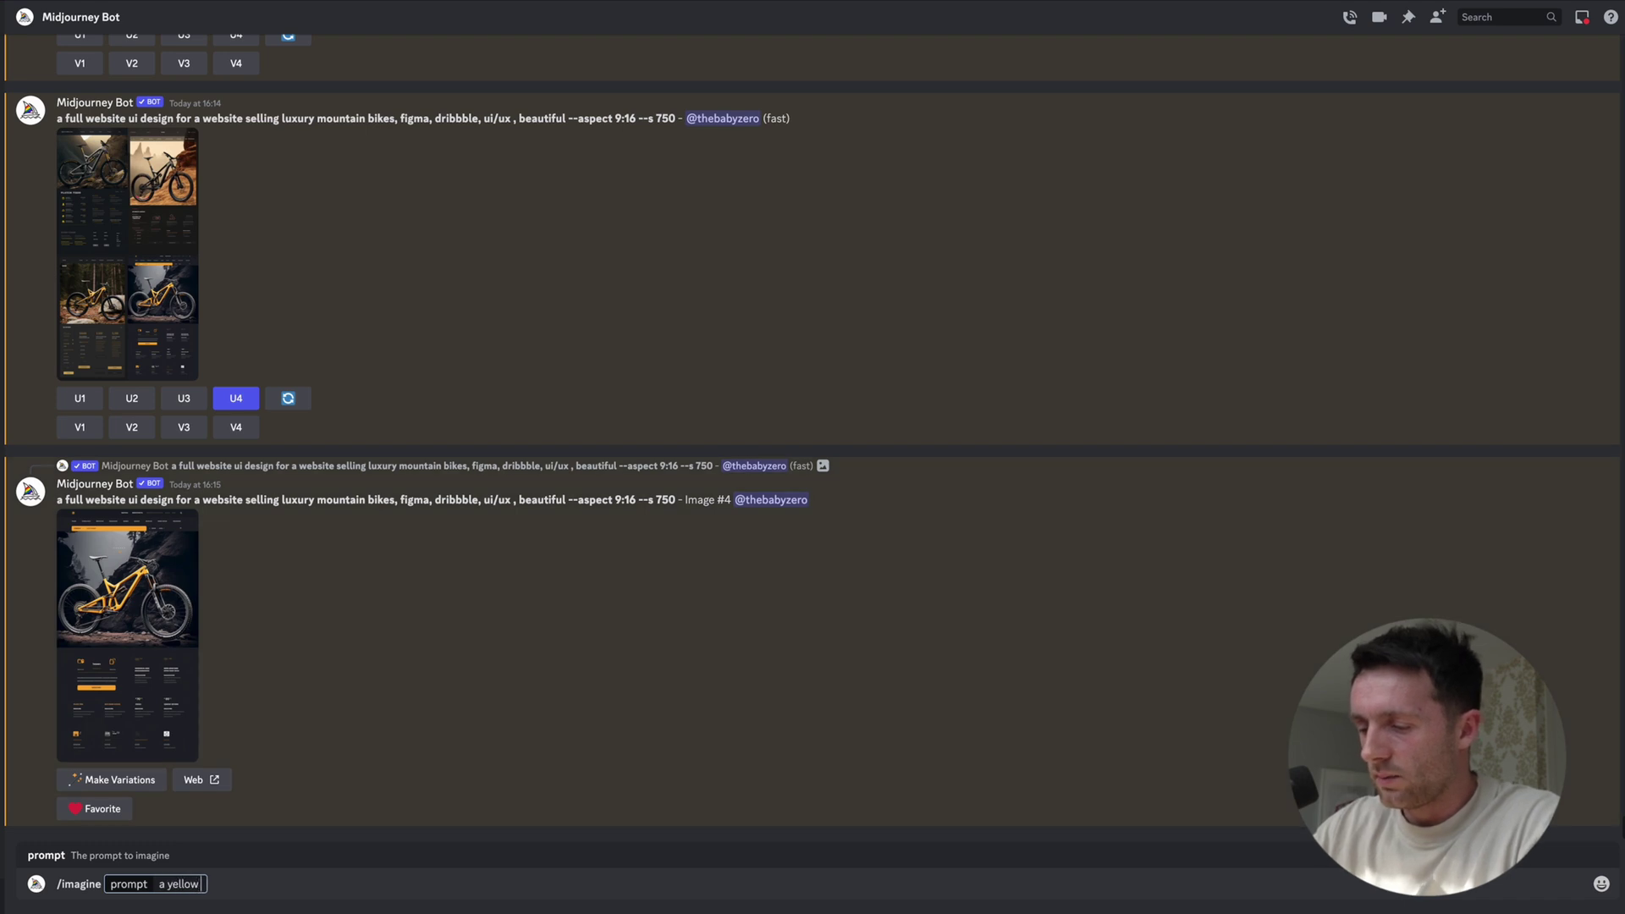
pyautogui.write(' luxury mountai')
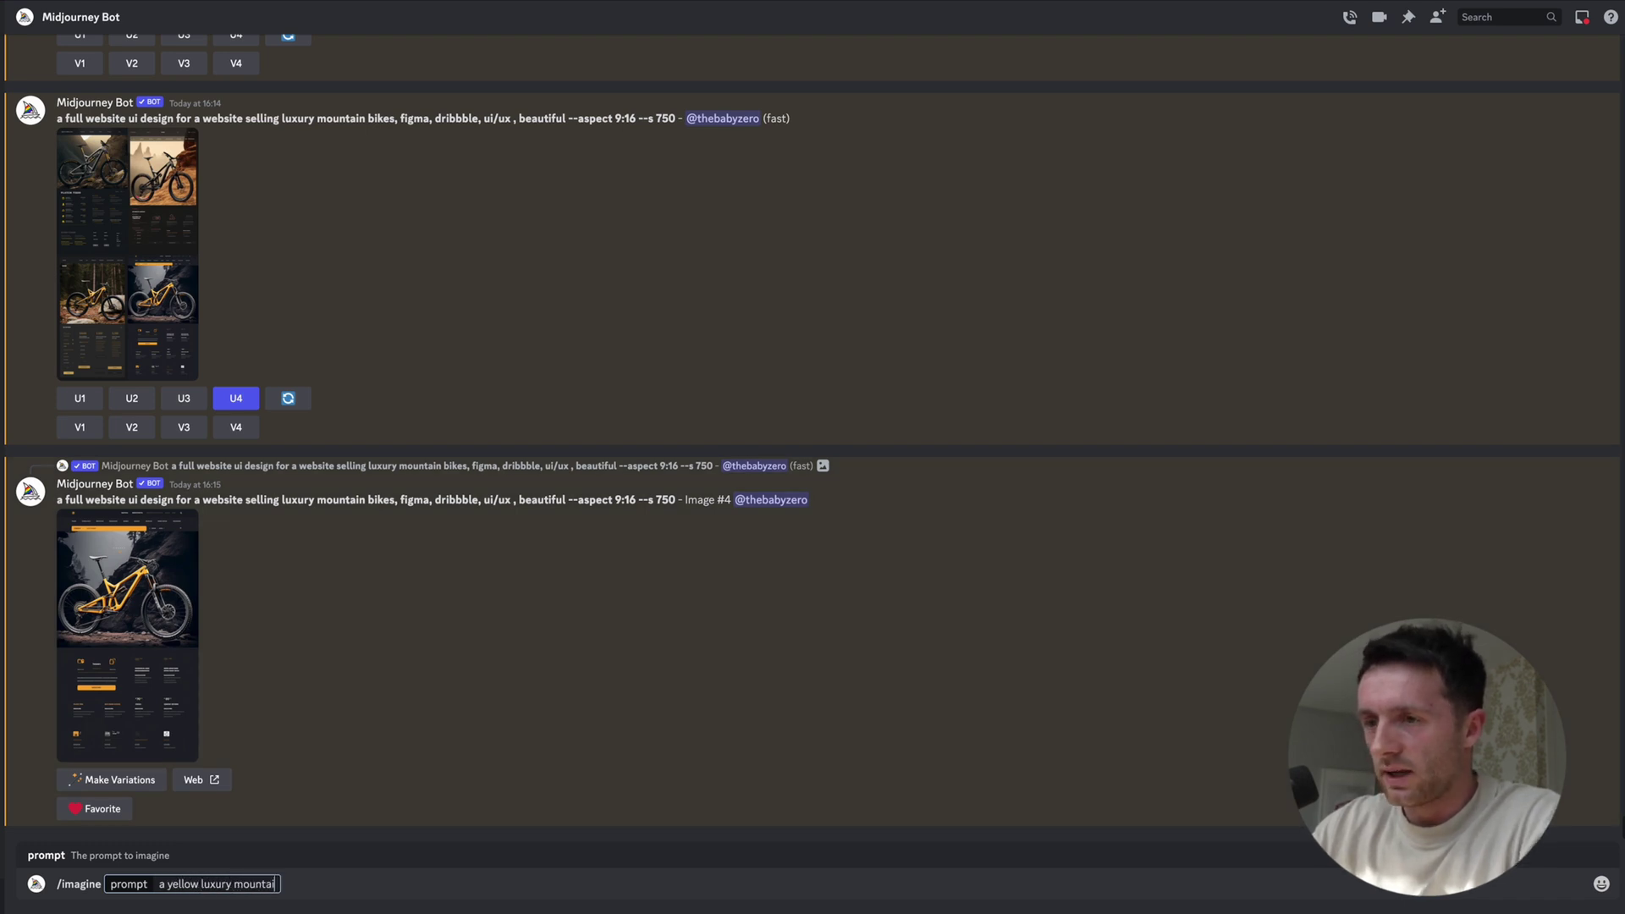
pyautogui.write('n bike, in a mountain enviroment, super detailed, high quality, ultra realism')
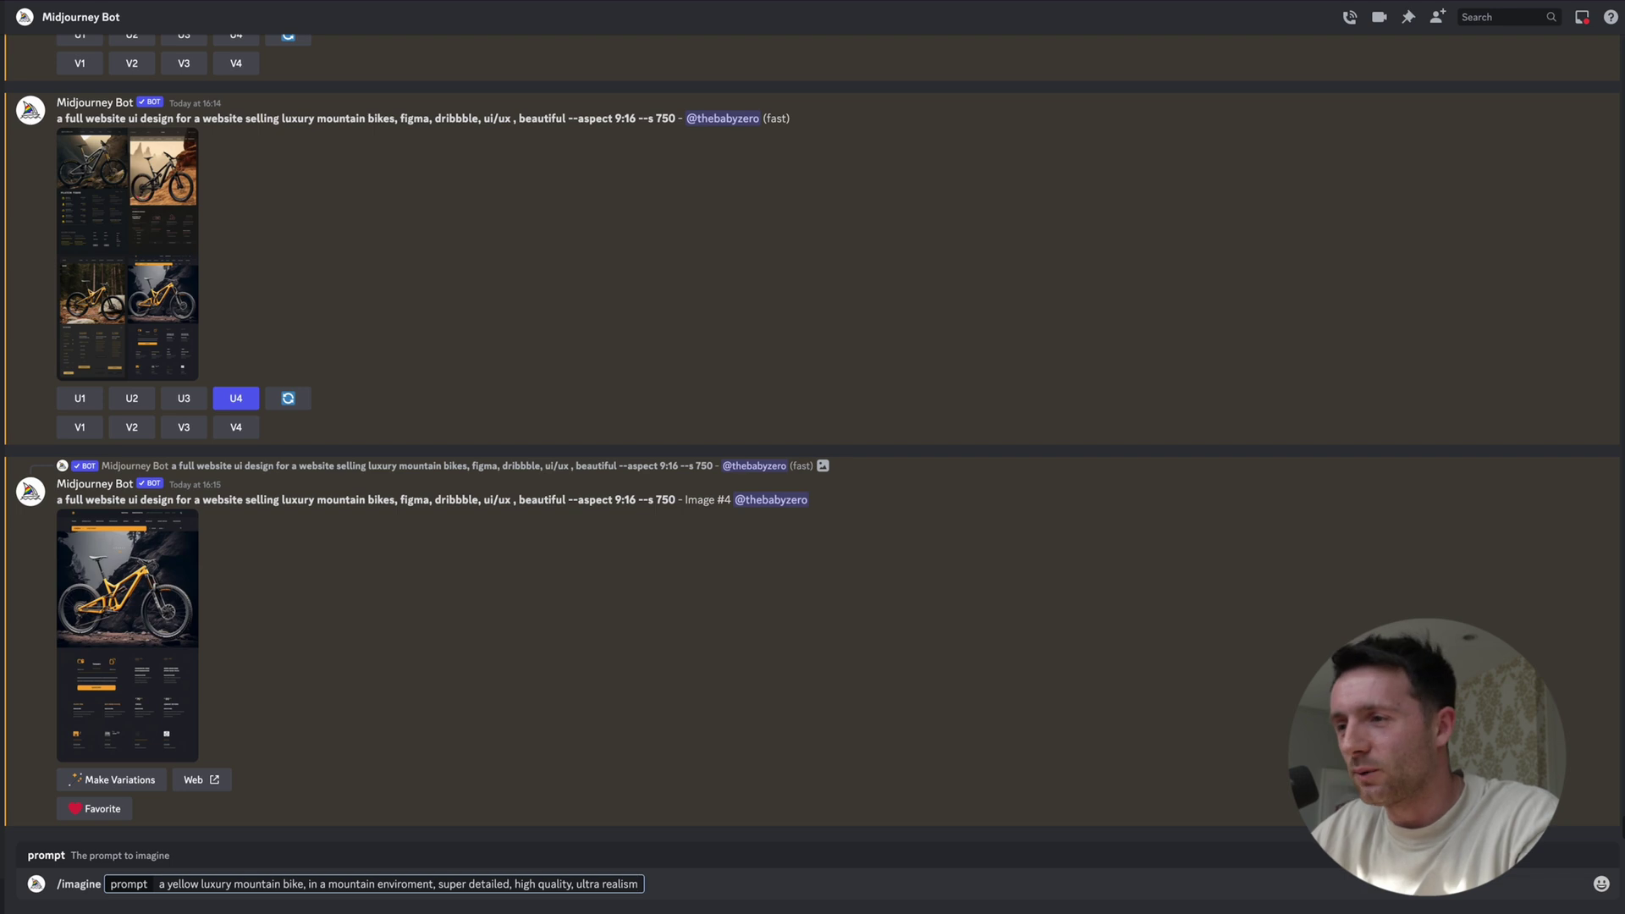
pyautogui.write('--aspect ')
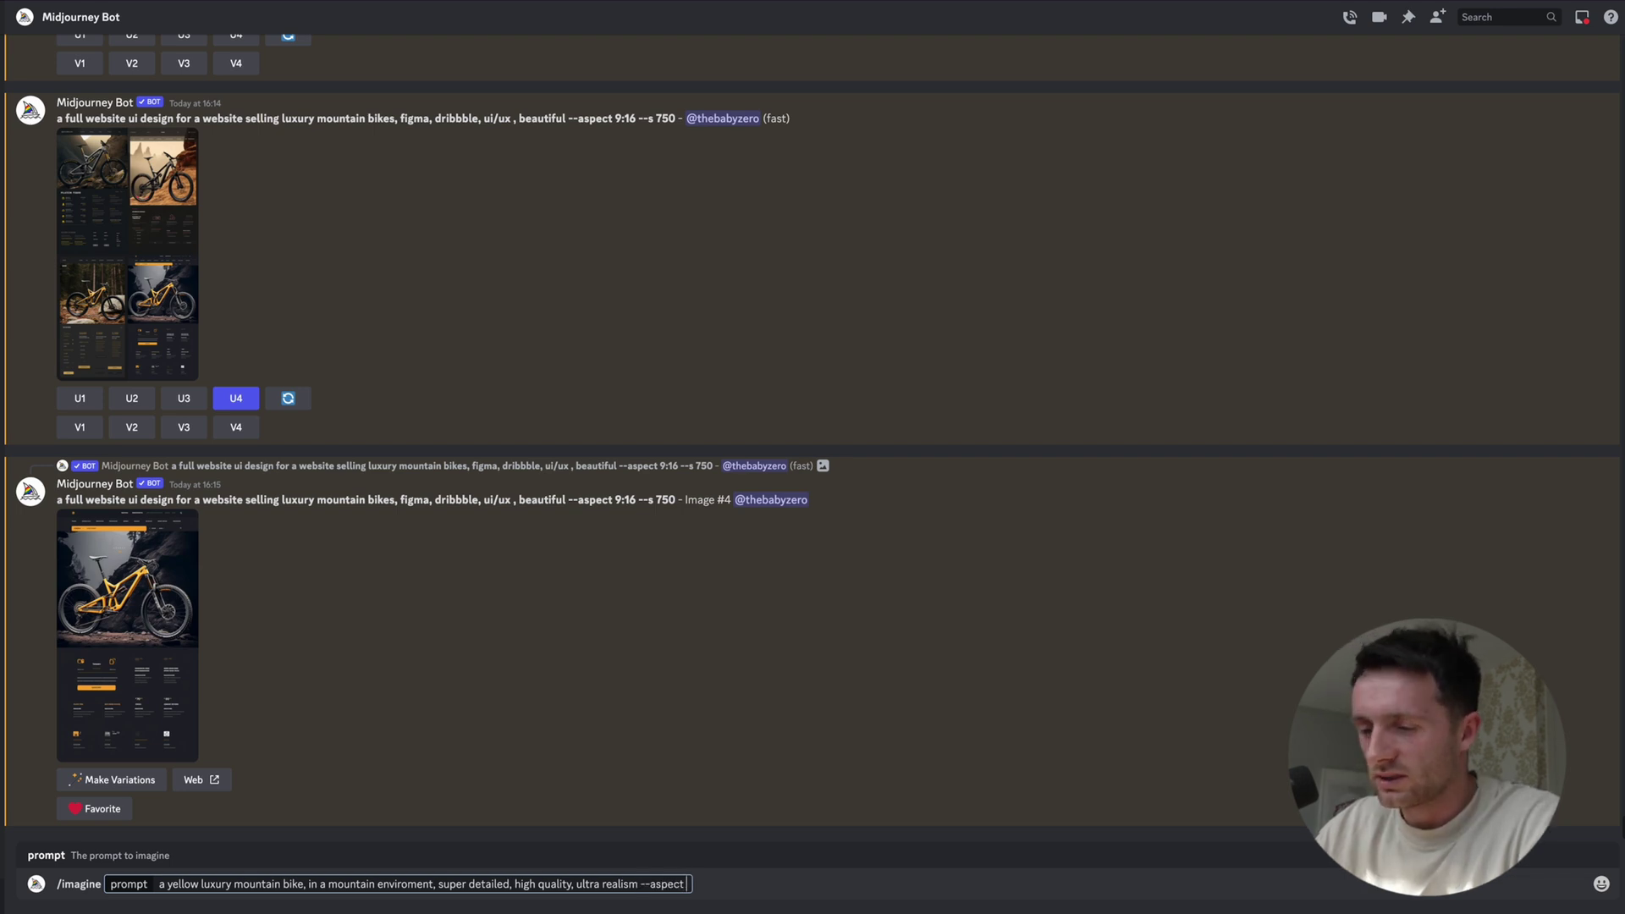
pyautogui.write('16:9')
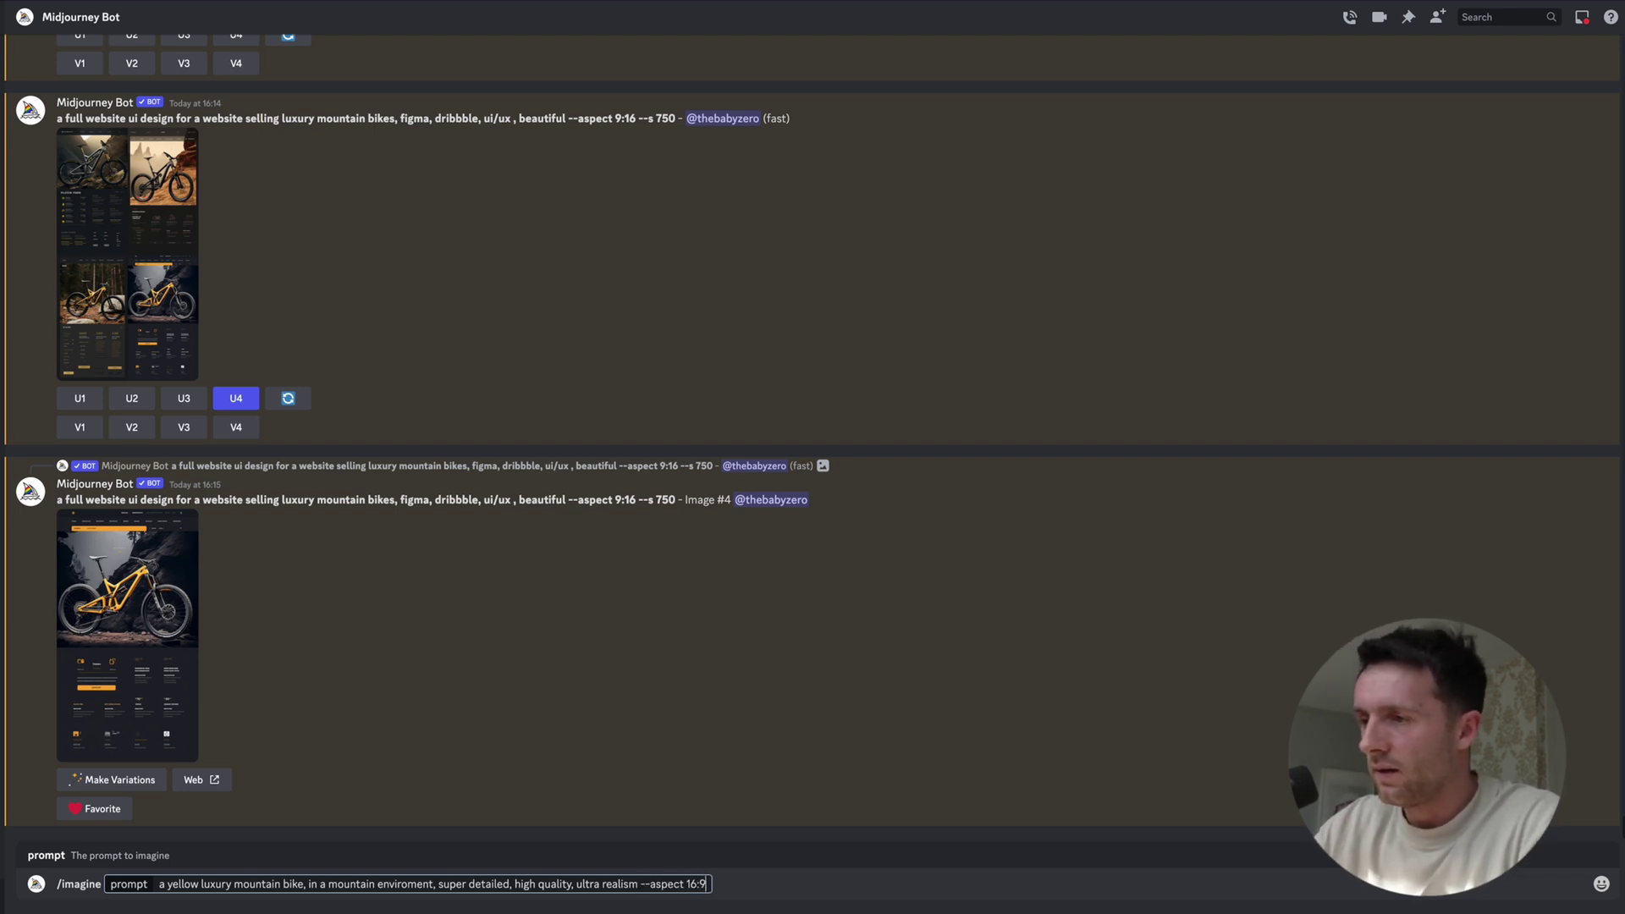
pyautogui.press('Return')
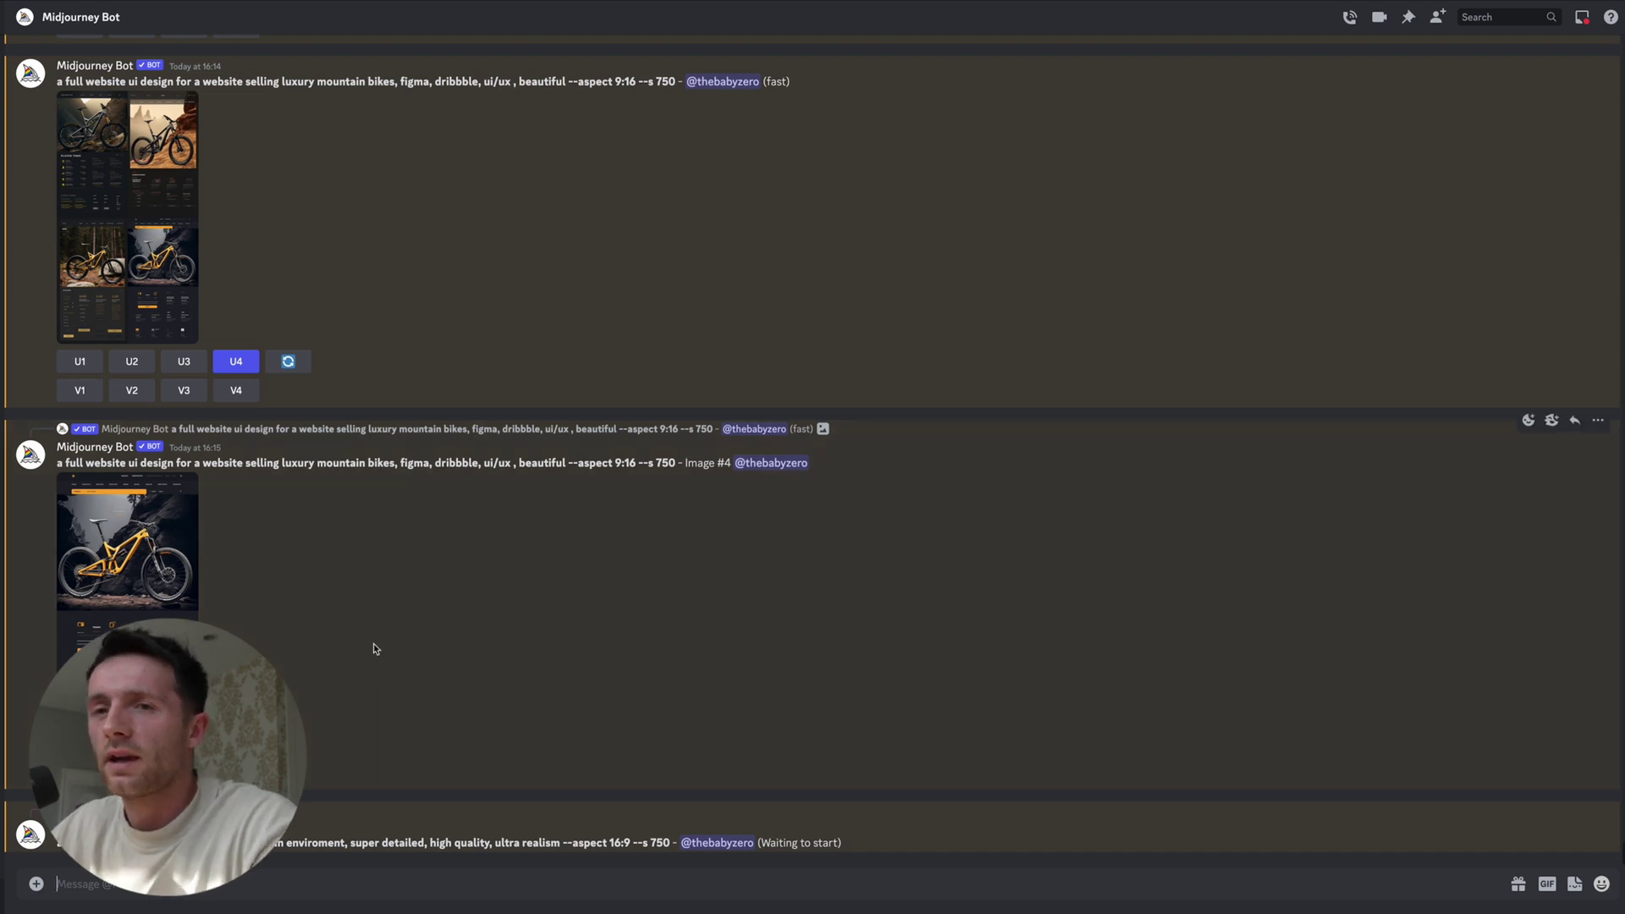
pyautogui.click(140, 546)
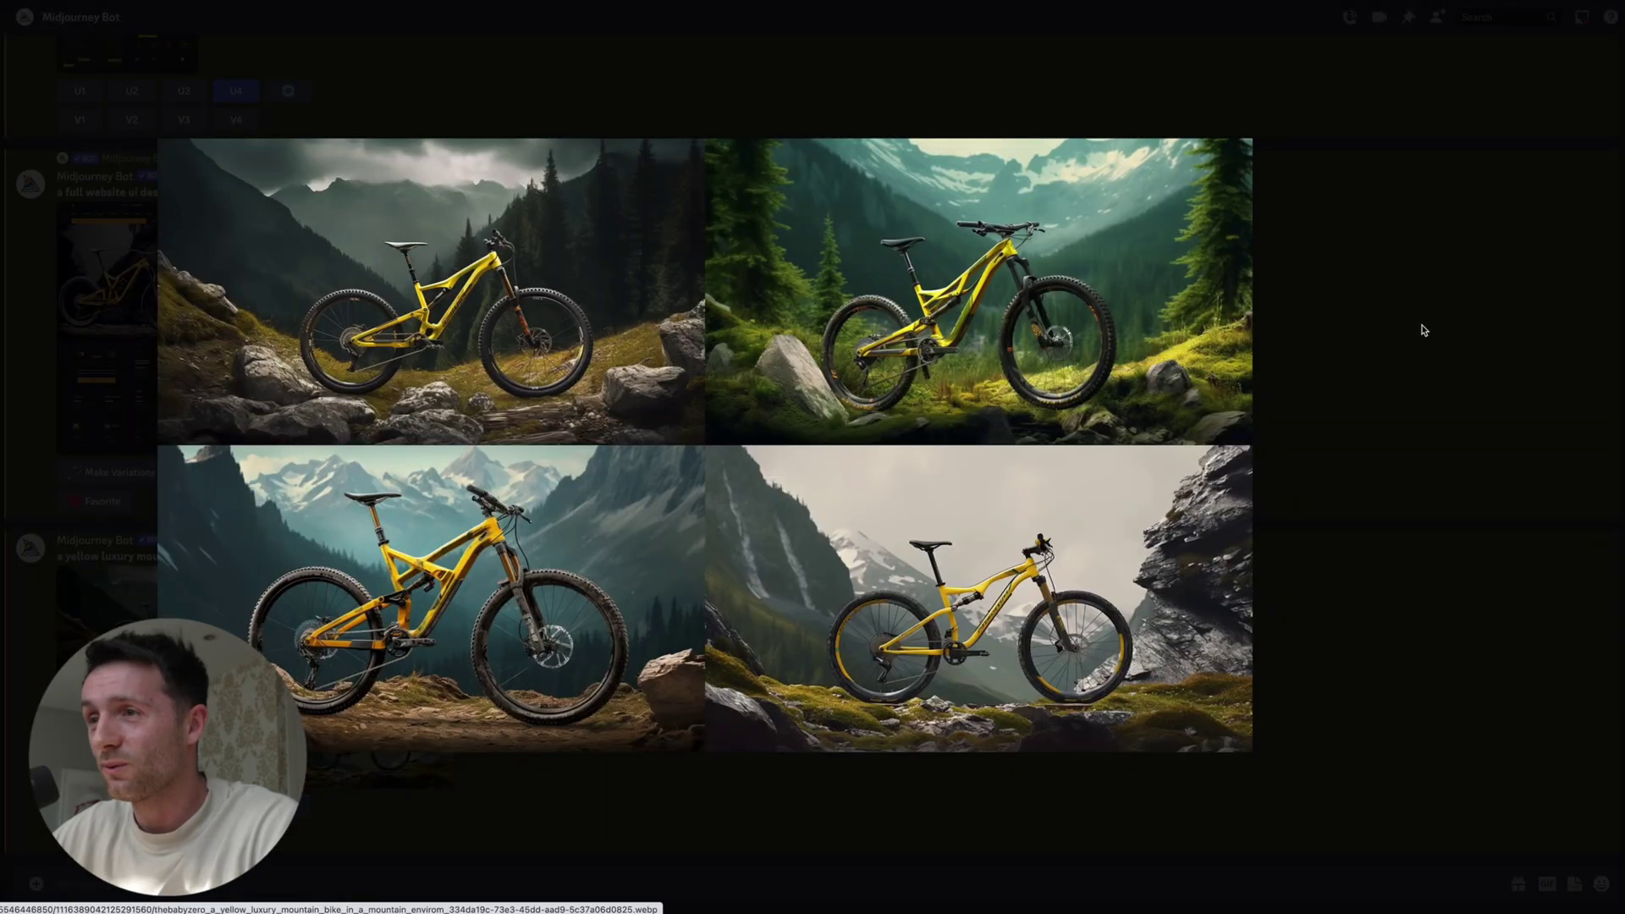
# - Close the lightbox, upscale the second green-valley bike image and enlarge it
pyautogui.press('Escape')
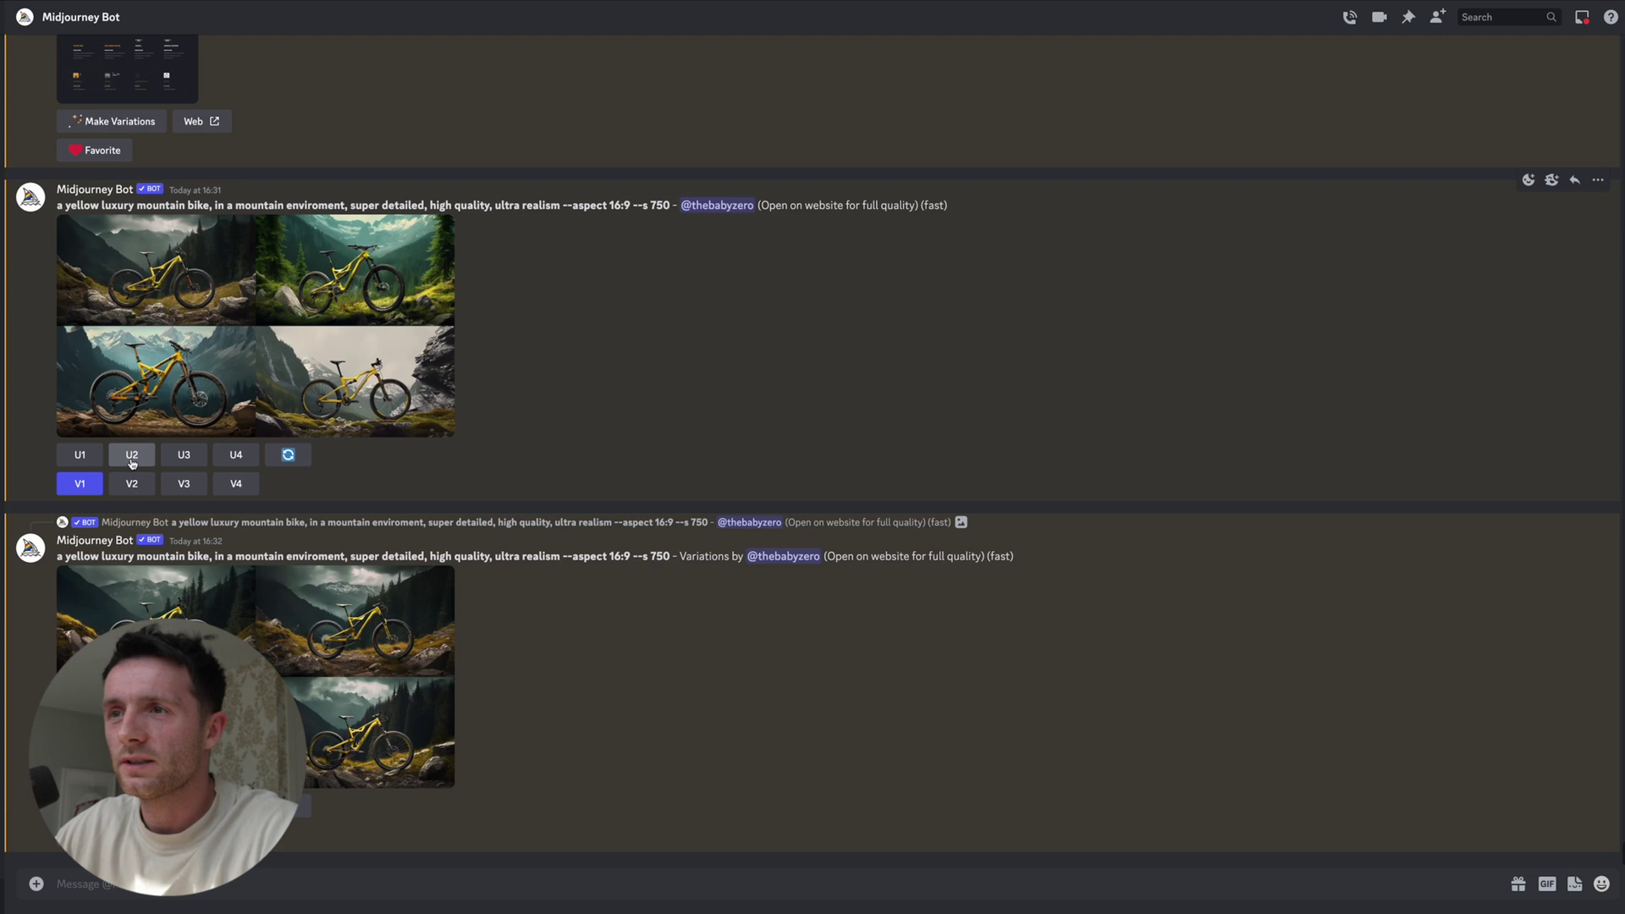
pyautogui.click(79, 483)
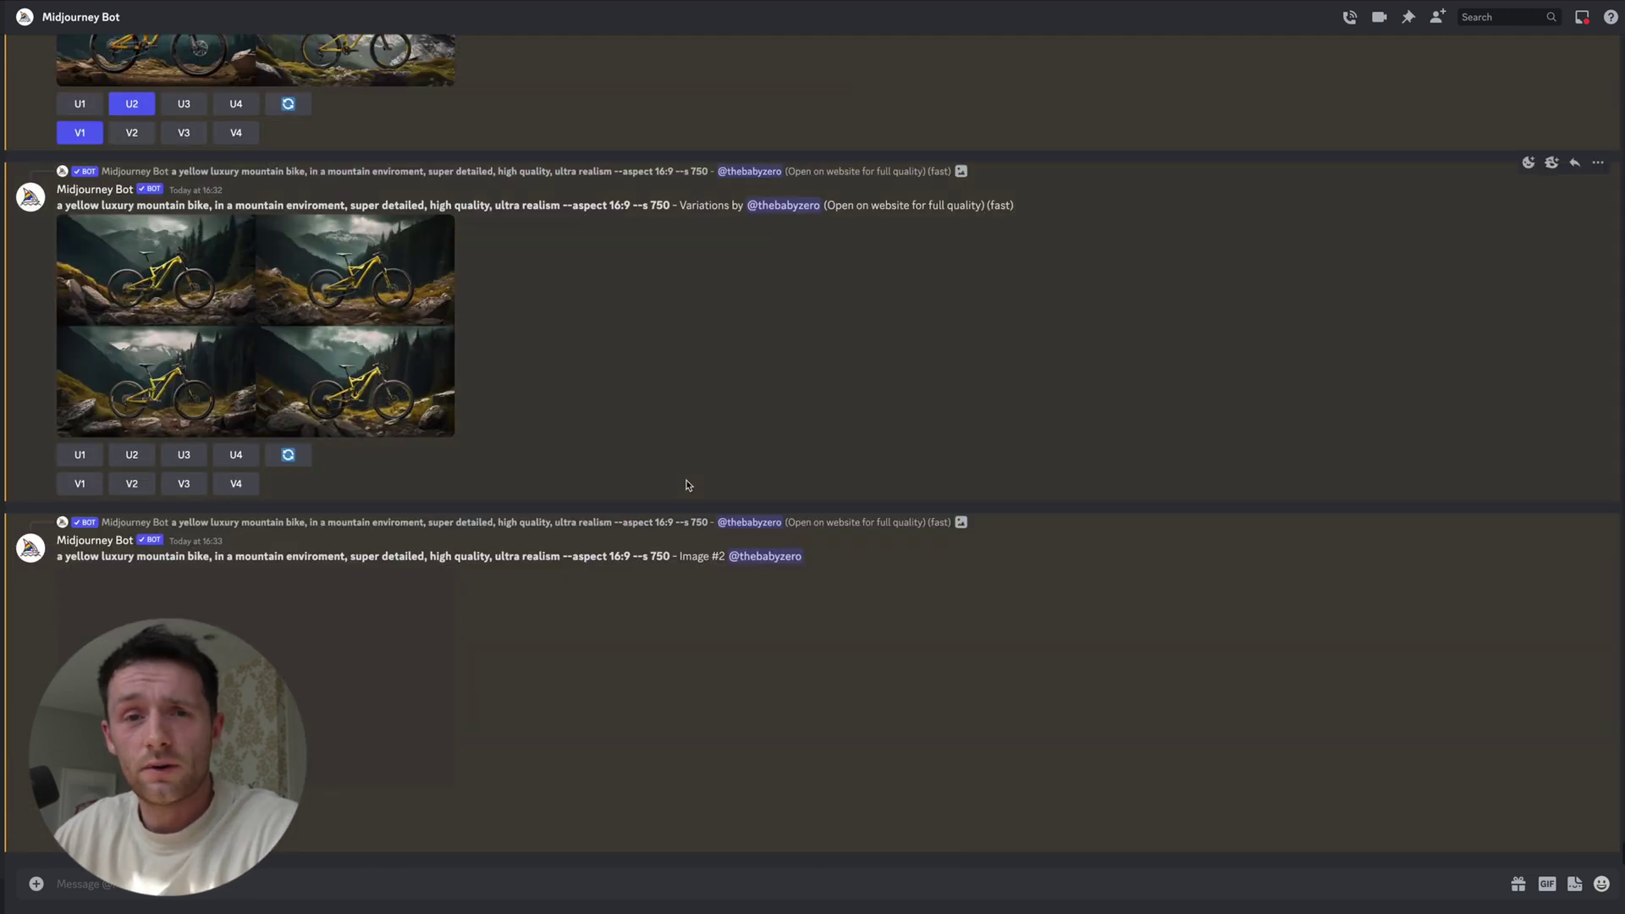
pyautogui.click(398, 626)
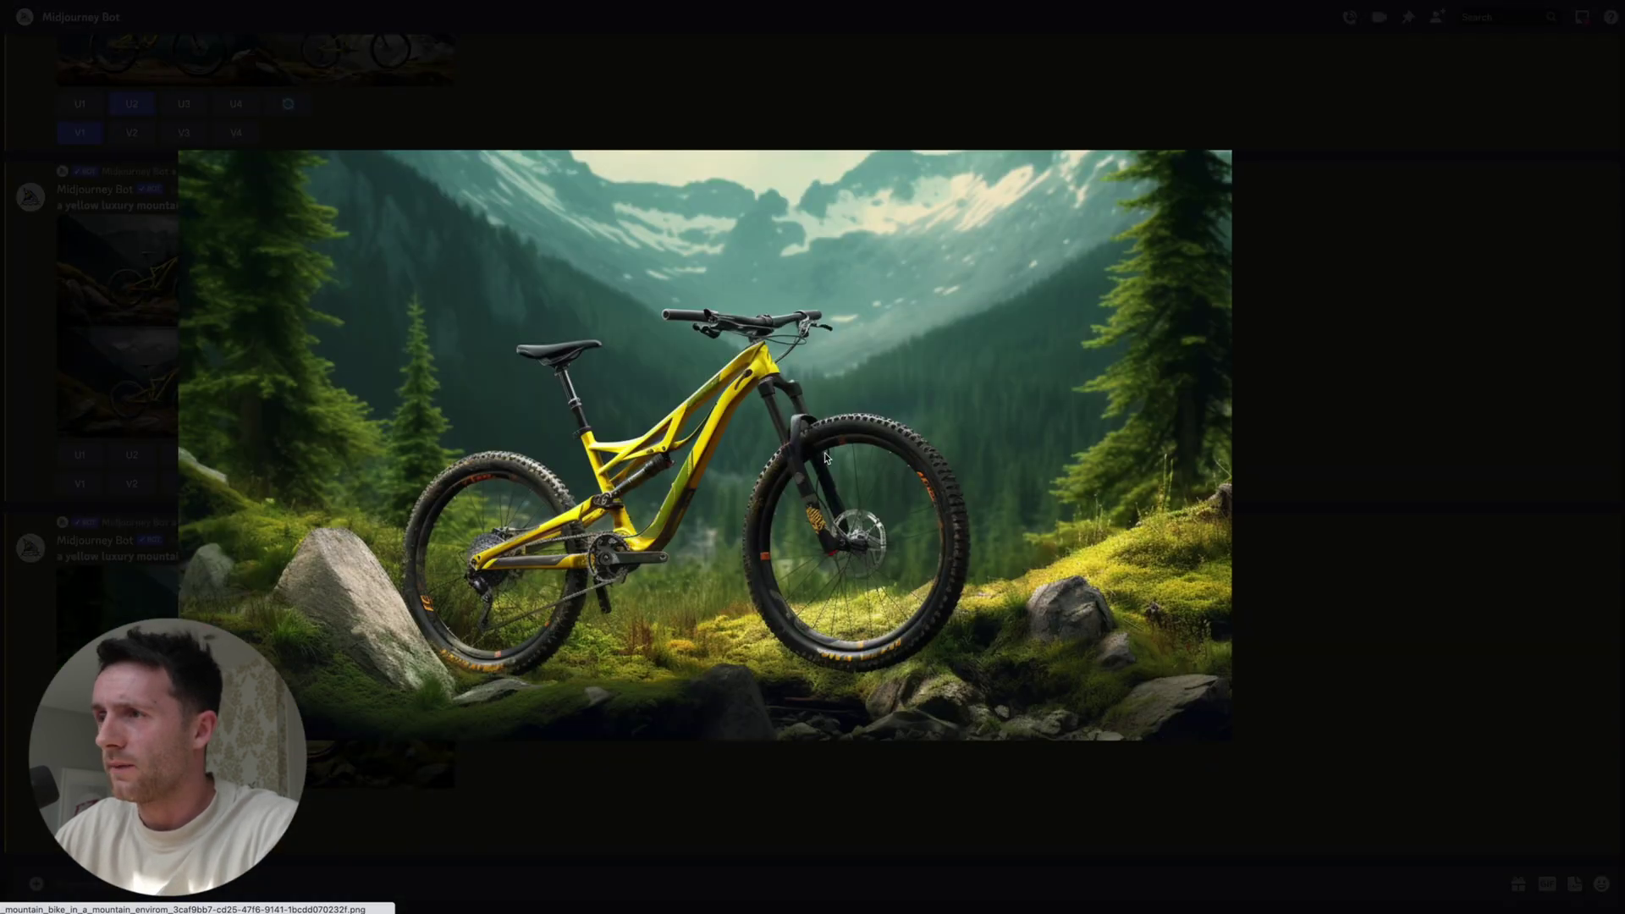
# - Copy the upscaled green-valley bike image and switch to Photoshop
pyautogui.rightClick(825, 458)
pyautogui.click(825, 461)
pyautogui.click(802, 893)
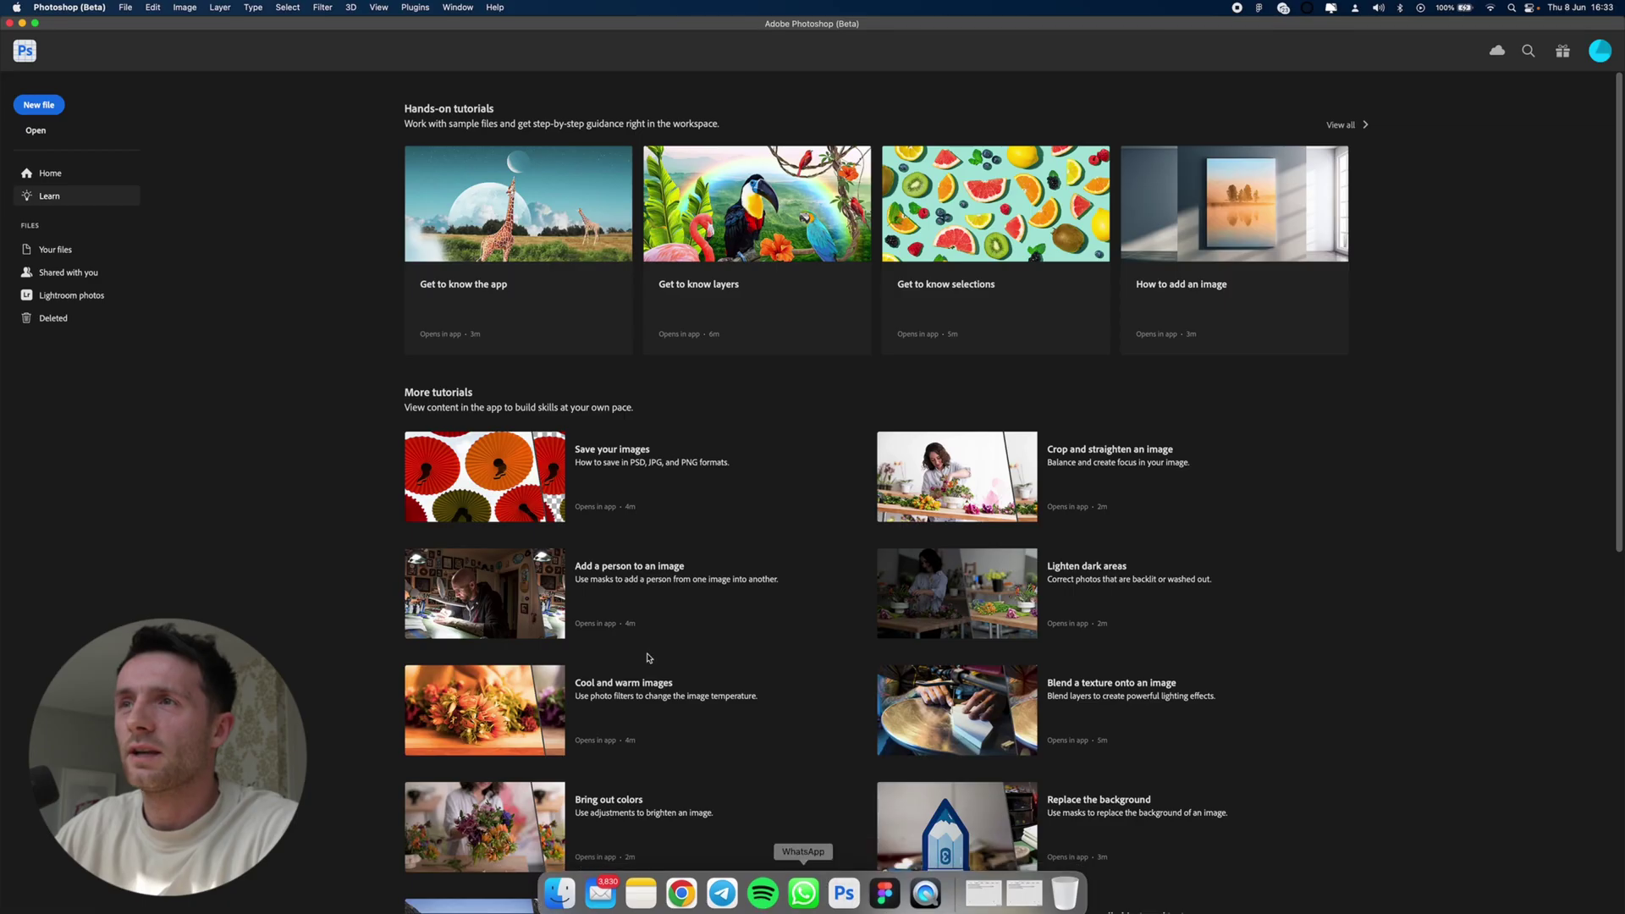
# - Create a new clipboard-sized 1456×816 document and paste the bike image into it
pyautogui.click(136, 5)
pyautogui.click(135, 24)
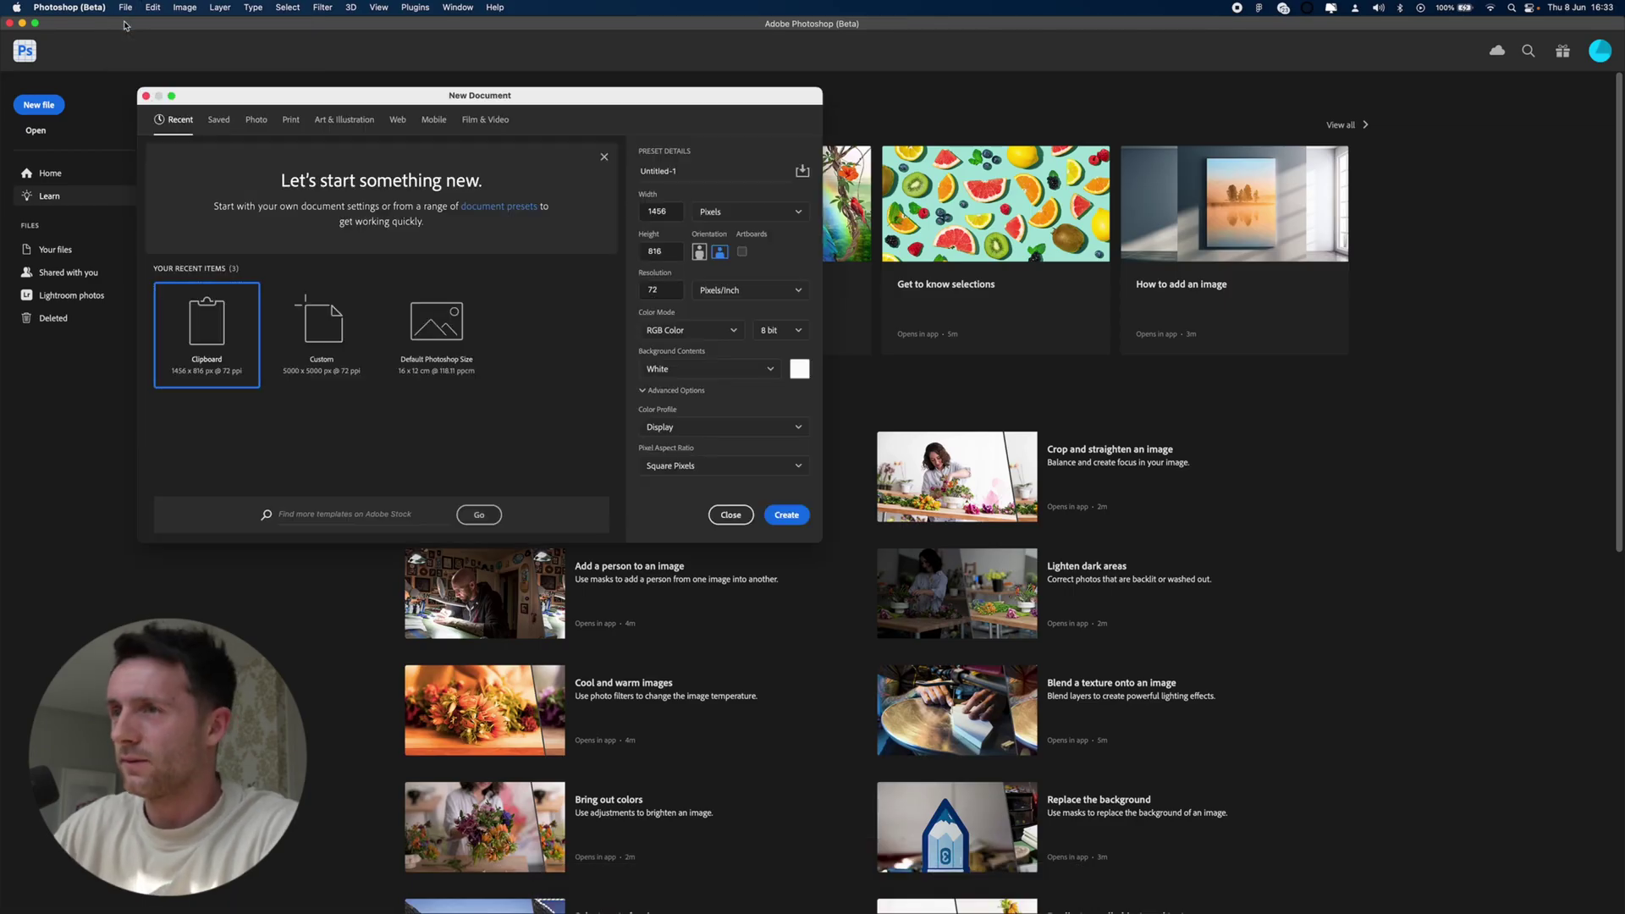
pyautogui.press('Return')
pyautogui.press('super+v')
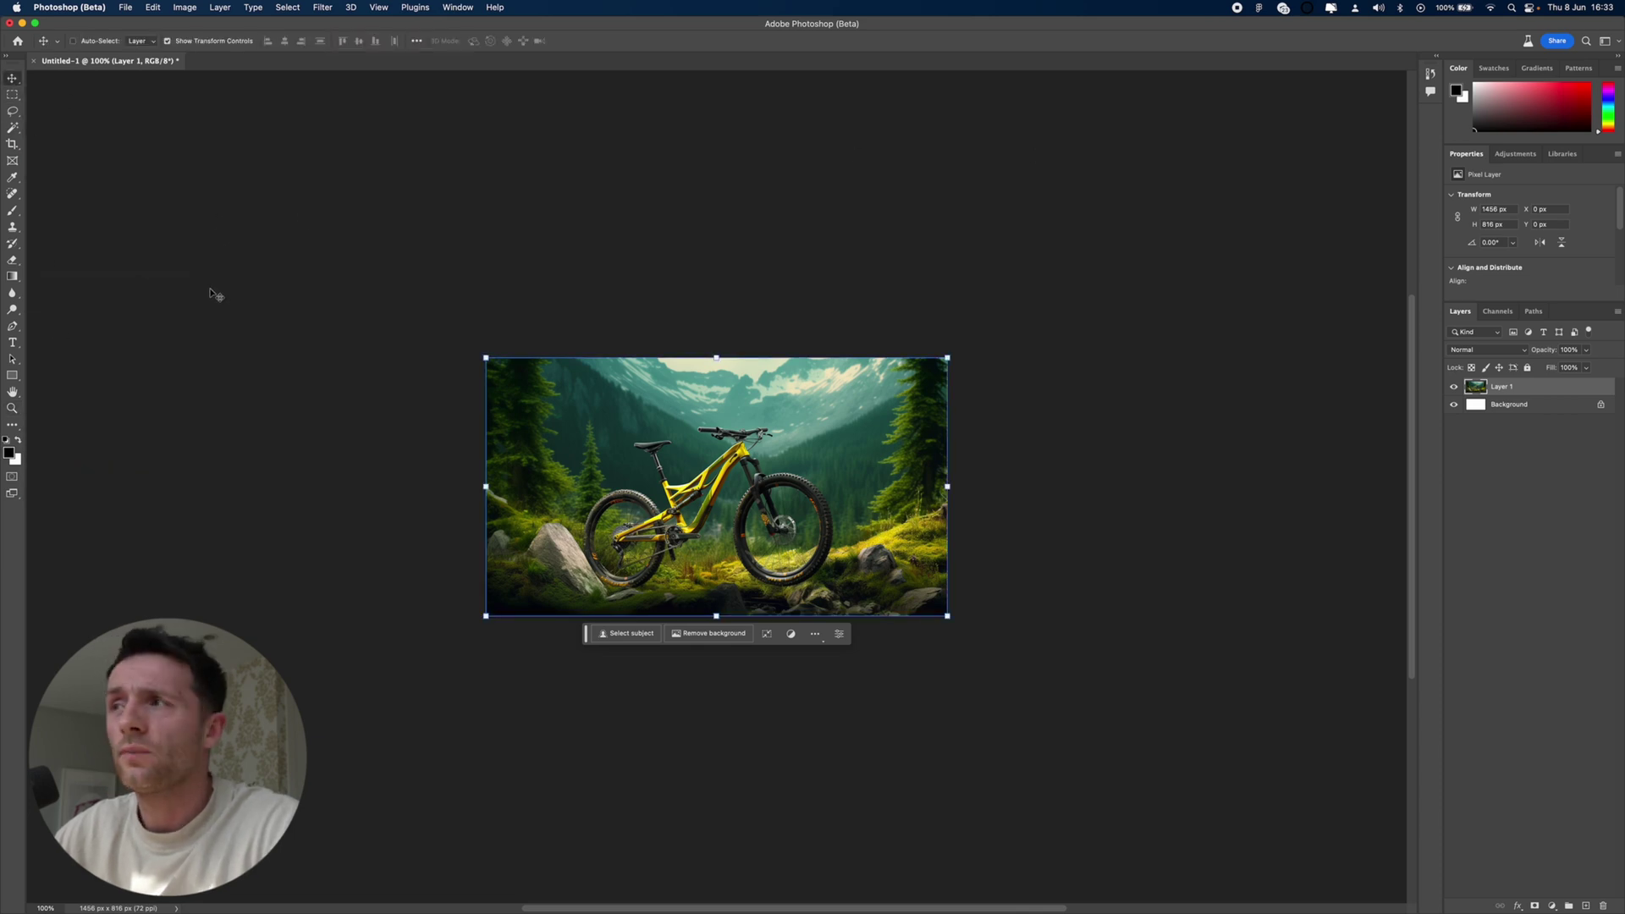
pyautogui.click(13, 144)
# - Widen the canvas to 2250×1262 and select the empty border around the photo
pyautogui.moveTo(941, 361); pyautogui.dragTo(1076, 307)
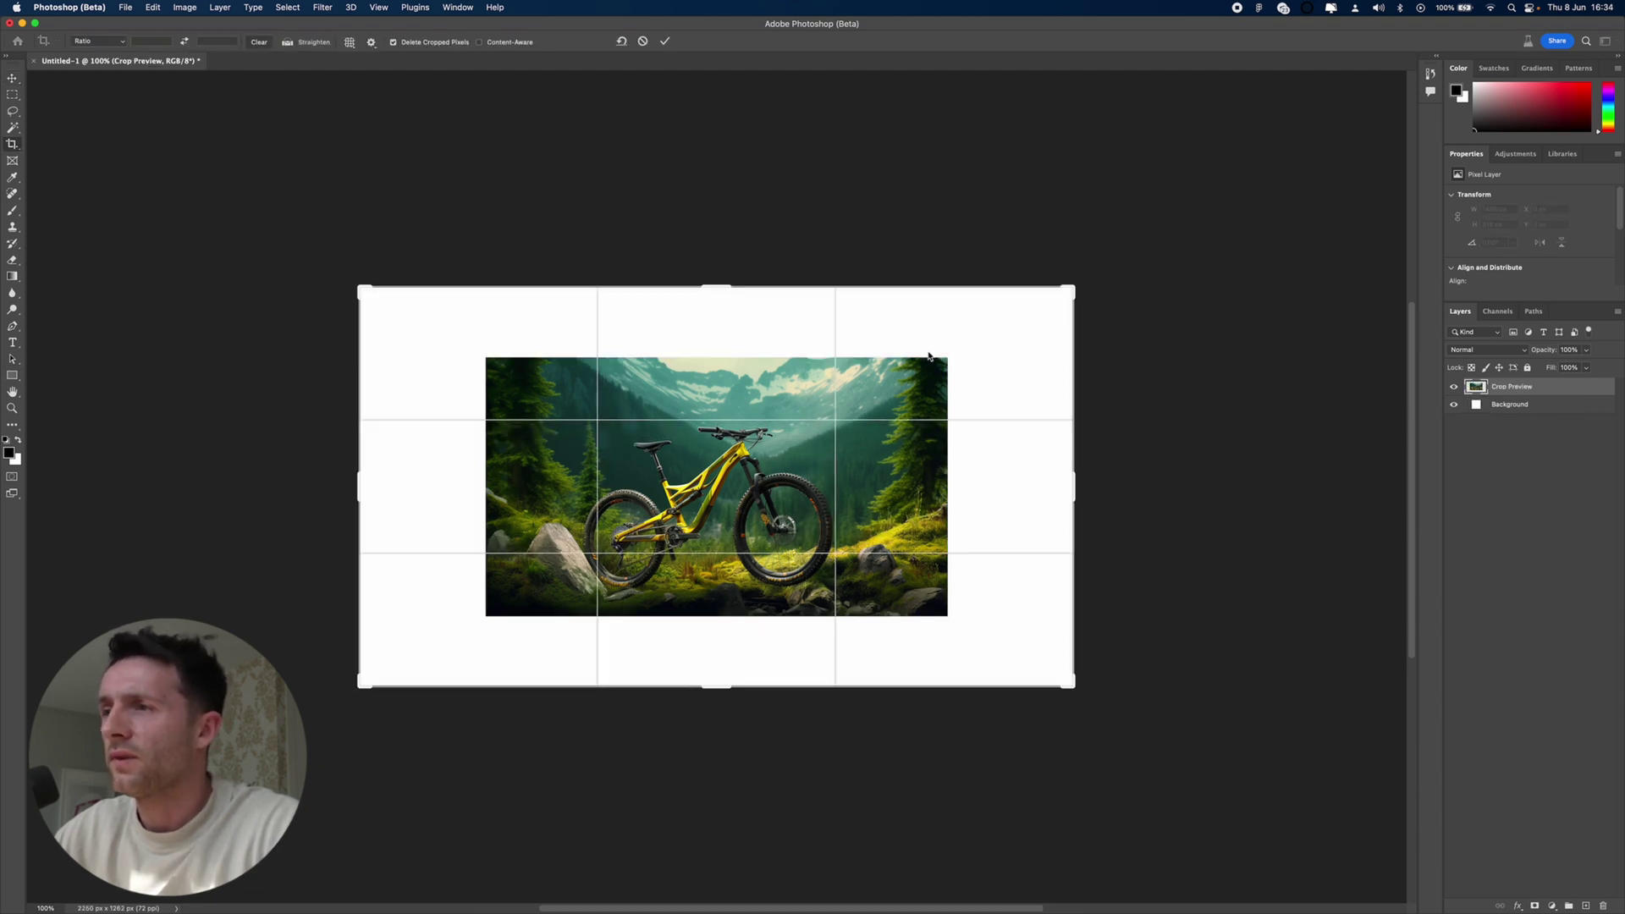
pyautogui.press('Return')
pyautogui.press('m')
pyautogui.moveTo(493, 362); pyautogui.dragTo(939, 608)
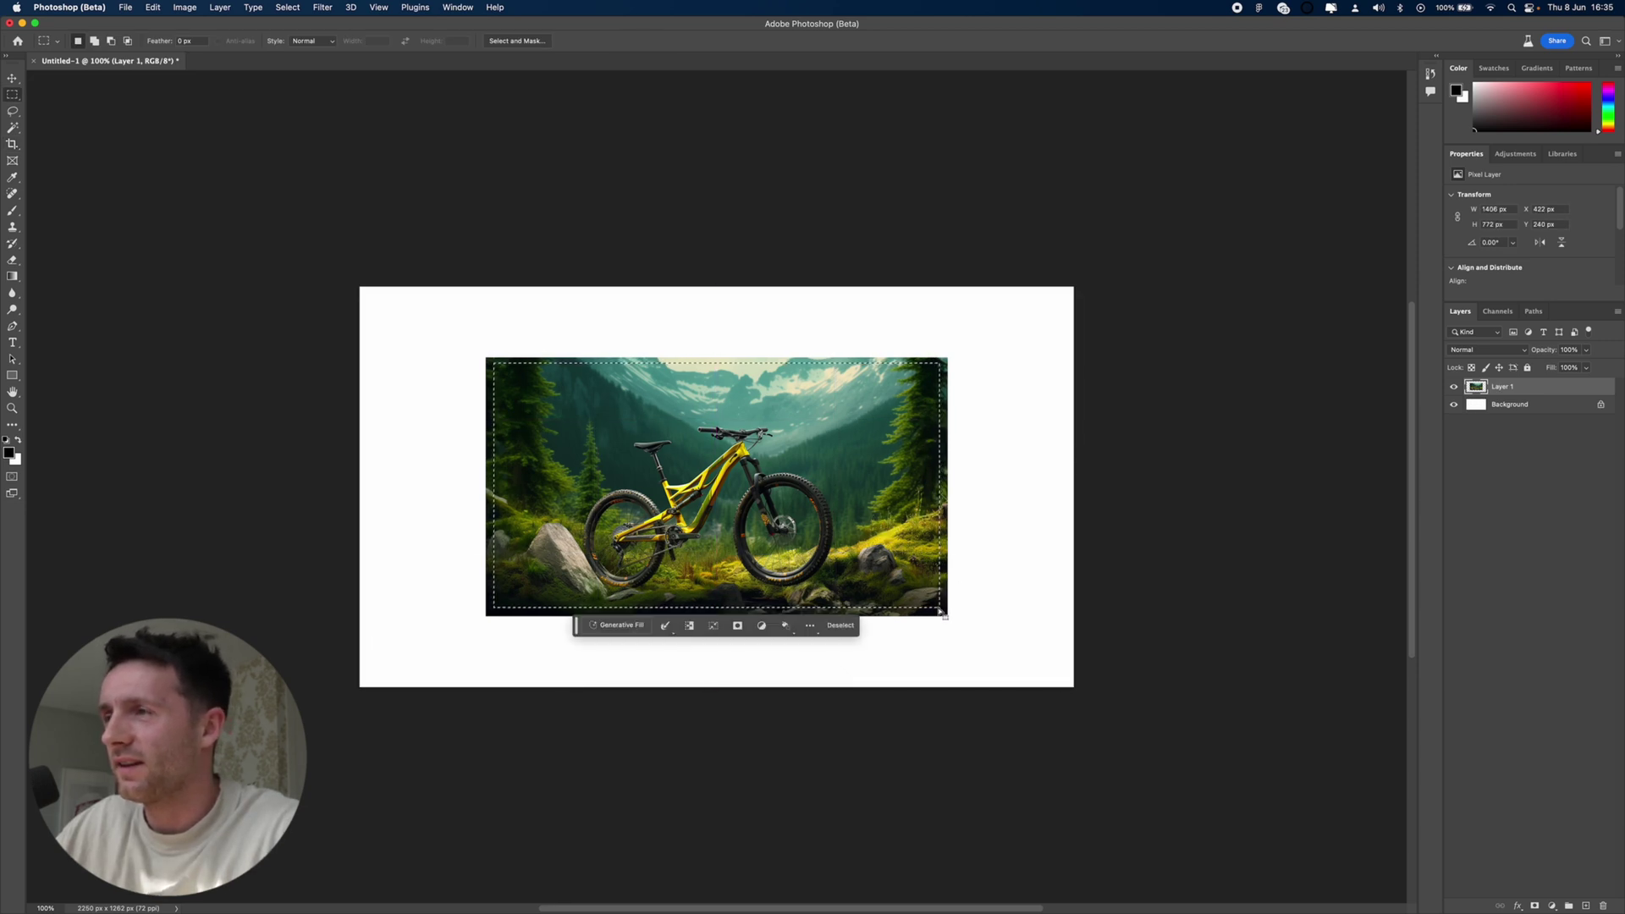
pyautogui.press('super+shift+i')
# - Generative Fill the border with no prompt, keeping the rocky-stream variation 2/3
pyautogui.click(622, 699)
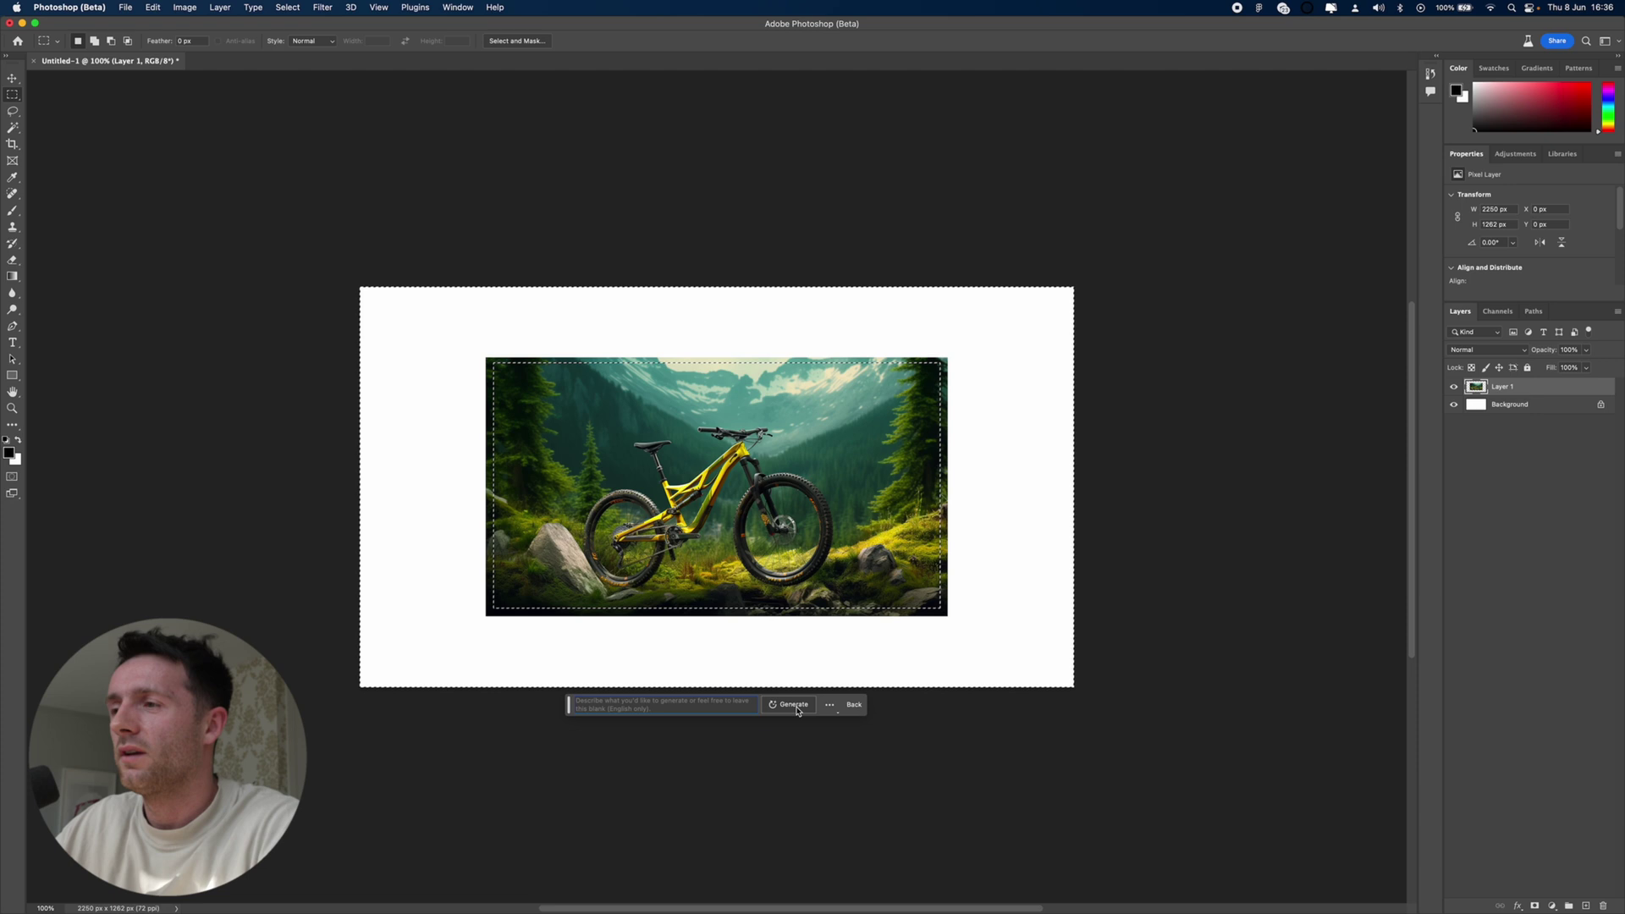
pyautogui.click(789, 702)
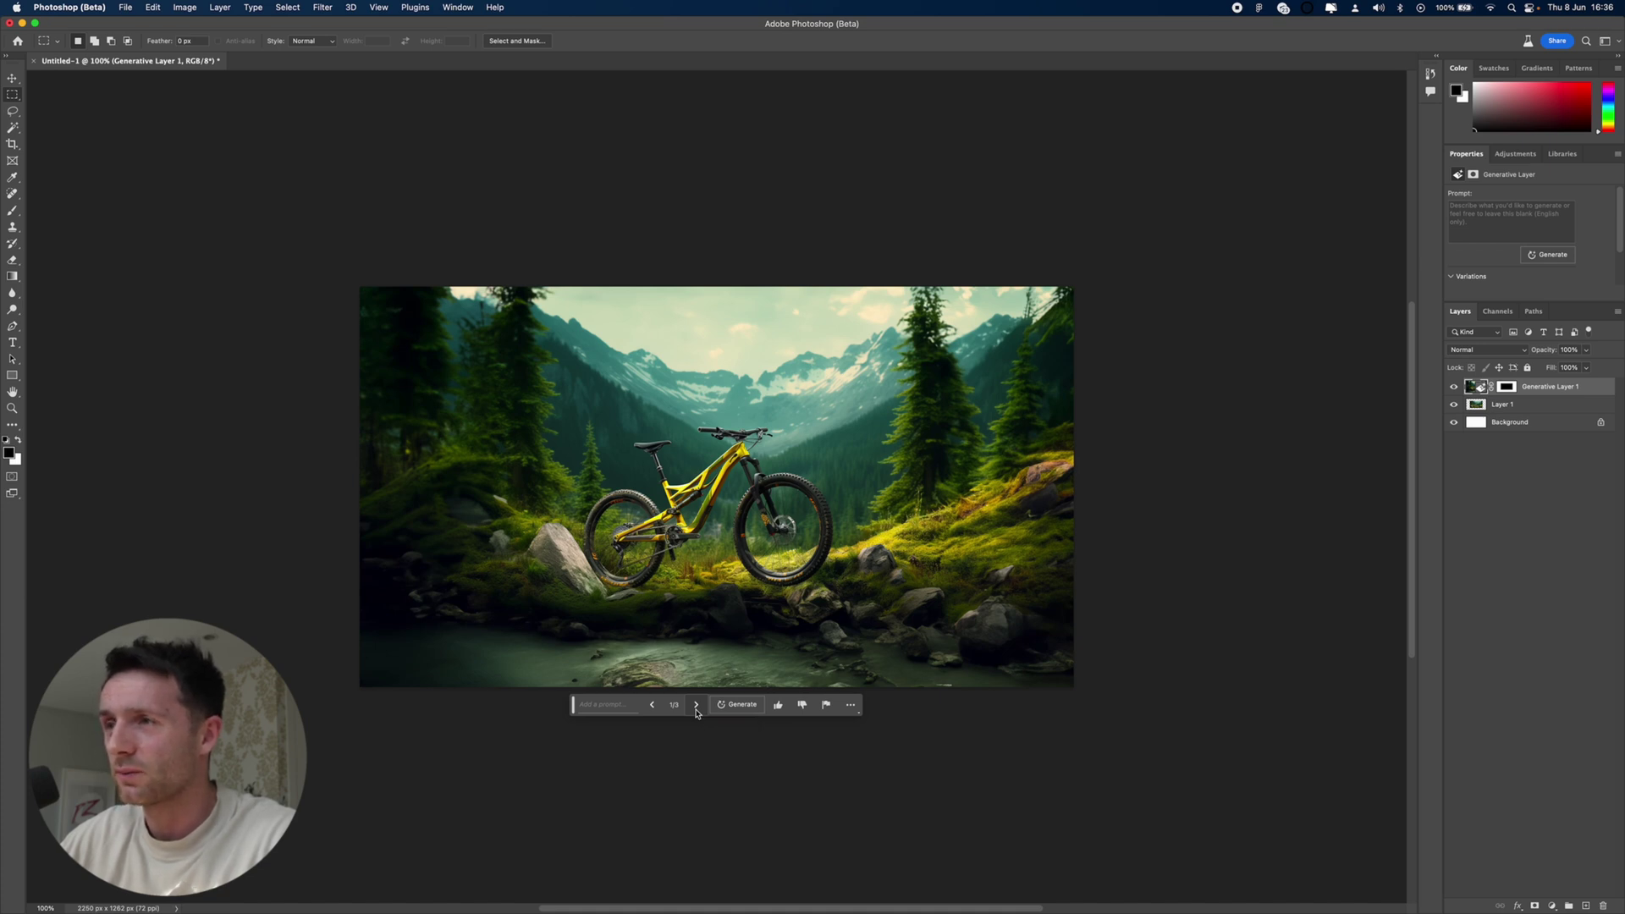
pyautogui.click(696, 709)
pyautogui.click(696, 708)
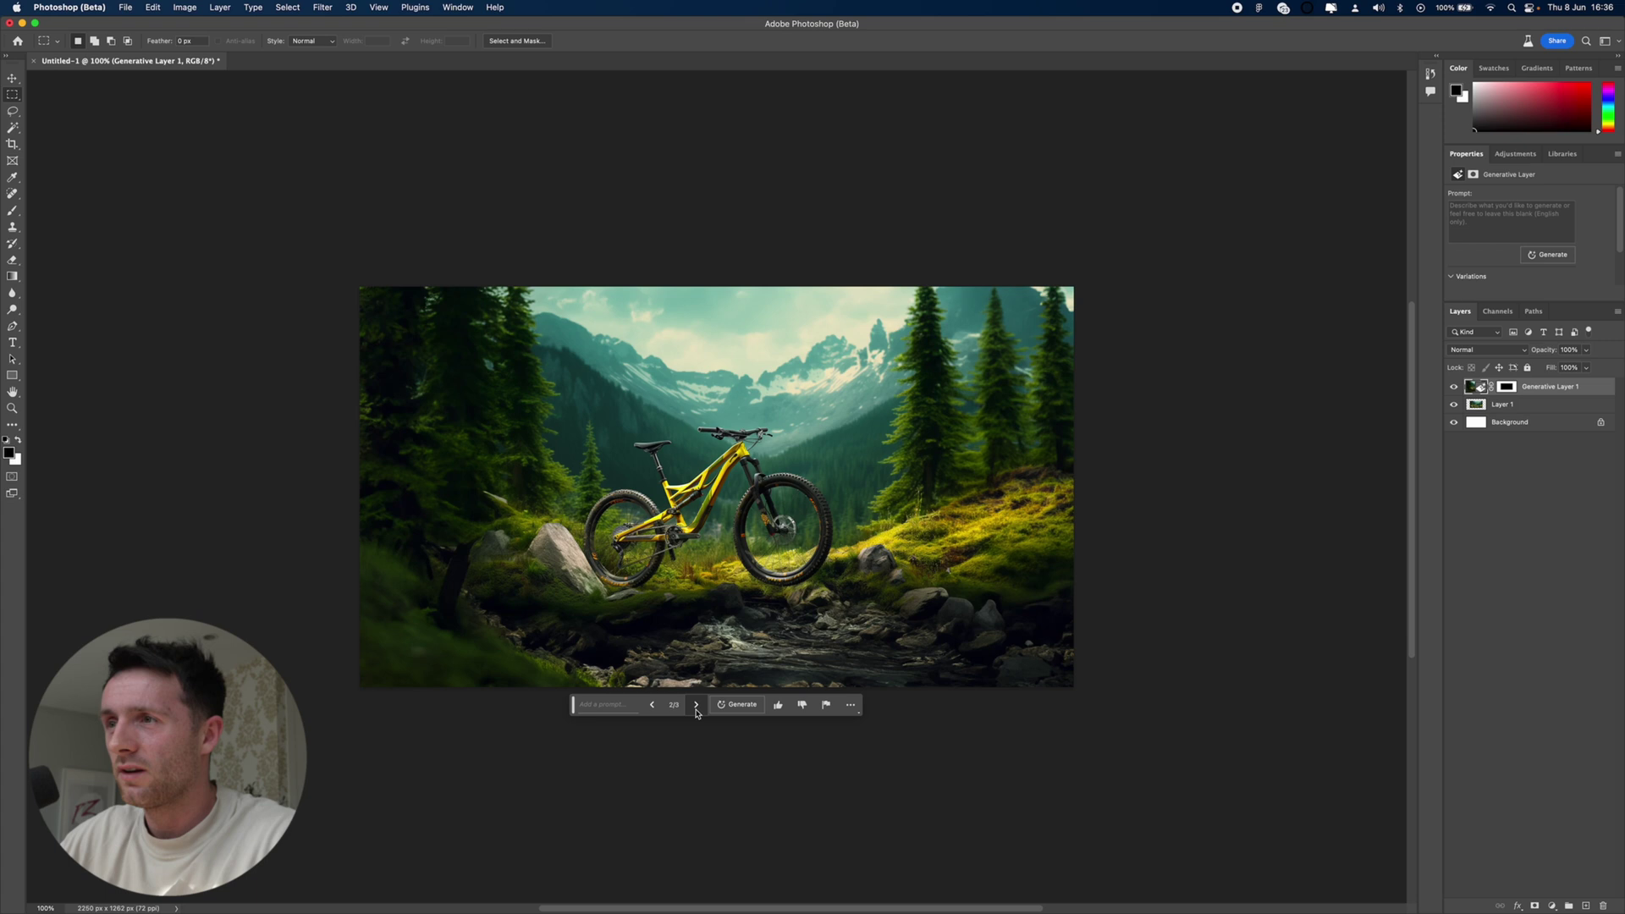
pyautogui.click(659, 709)
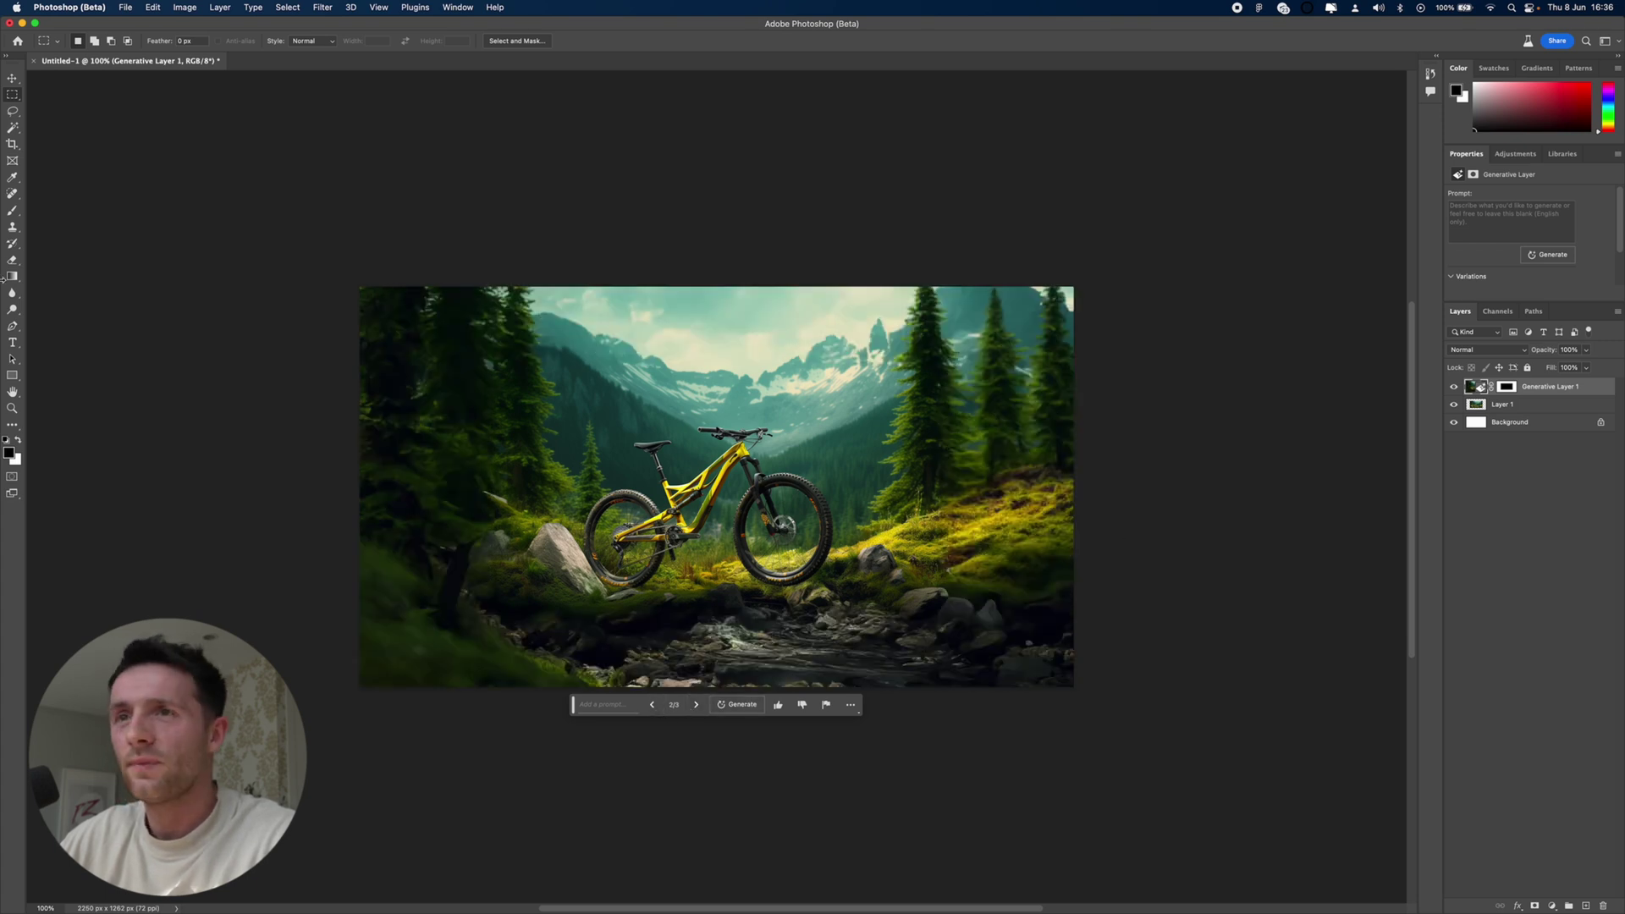
pyautogui.click(1453, 388)
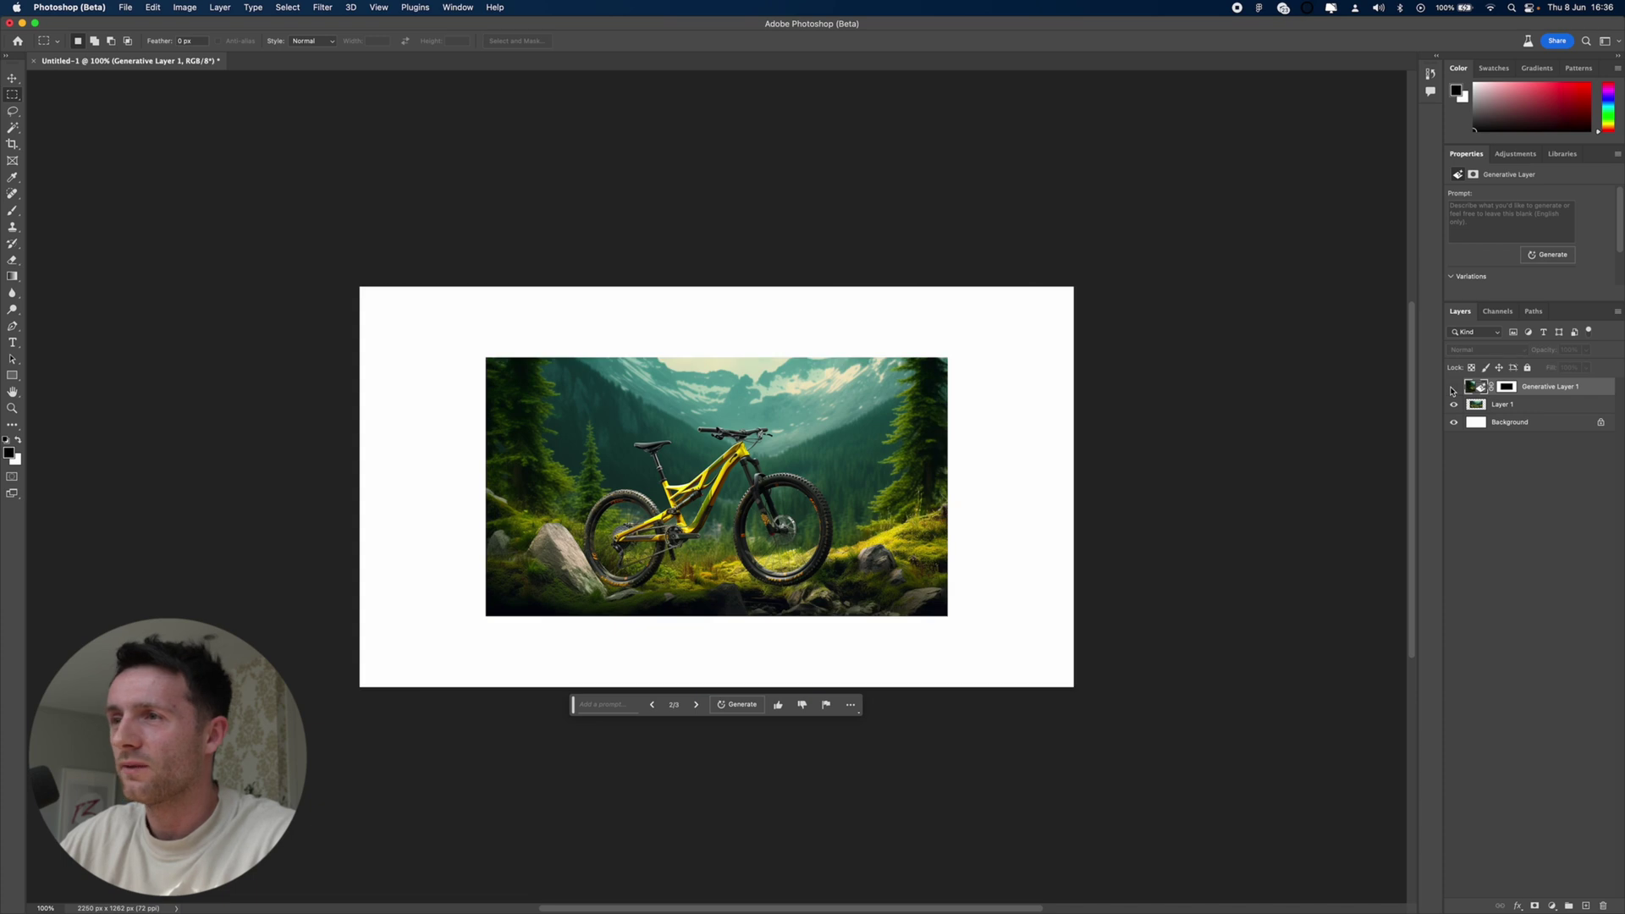
pyautogui.click(1453, 387)
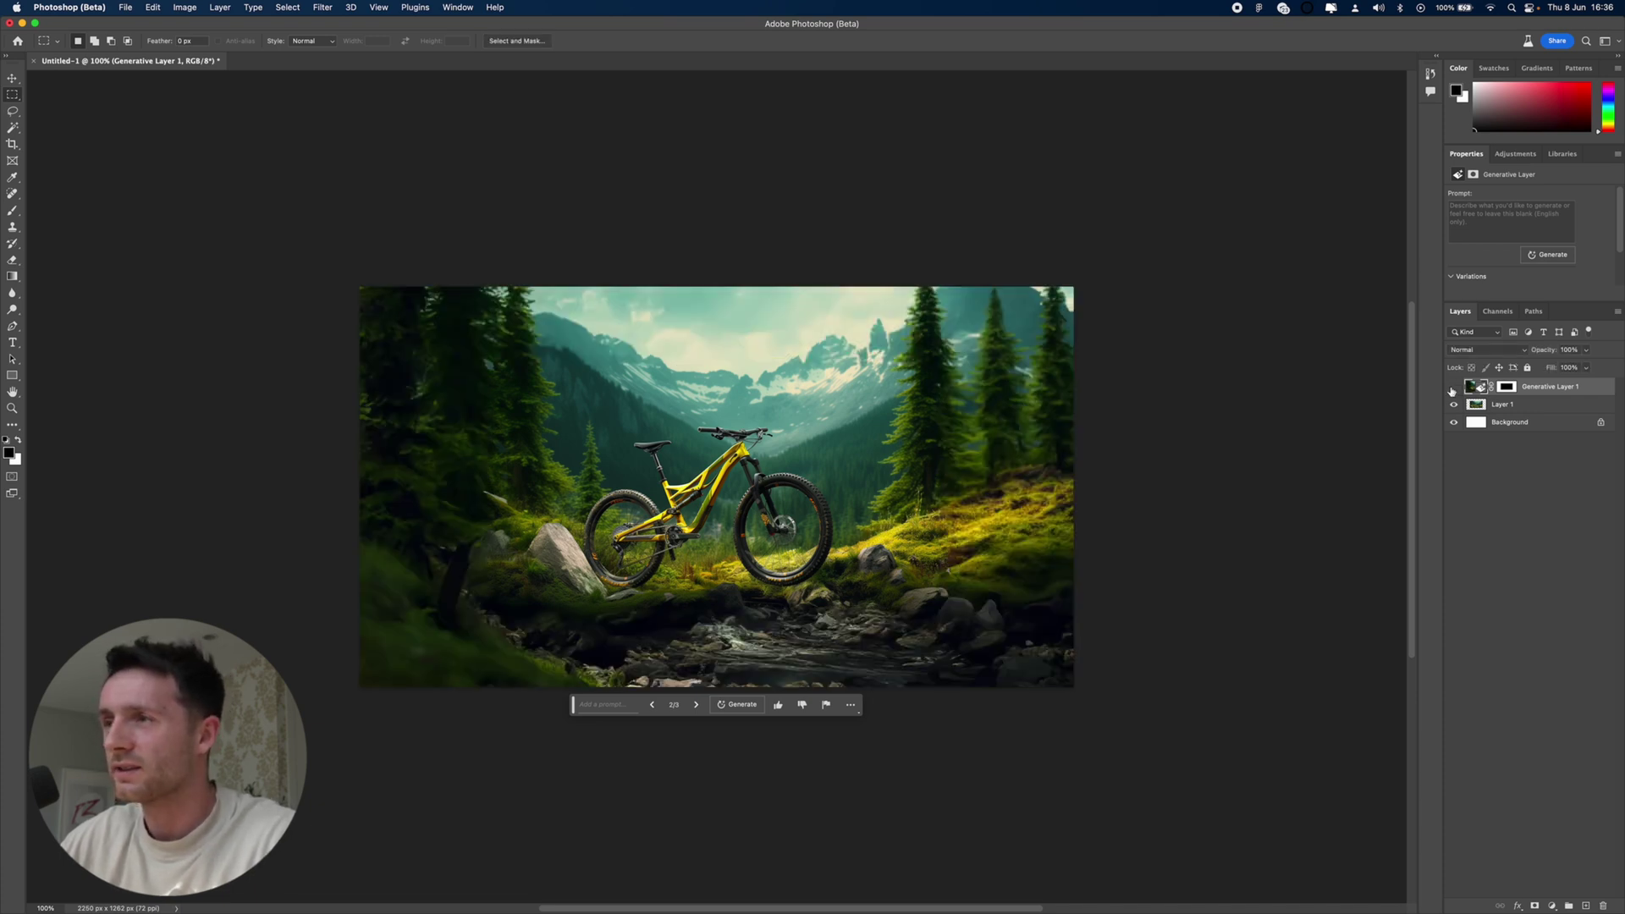
pyautogui.click(1452, 389)
pyautogui.click(1453, 388)
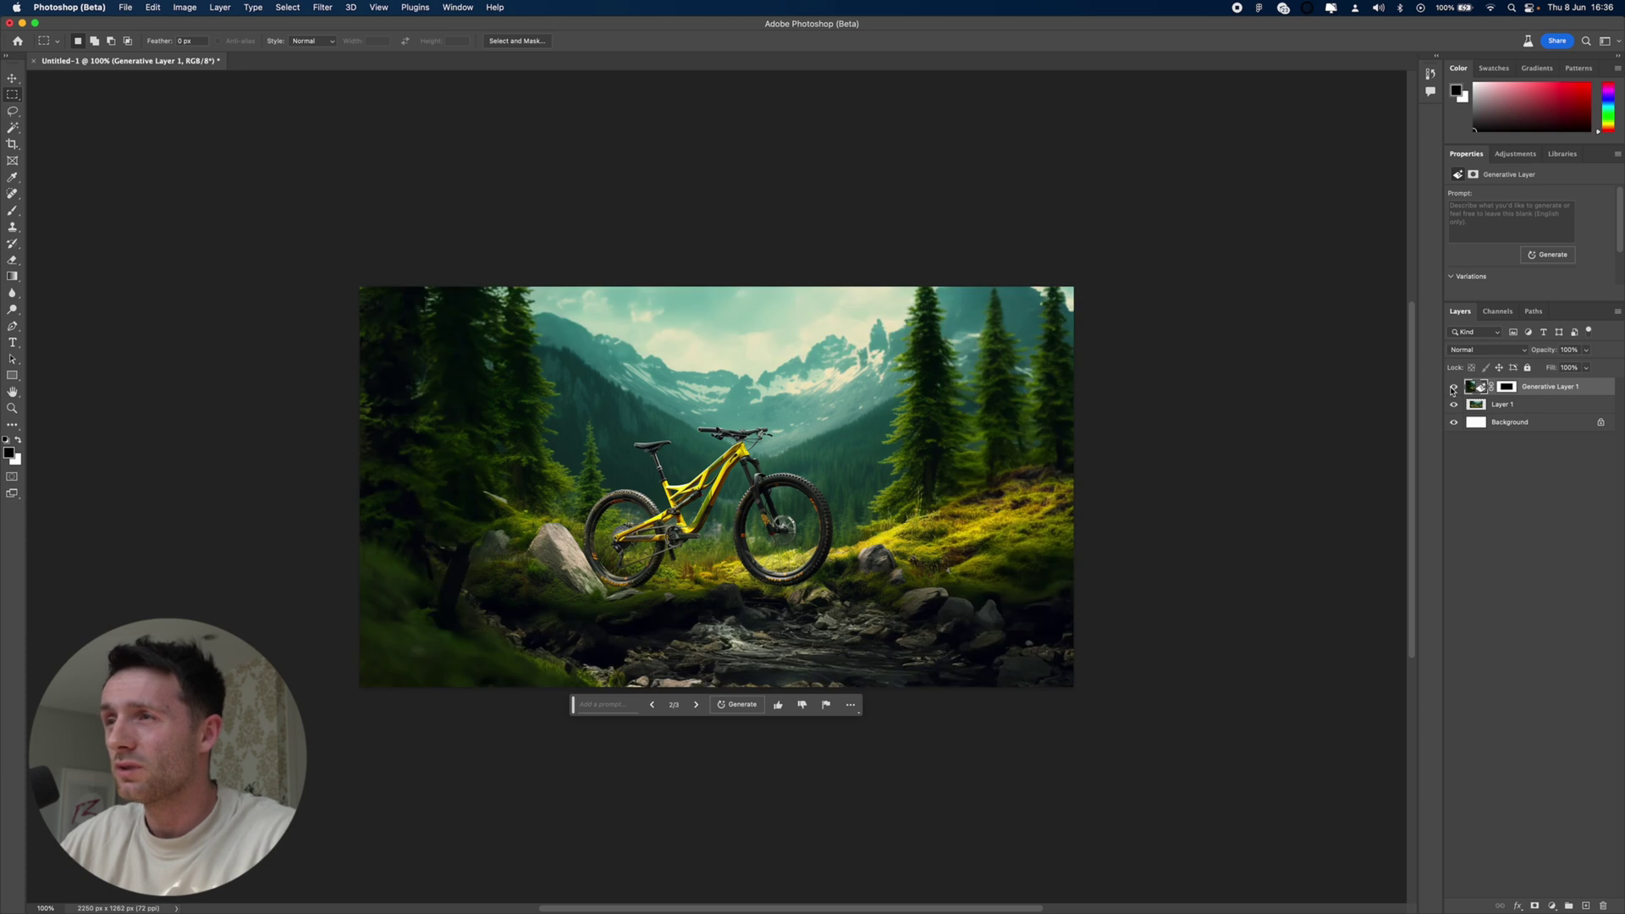
pyautogui.click(14, 408)
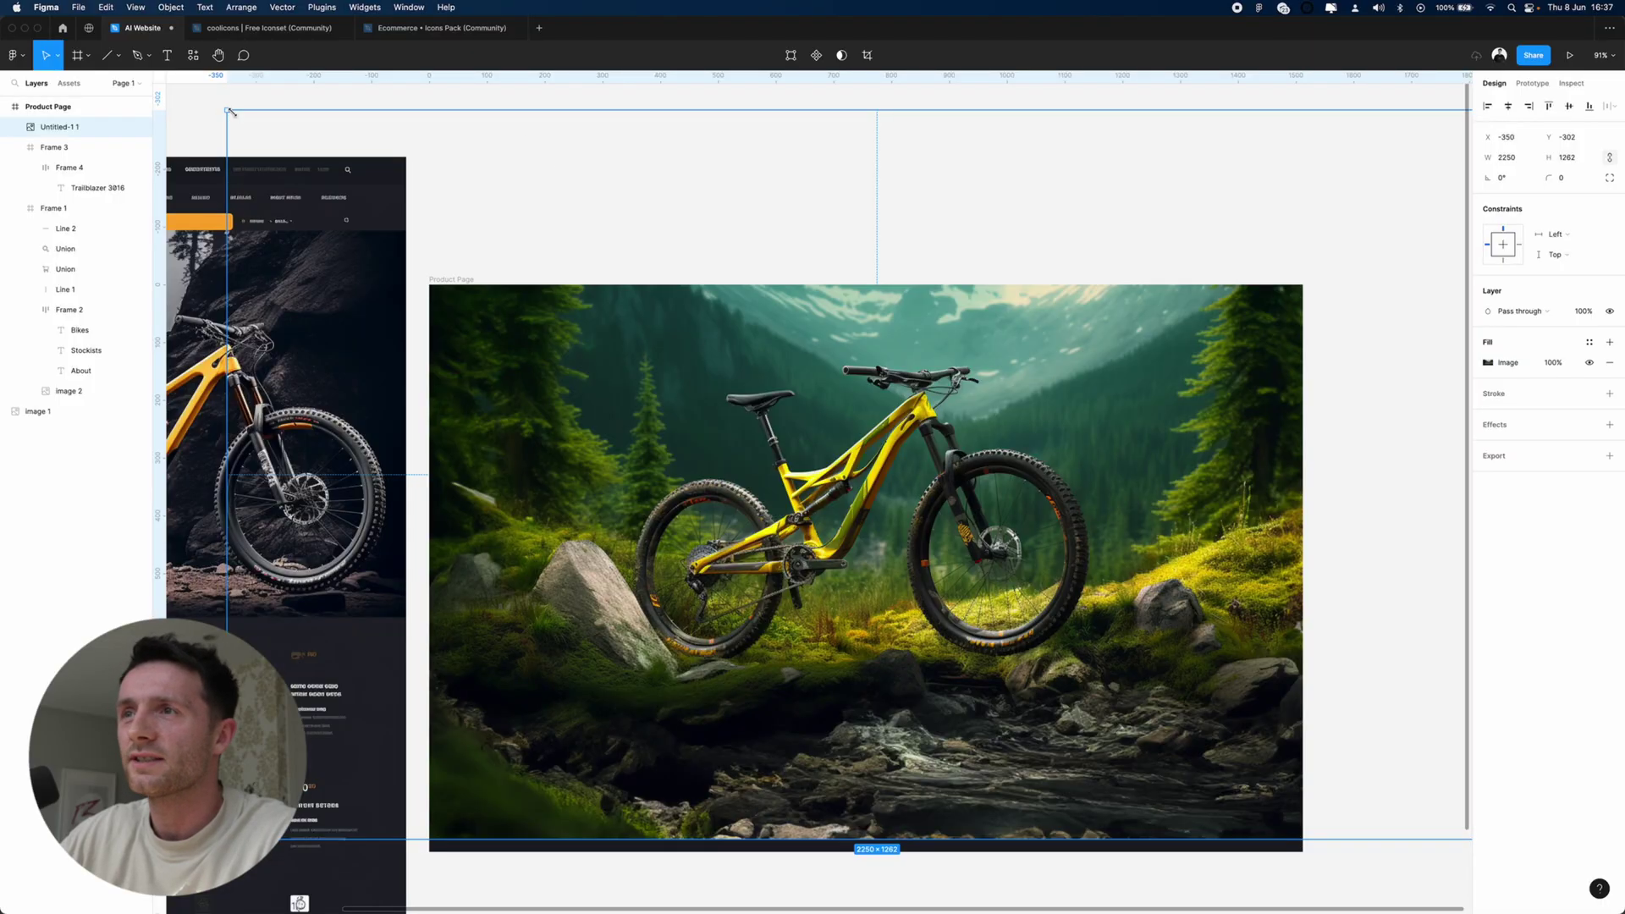
# - Scale the bike scene to 1694×950 inside the HERO frame, undoing an extra pasted copy
pyautogui.moveTo(230, 111); pyautogui.dragTo(414, 202)
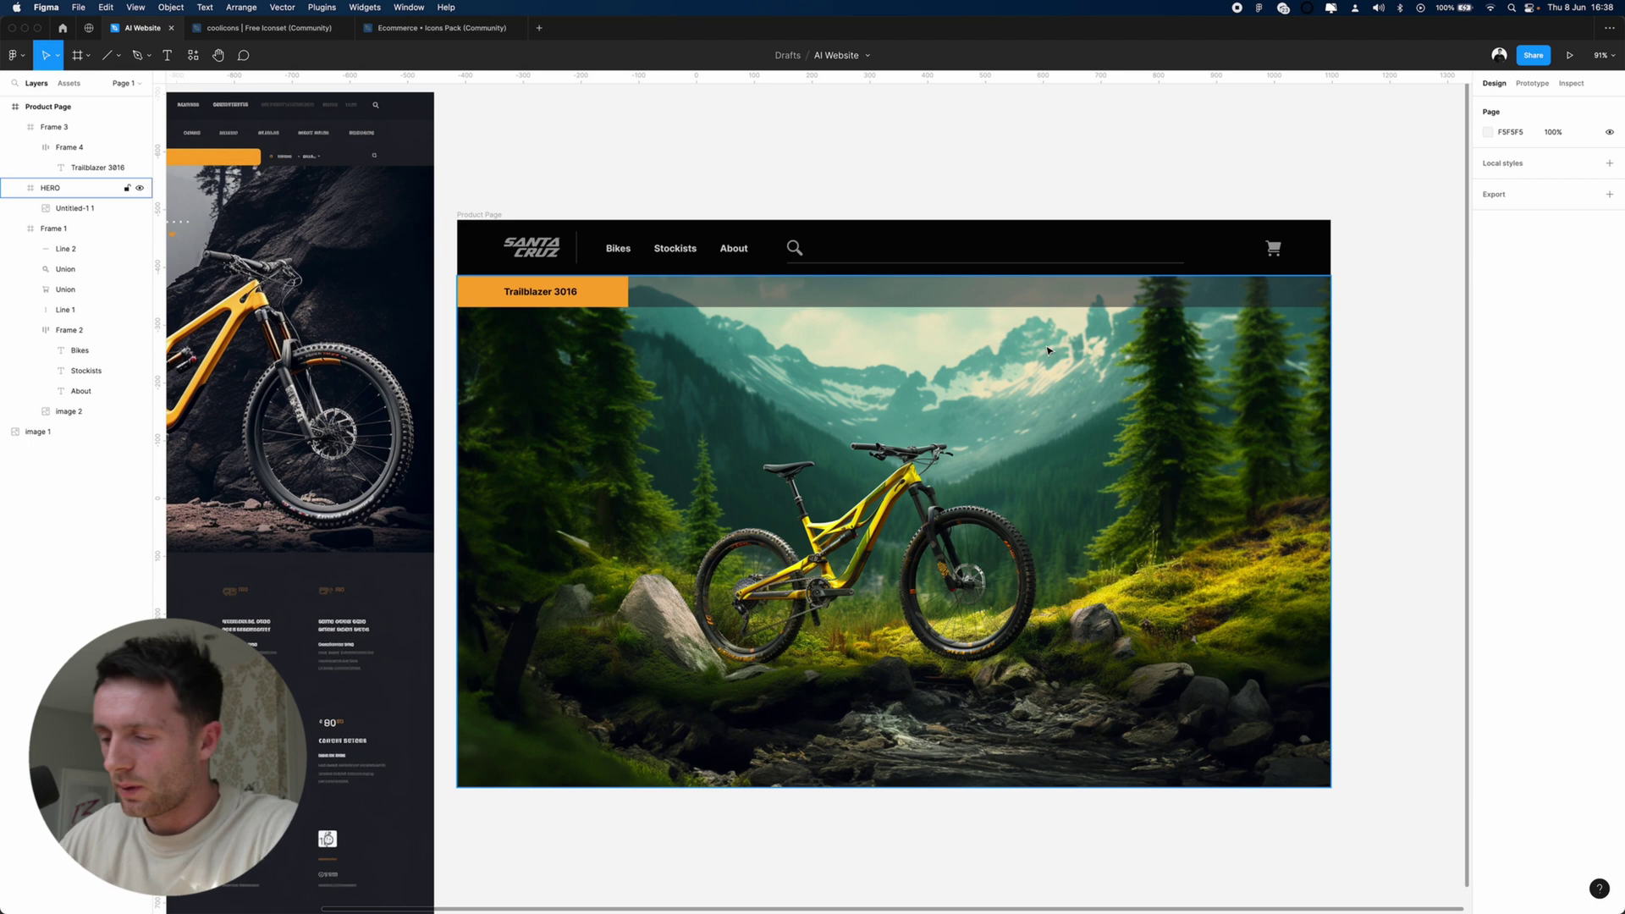
pyautogui.press('cmd+v')
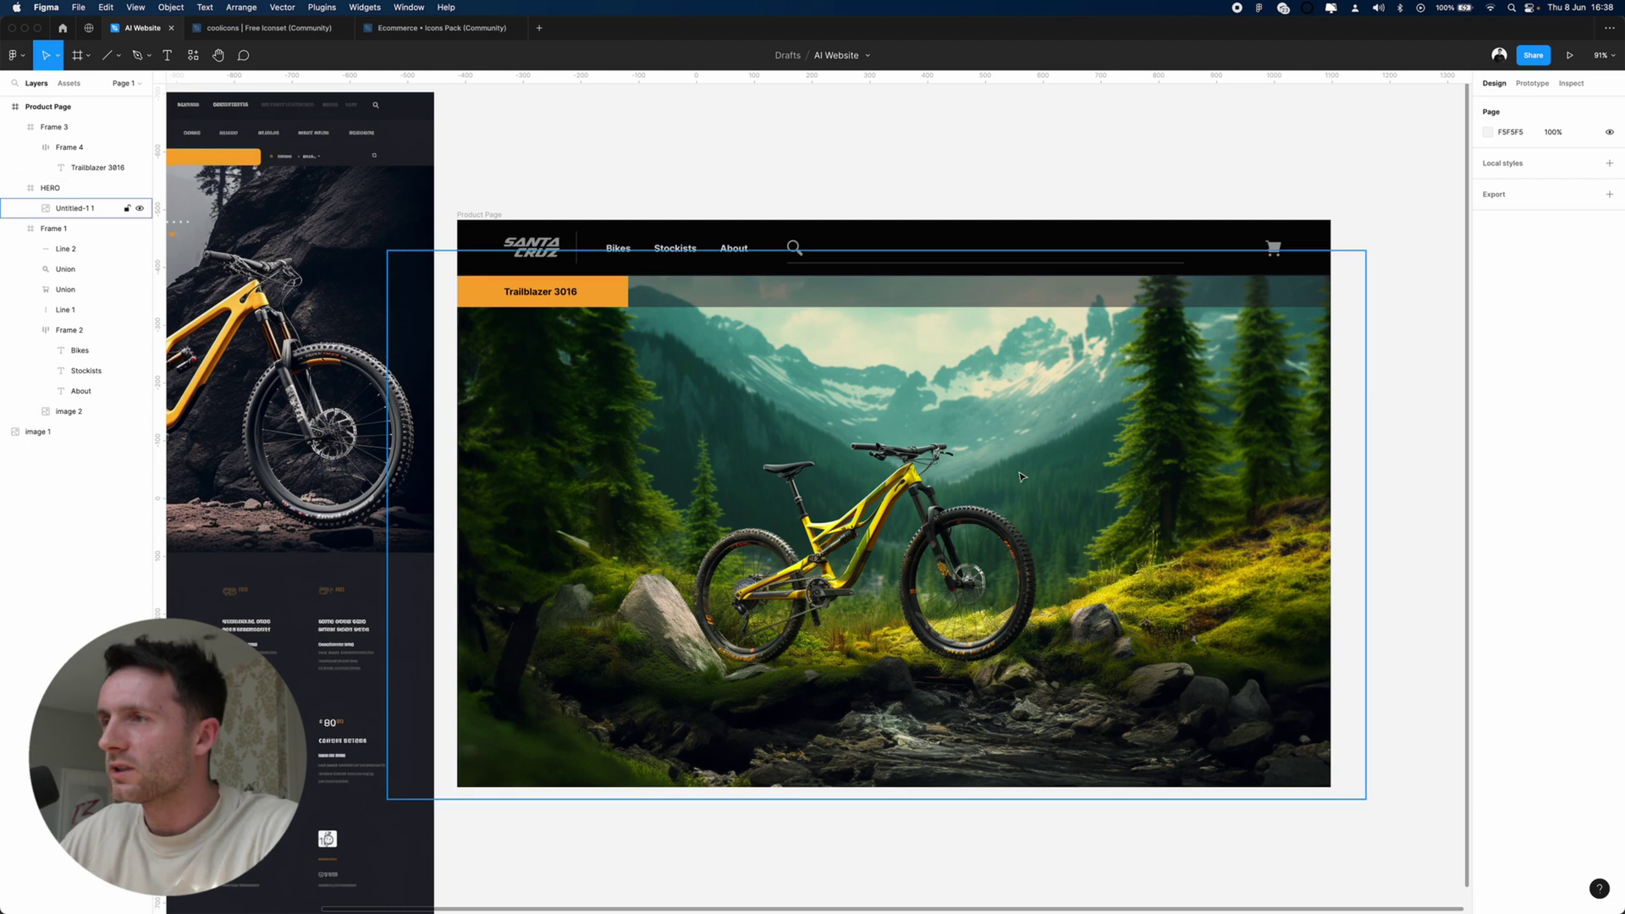
pyautogui.moveTo(754, 511); pyautogui.dragTo(833, 554)
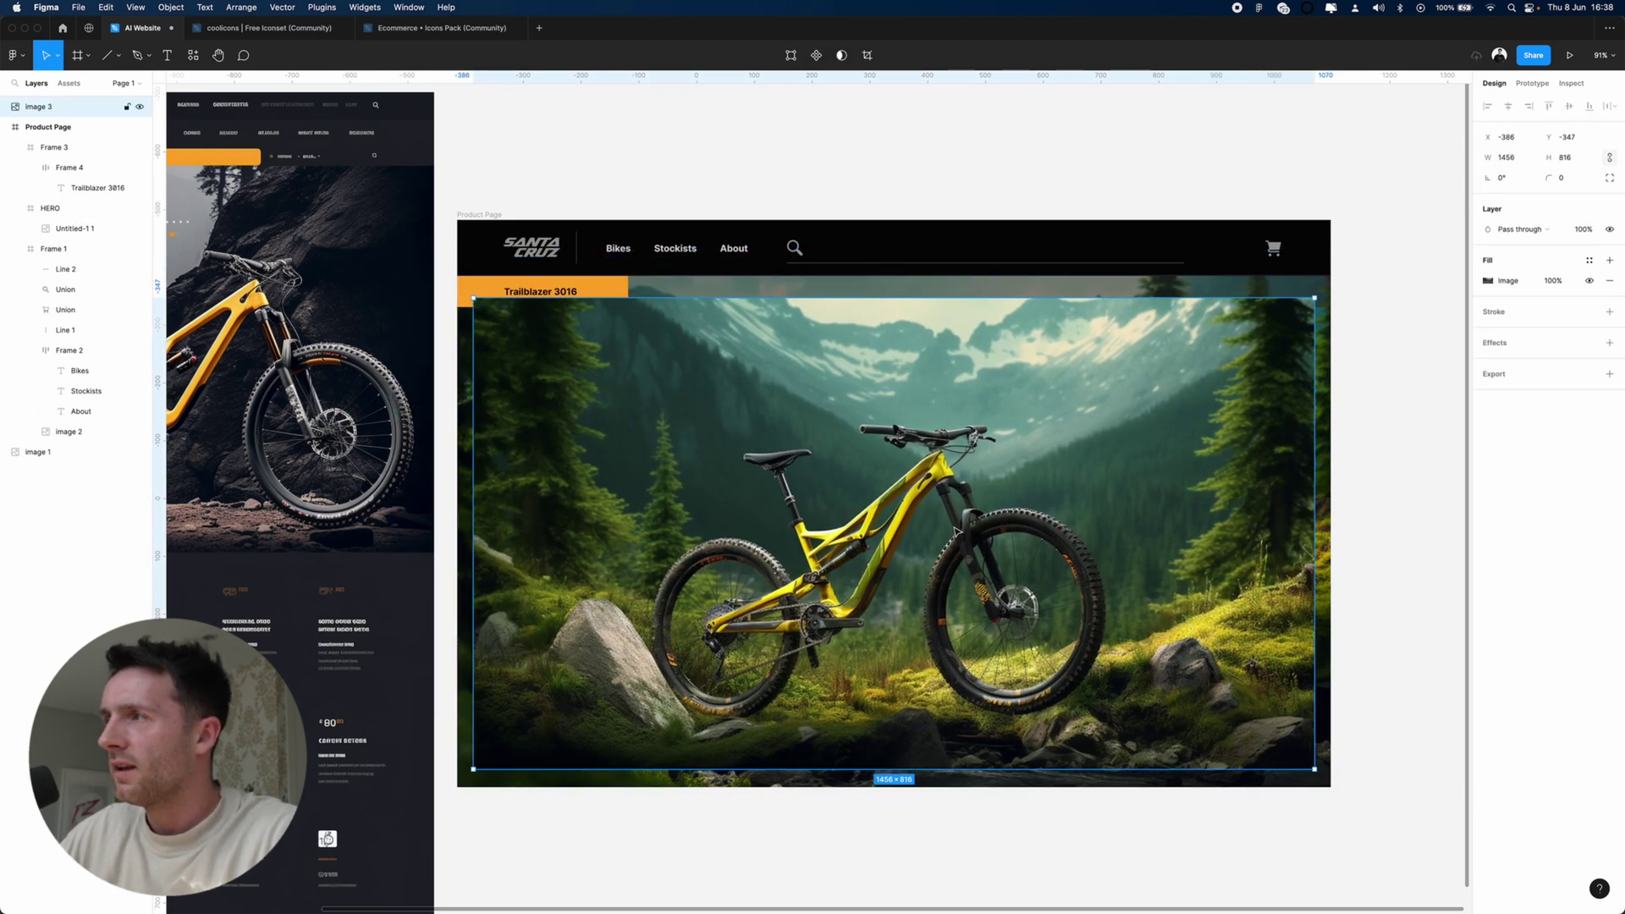
pyautogui.moveTo(955, 532); pyautogui.dragTo(814, 501)
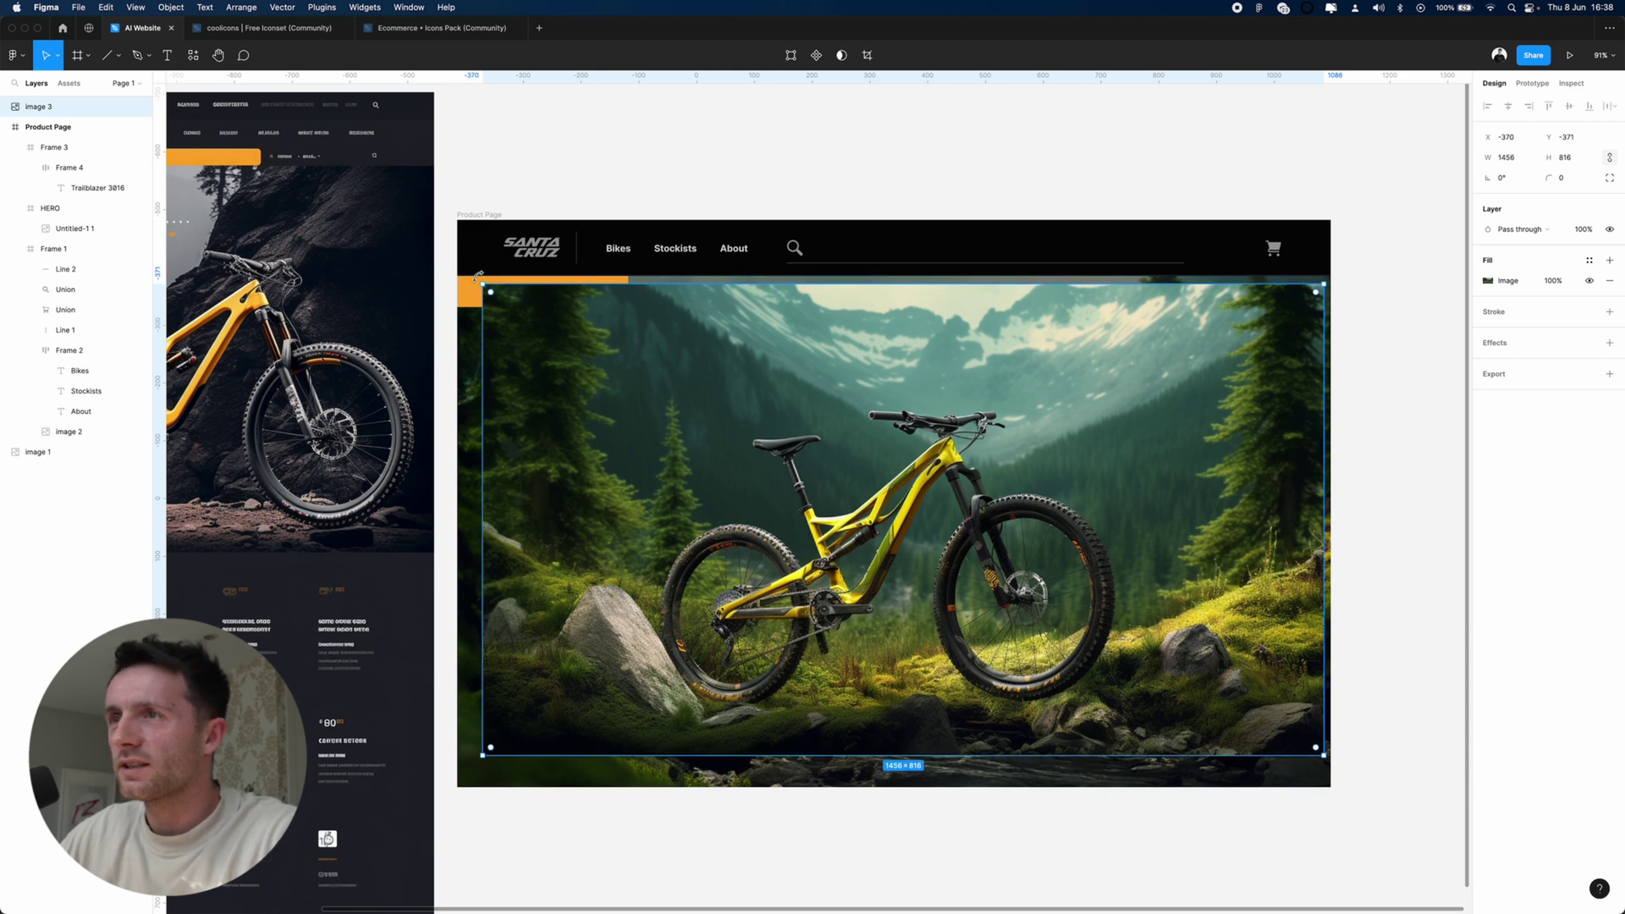
pyautogui.moveTo(485, 286); pyautogui.dragTo(398, 226)
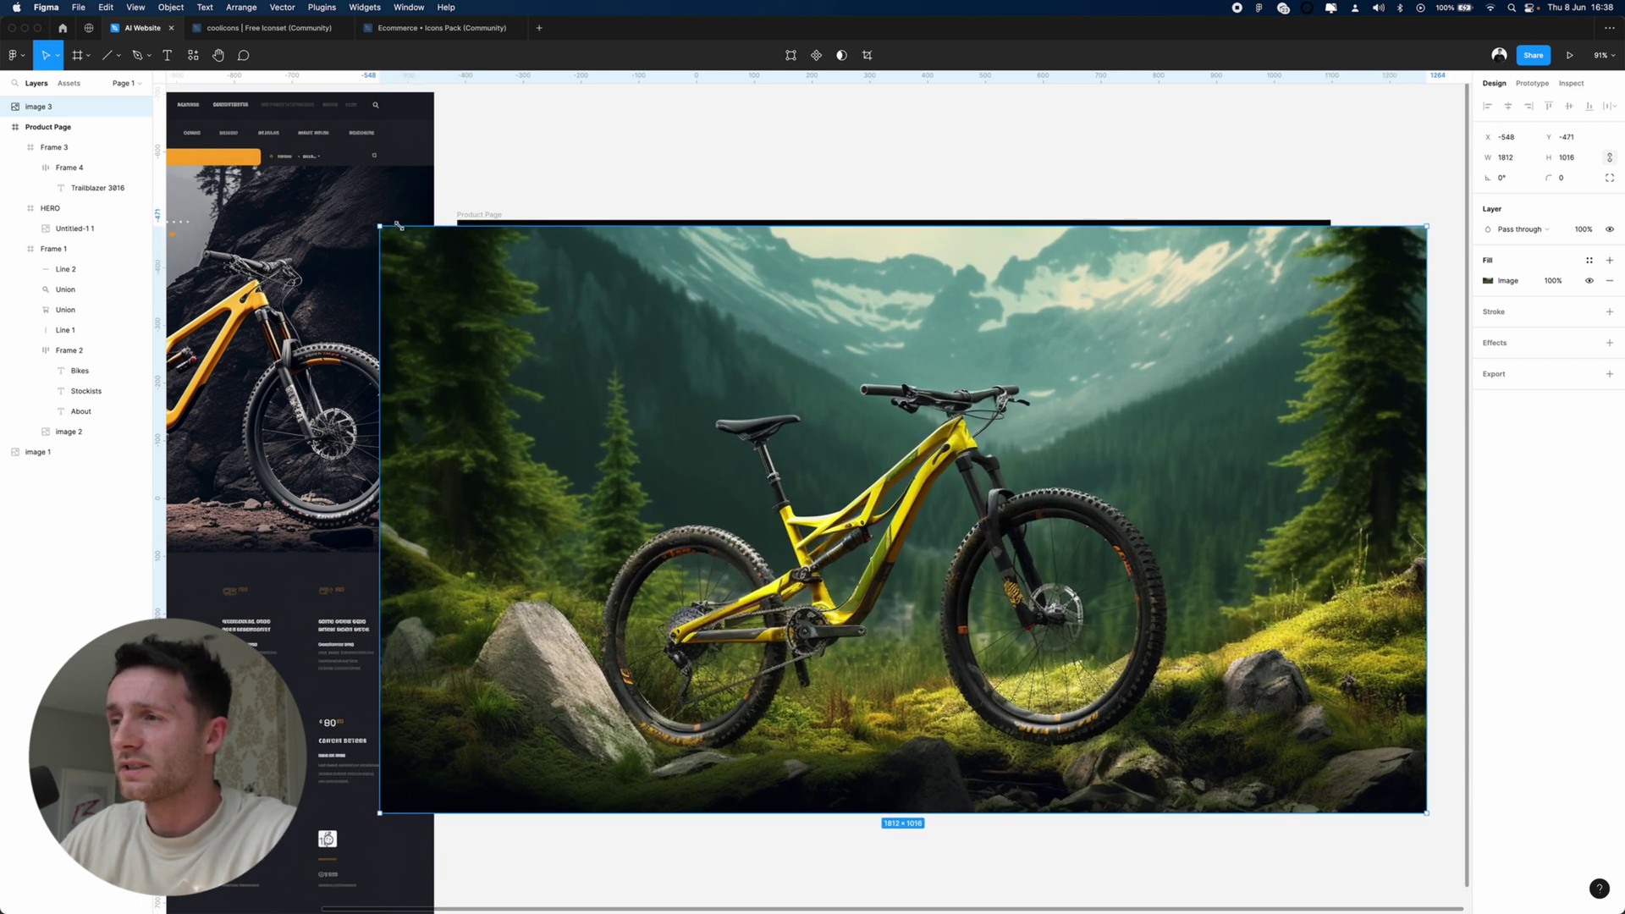
pyautogui.press('super+z')
pyautogui.press('super+z')
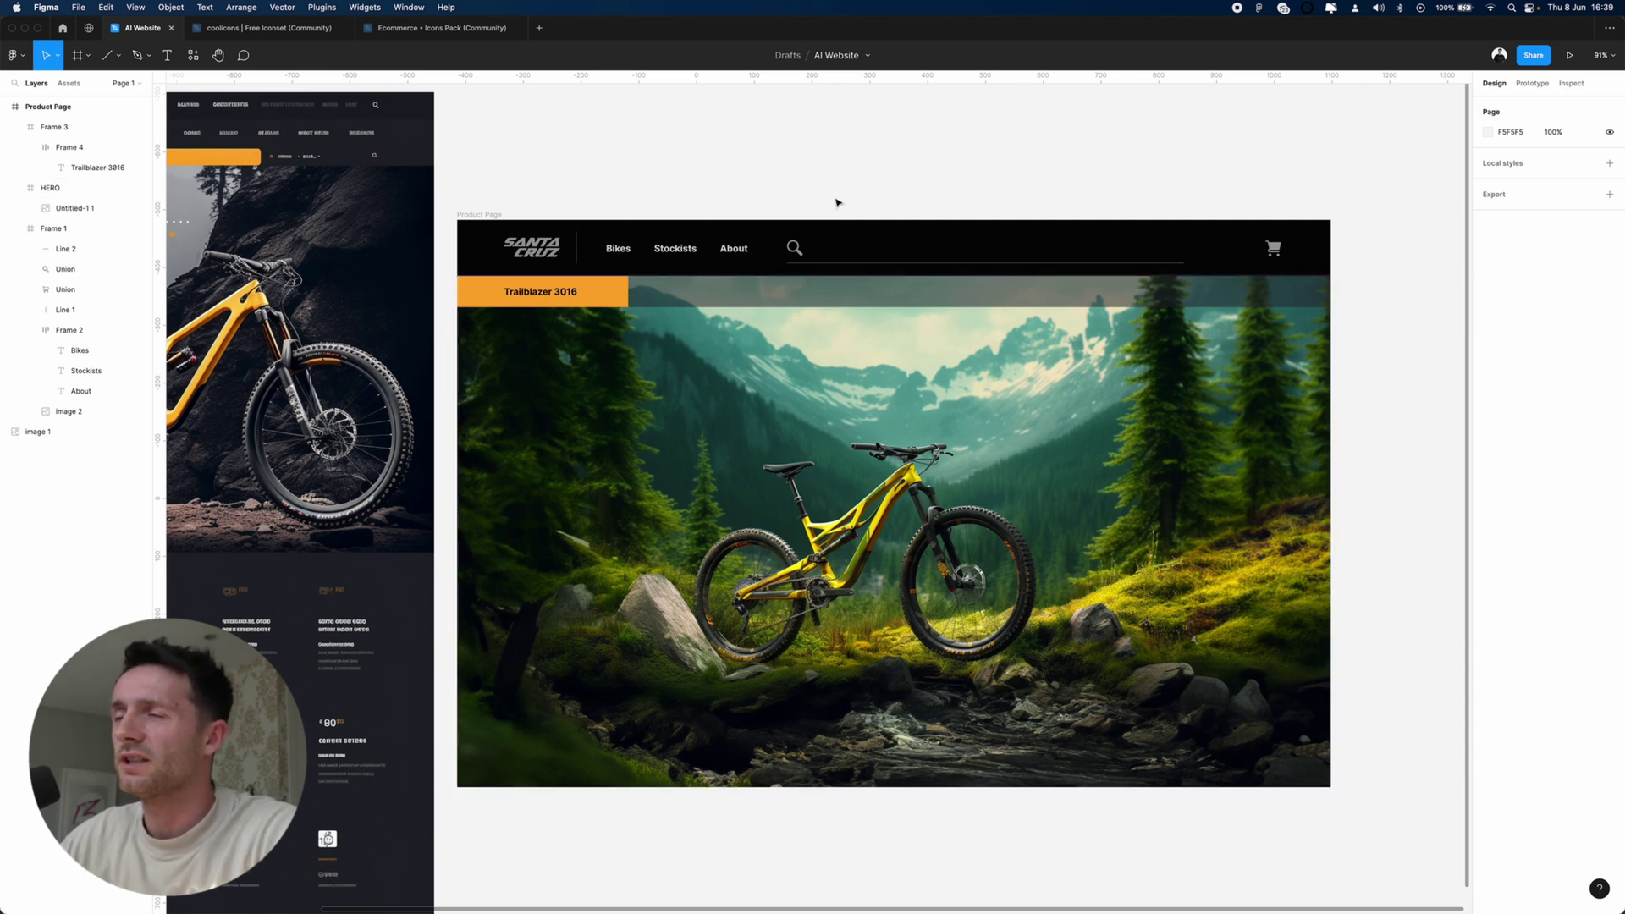
pyautogui.hscroll(2, 836, 203)
pyautogui.hscroll(-5, 838, 203)
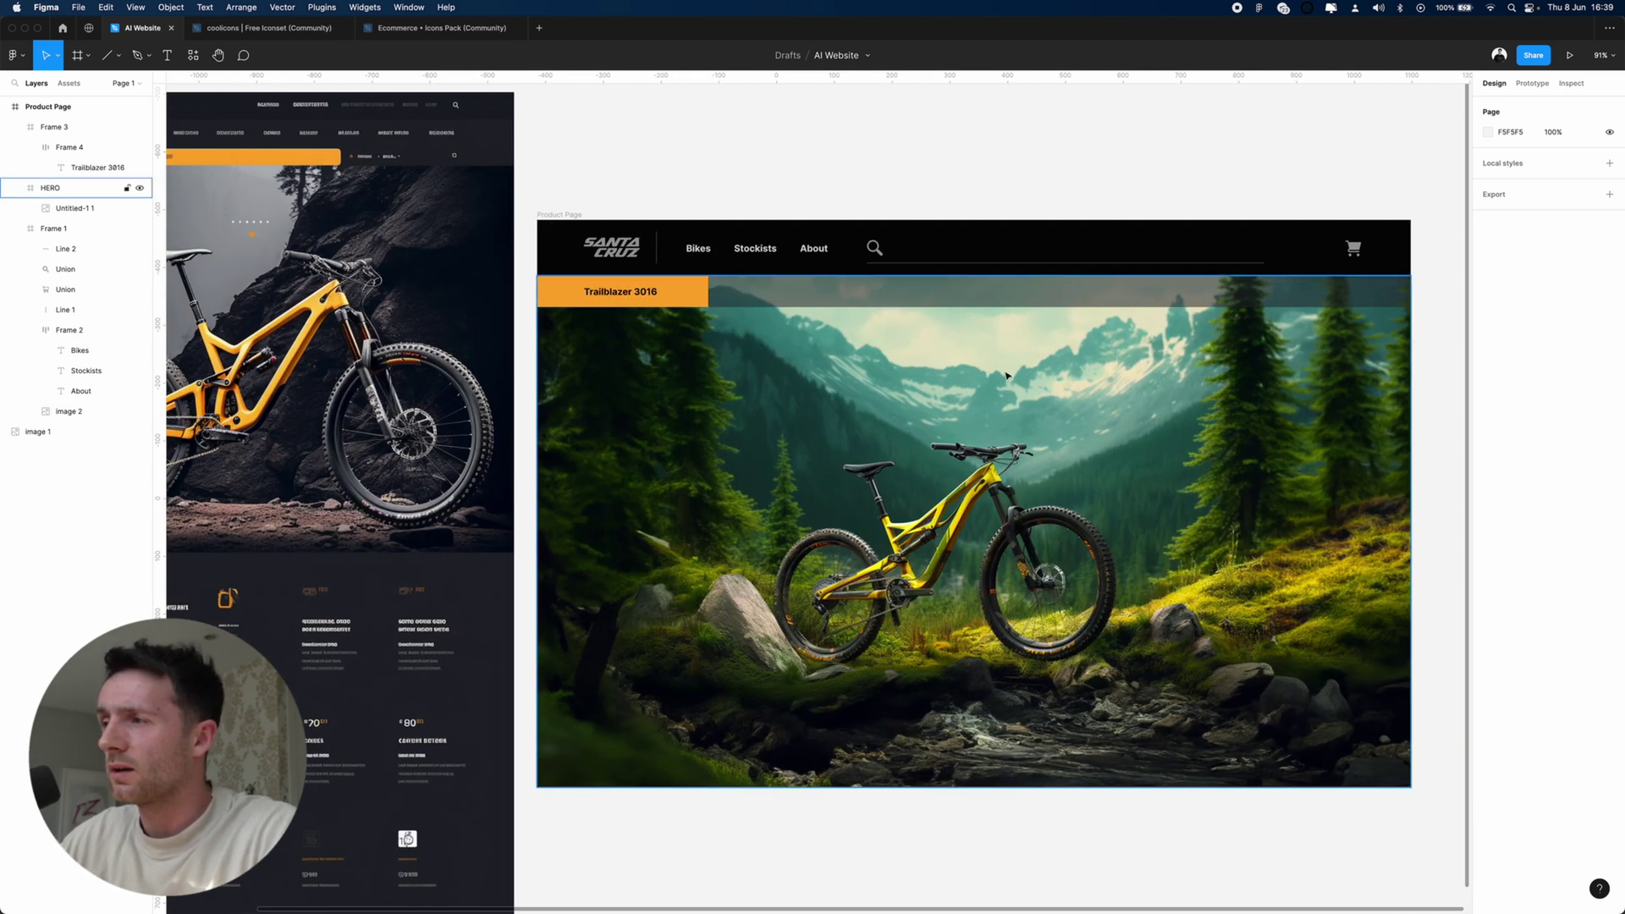
pyautogui.hscroll(3, 1006, 376)
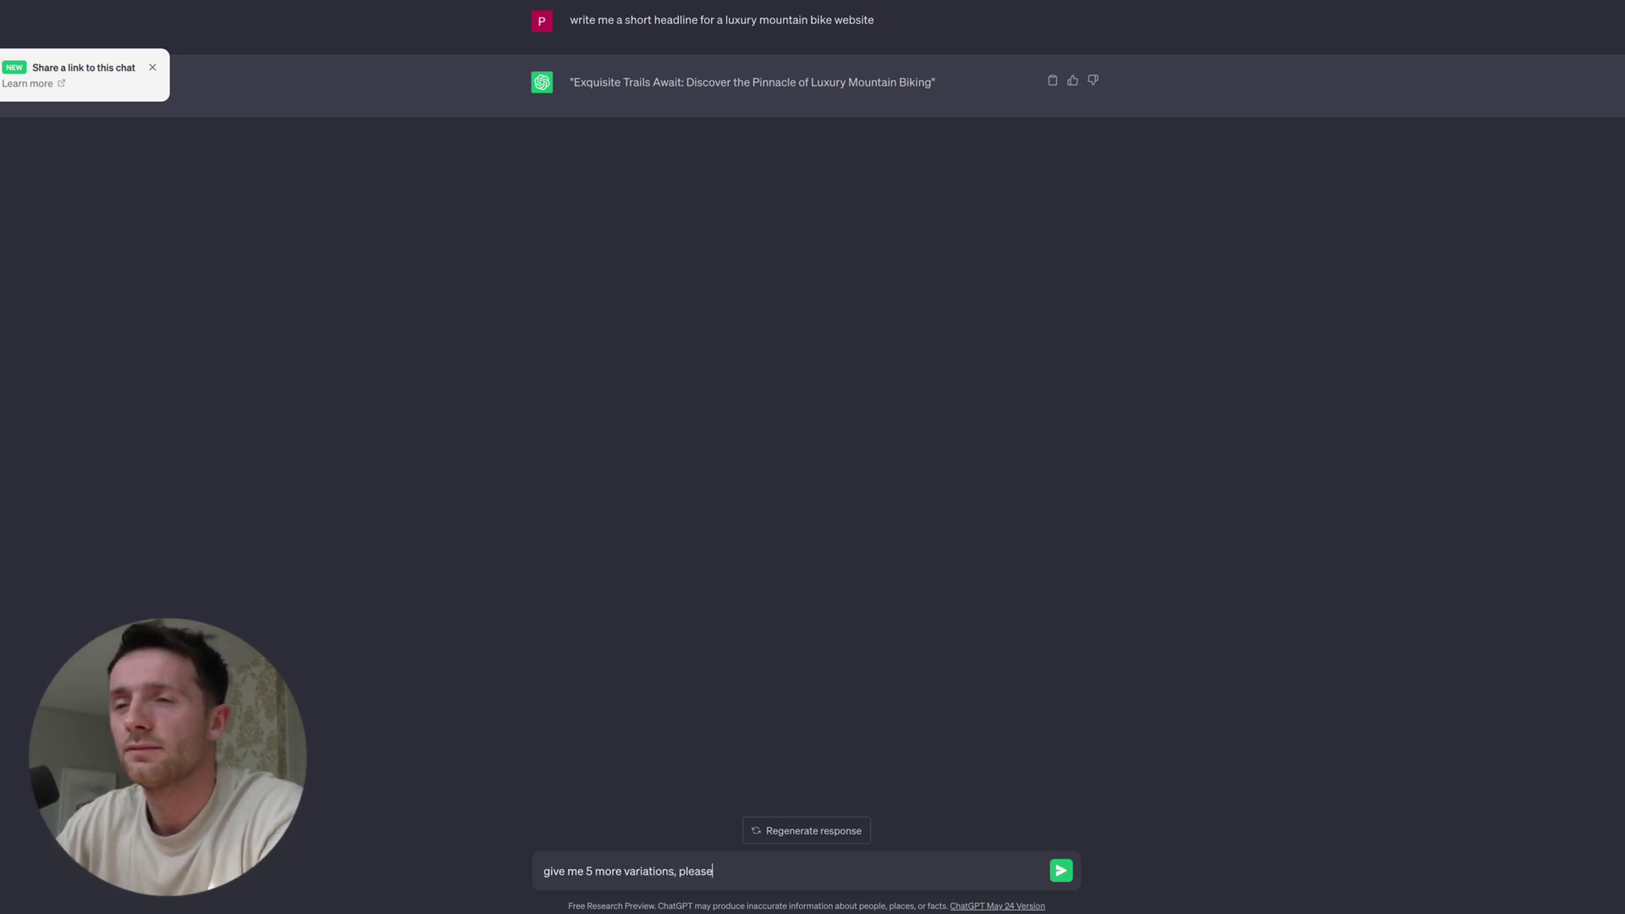
# - Request five more luxury bike headlines, select 'Elevate Your Riding Experience', and return to Figma
pyautogui.press('Return')
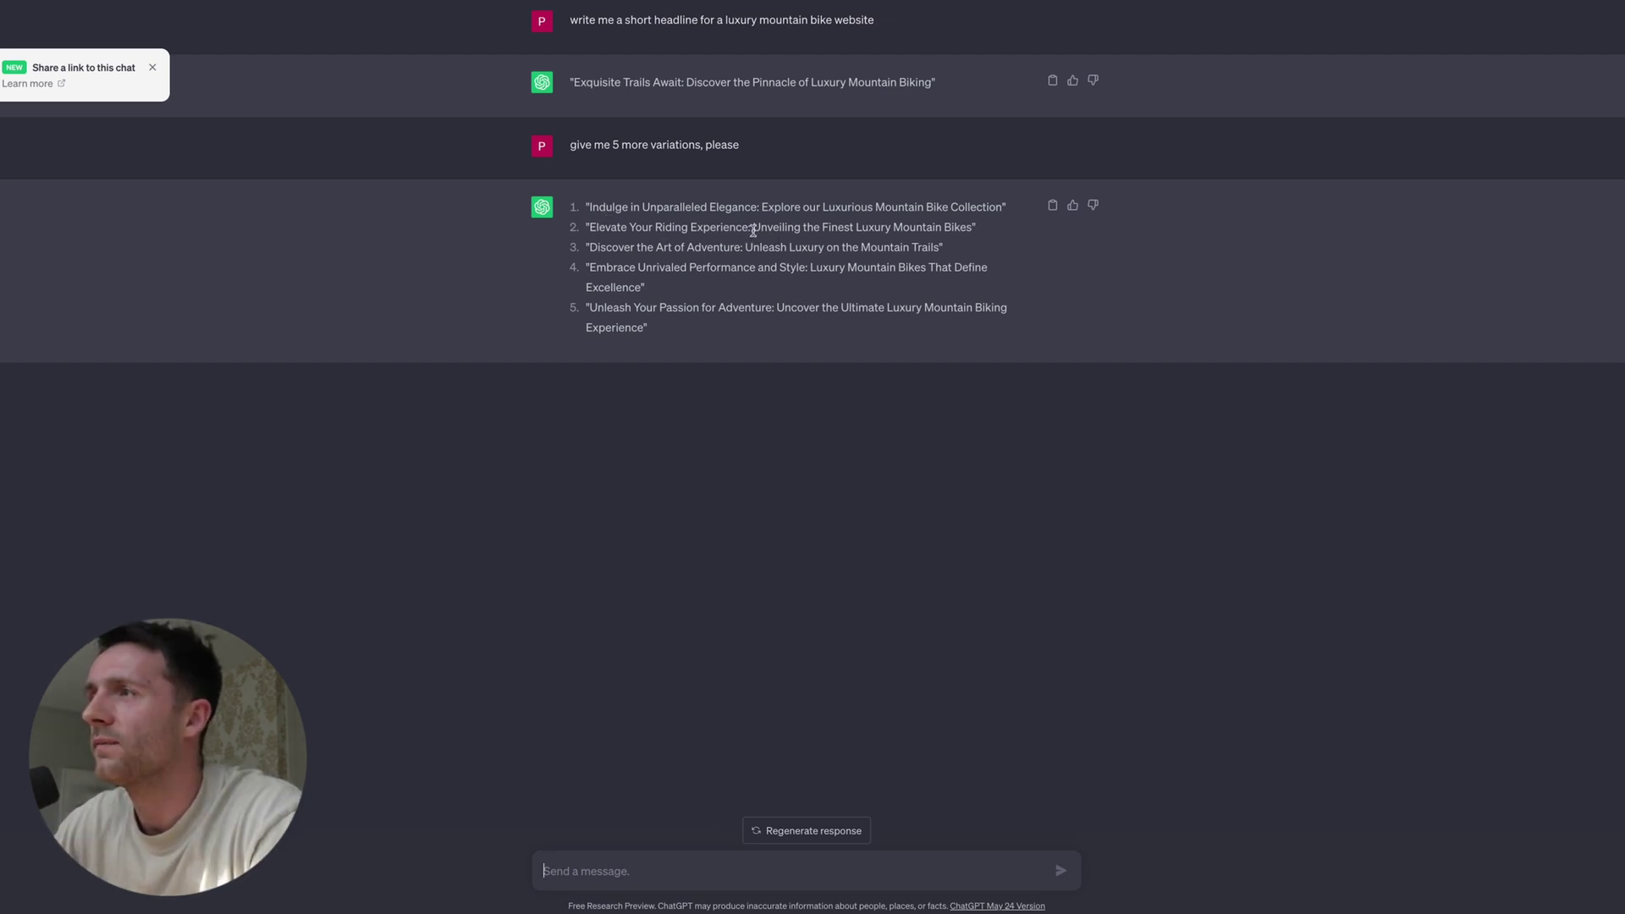
pyautogui.moveTo(753, 230); pyautogui.dragTo(592, 229)
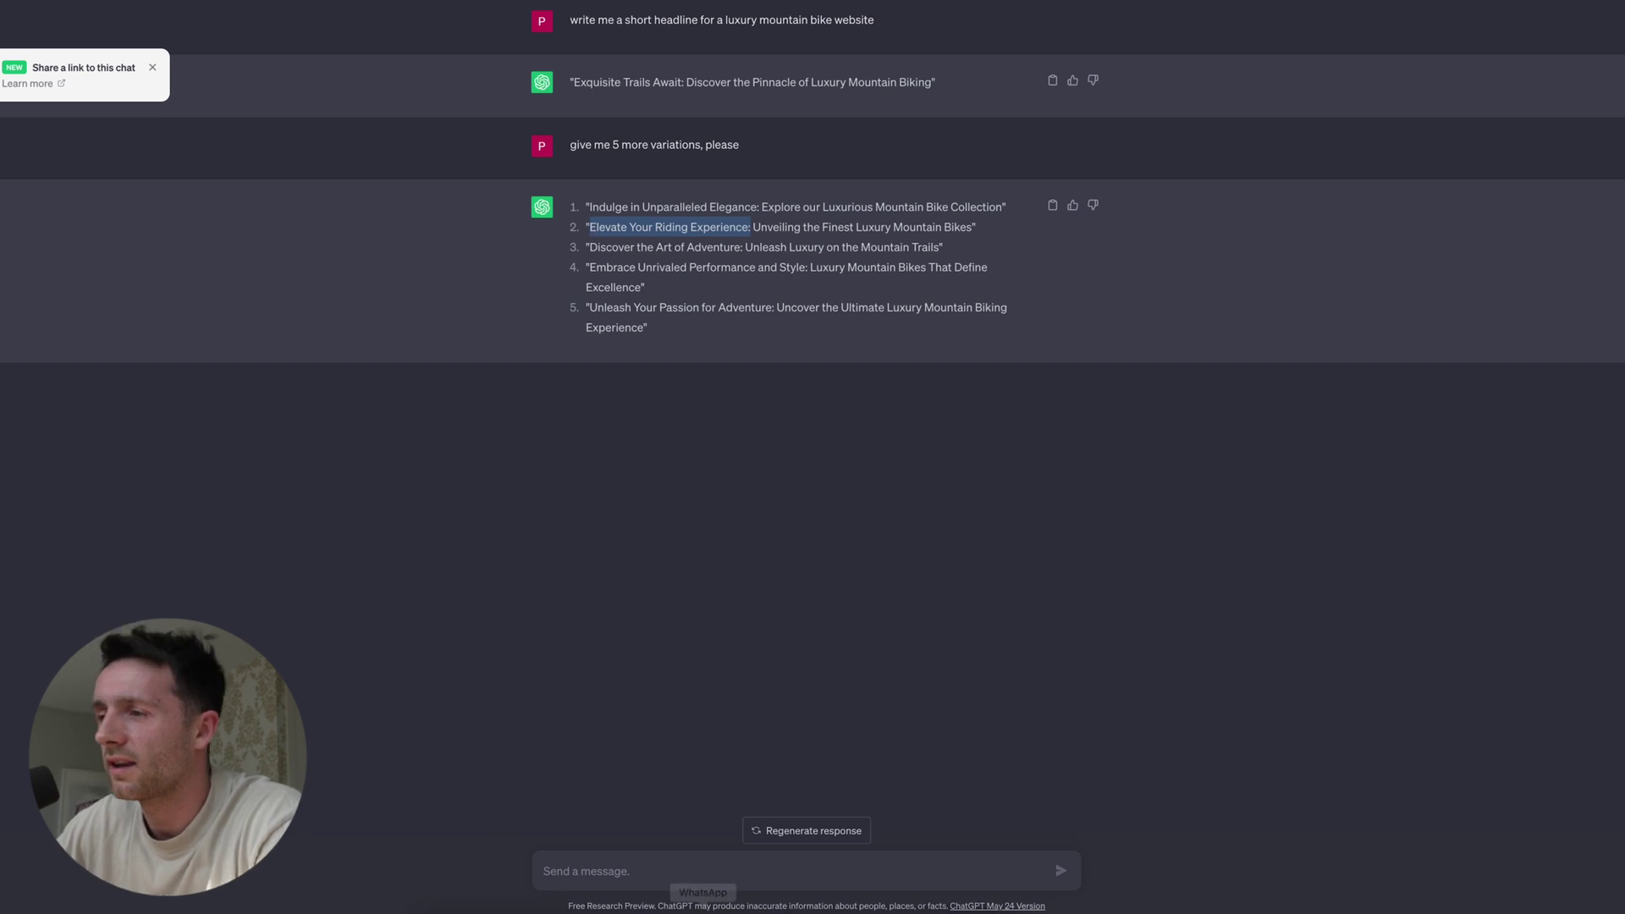
pyautogui.click(791, 888)
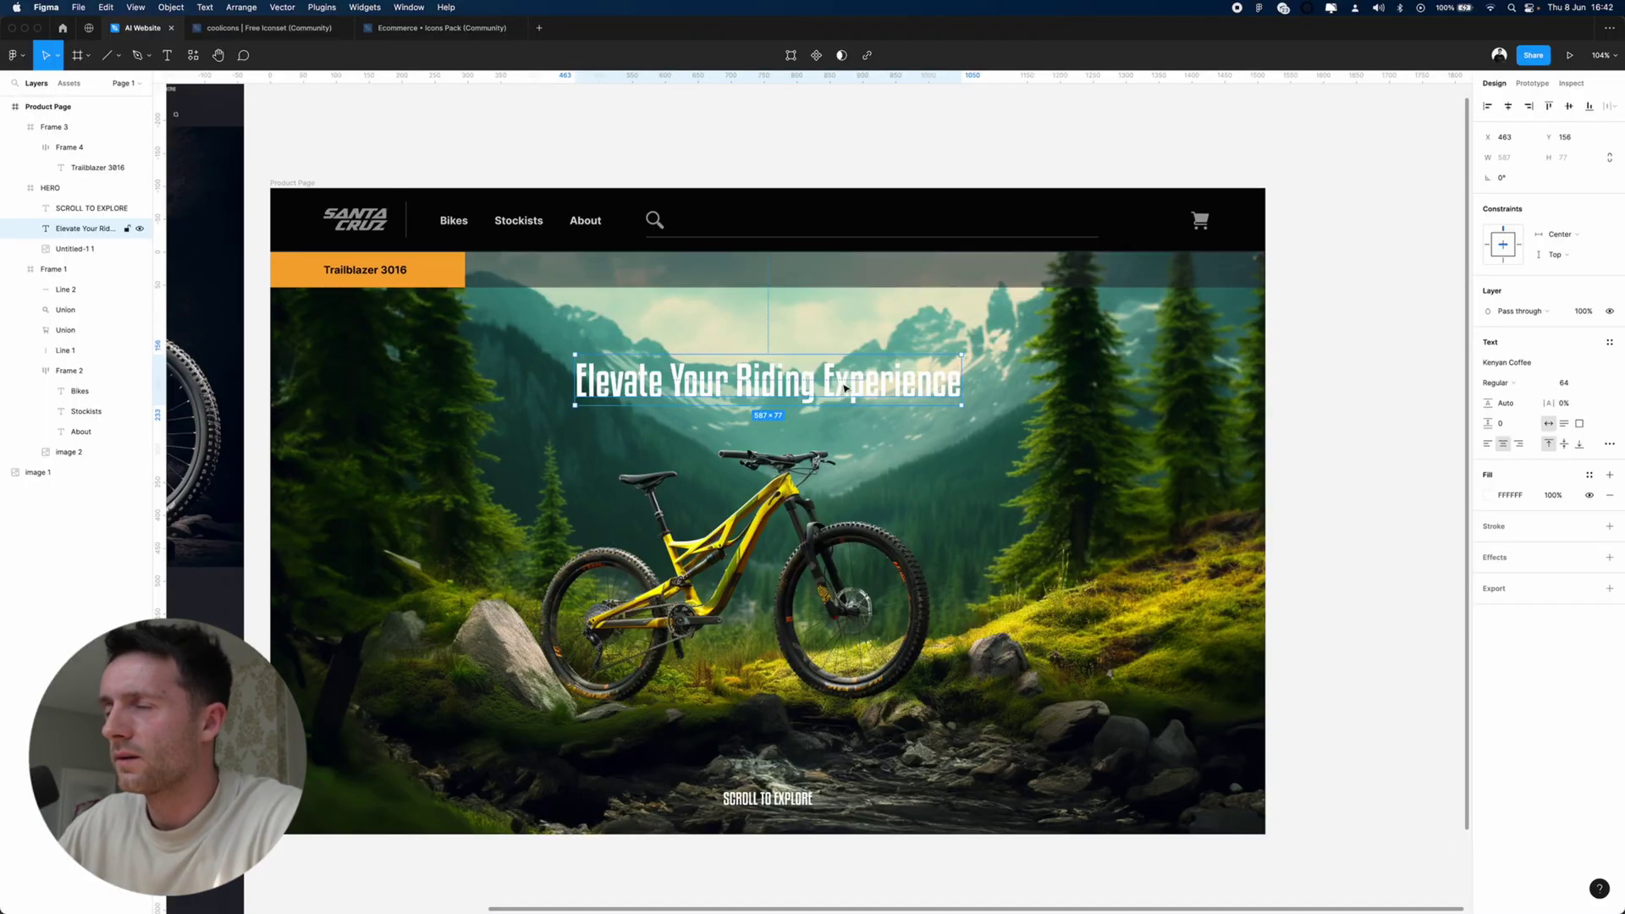
# - Select the hero image and add a black overlay fill at 40% opacity
pyautogui.press('Tab')
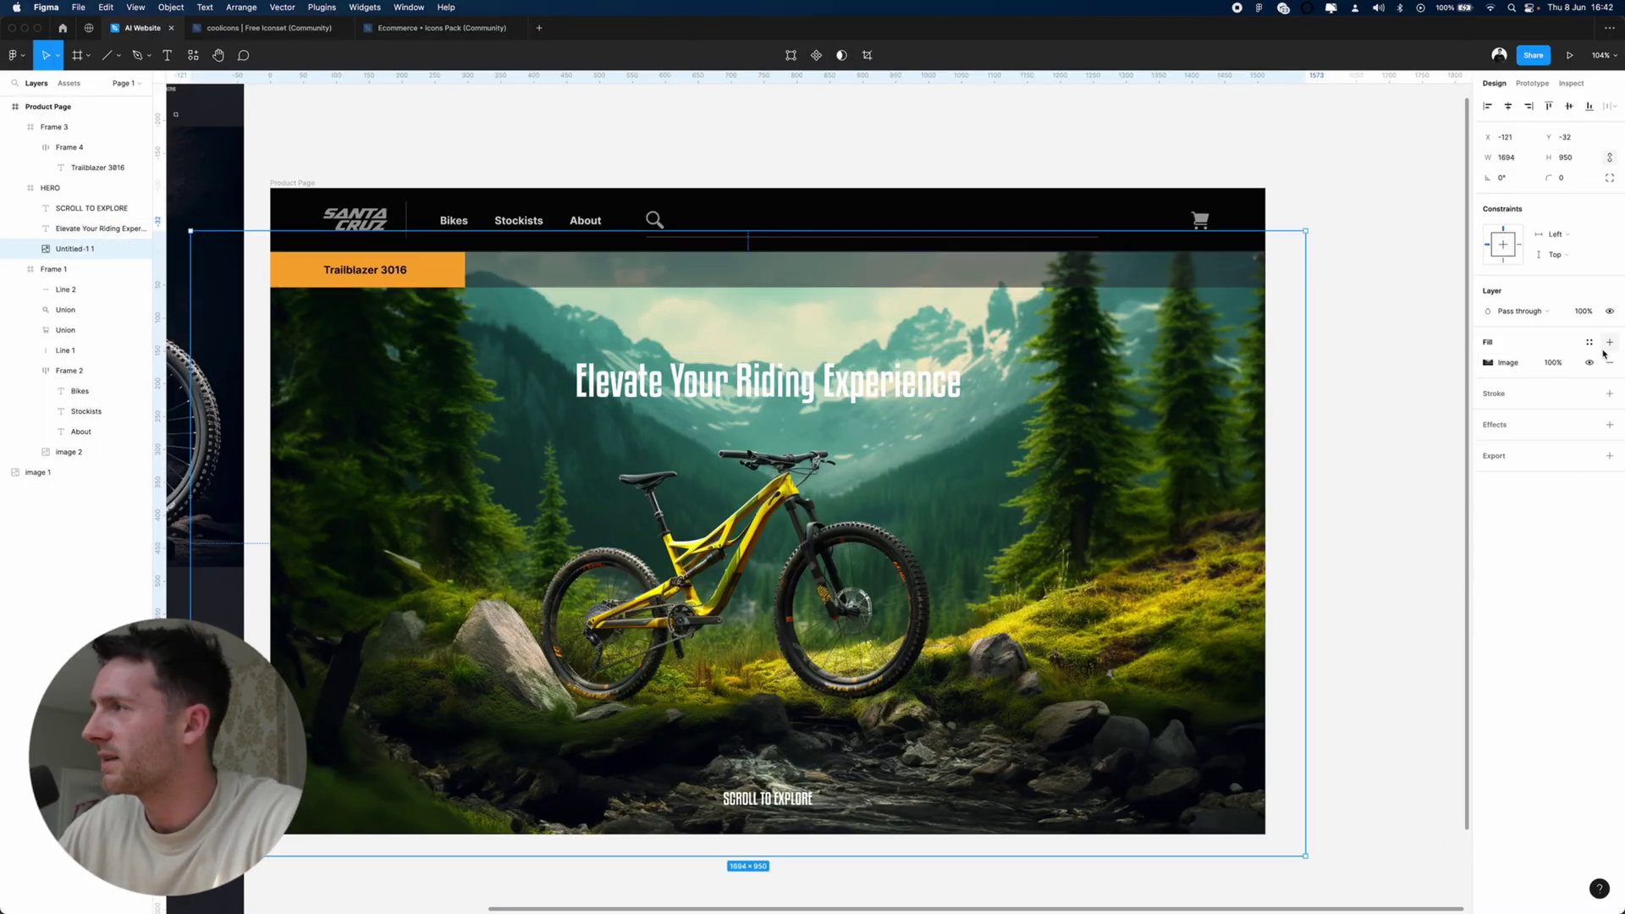
pyautogui.click(1609, 343)
pyautogui.click(1486, 362)
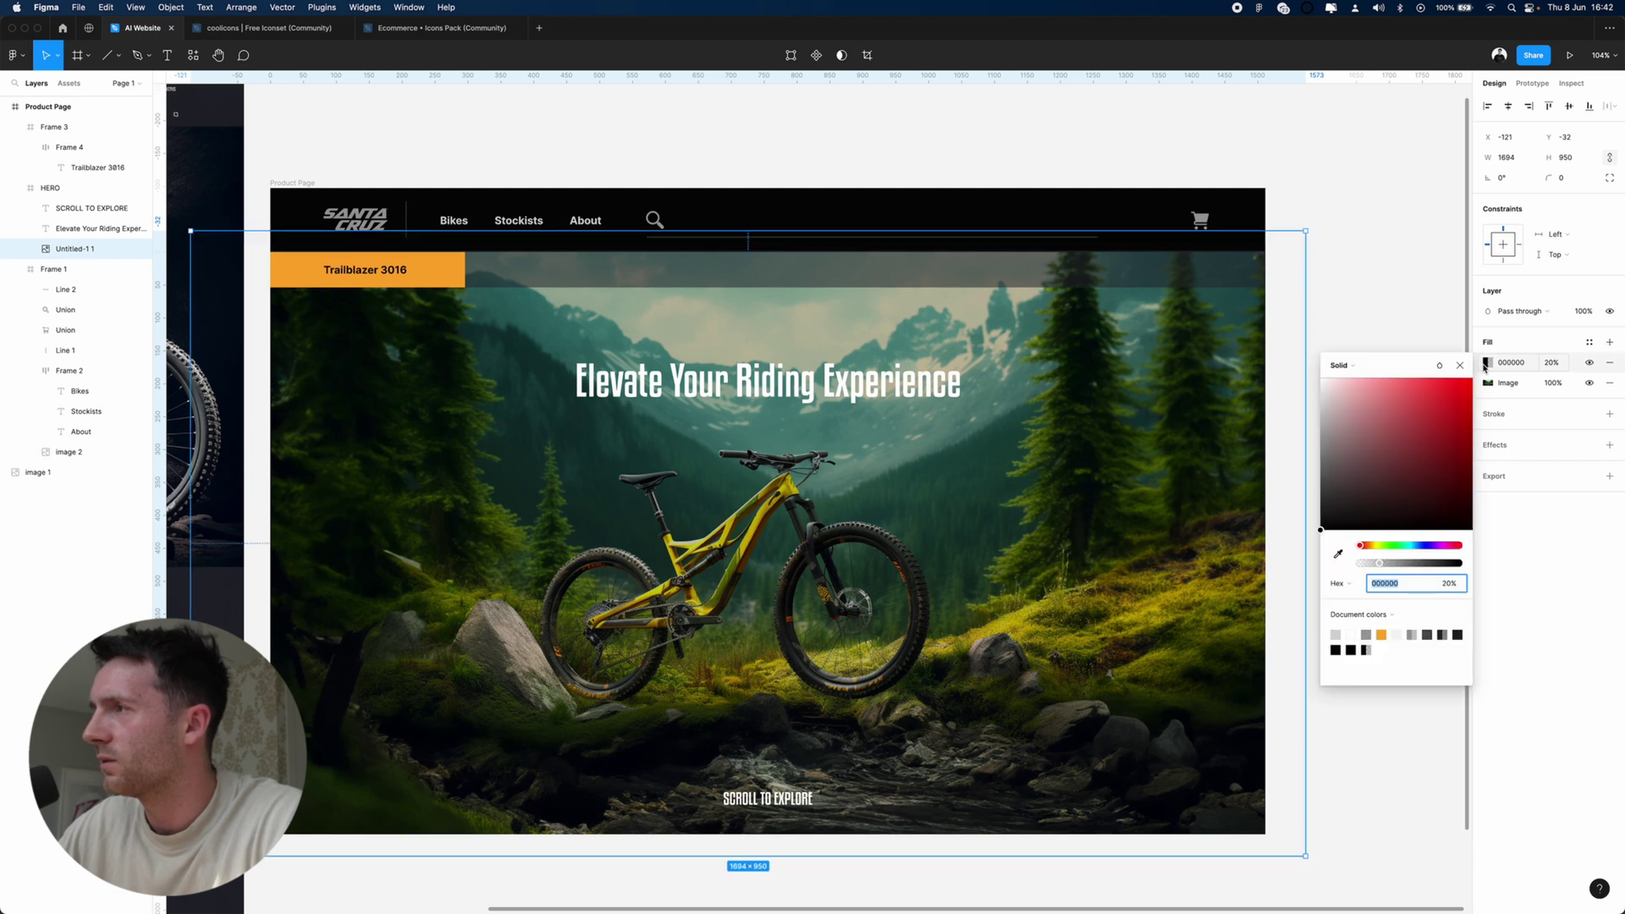
pyautogui.click(1551, 362)
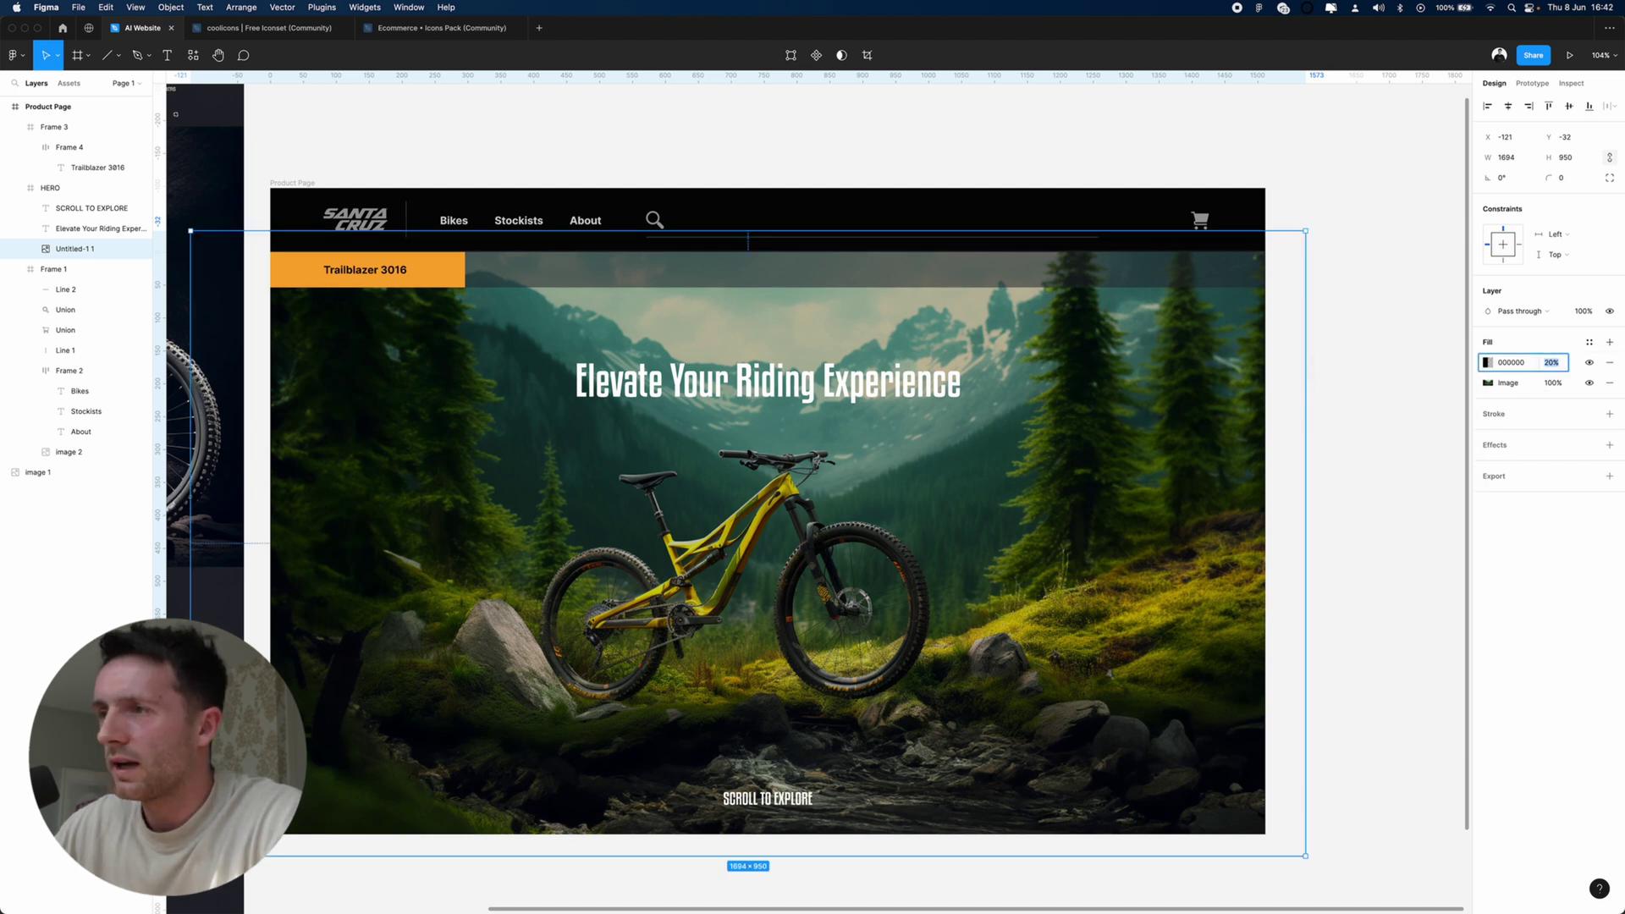
pyautogui.write('40')
pyautogui.press('Return')
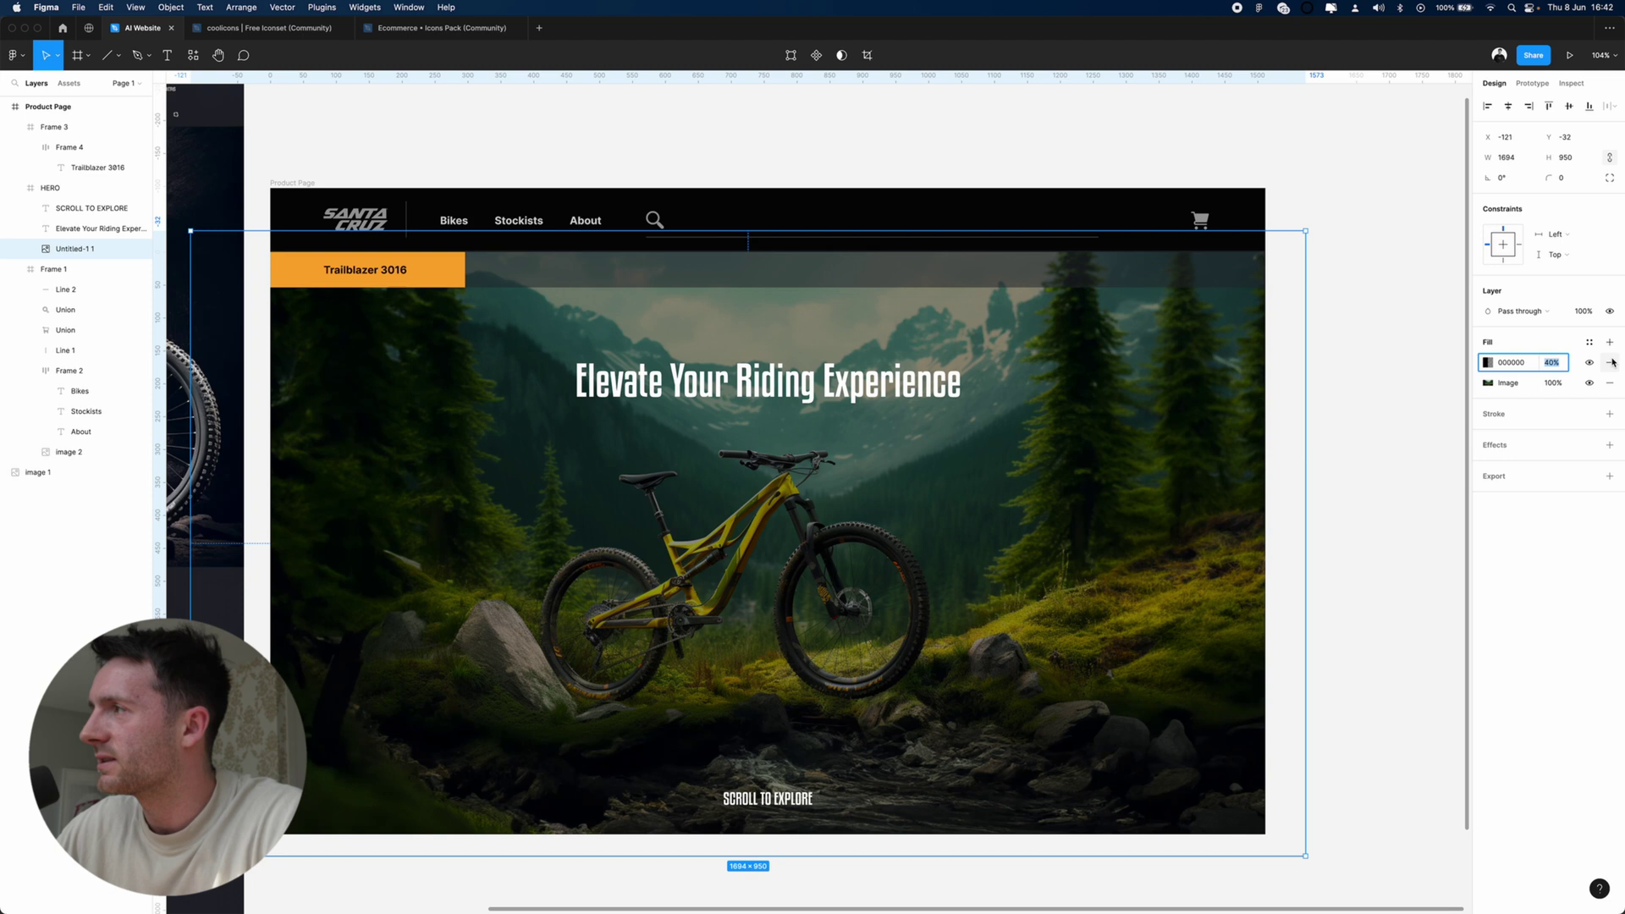
pyautogui.write('20')
# - Make the overlay a radial gradient centred low on the image, at 90% opacity
pyautogui.click(1487, 363)
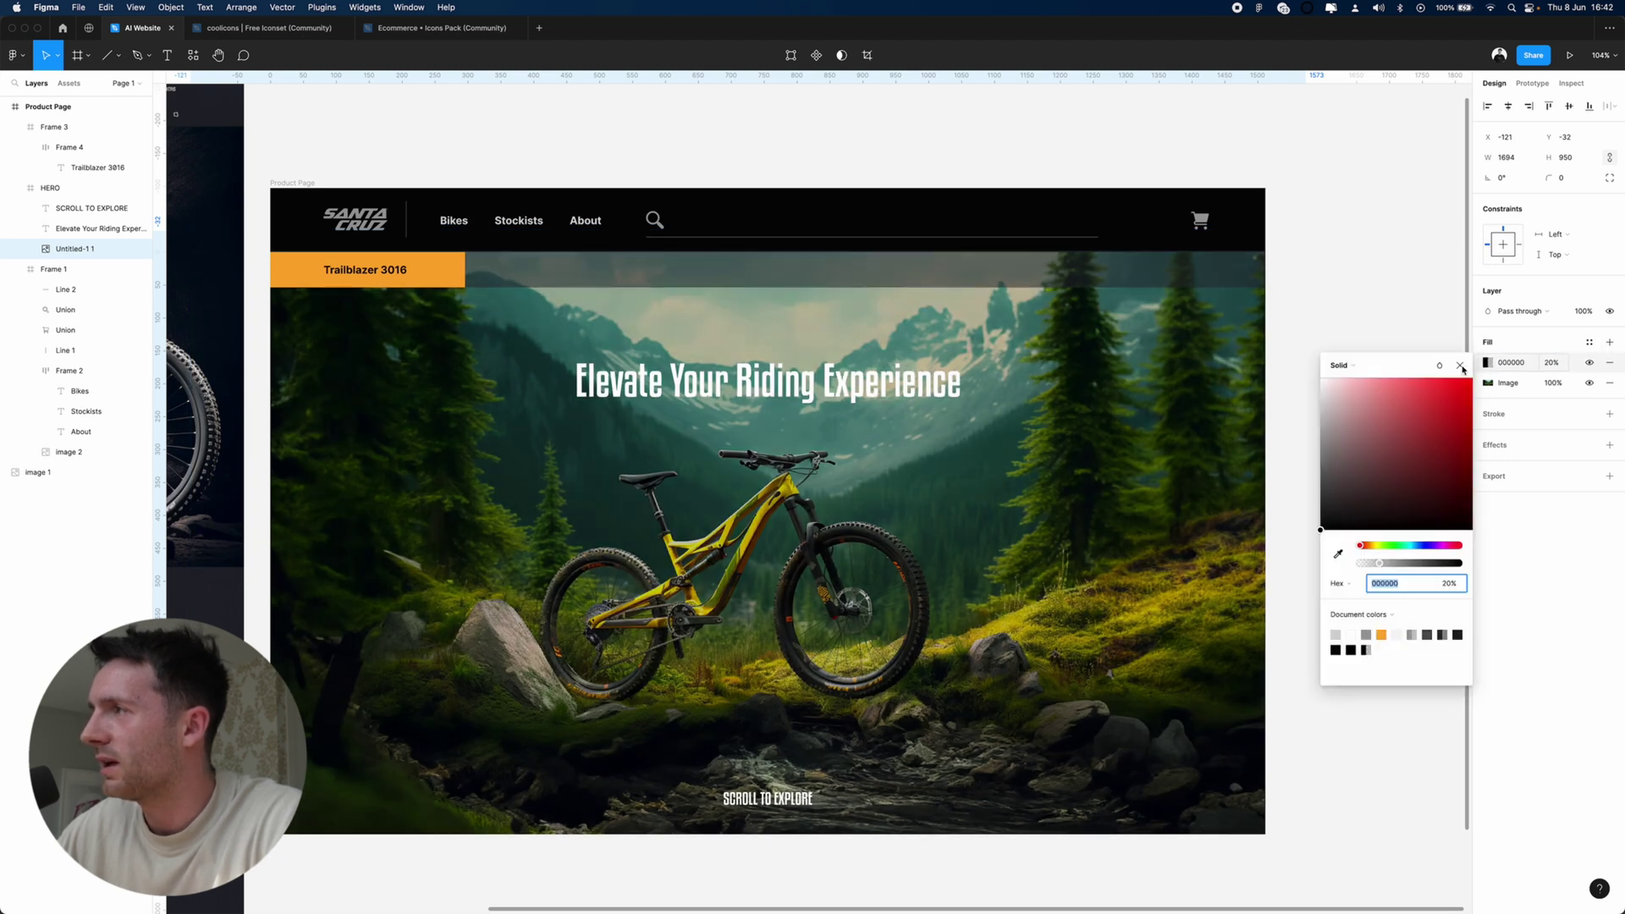
pyautogui.click(1338, 365)
pyautogui.click(1357, 396)
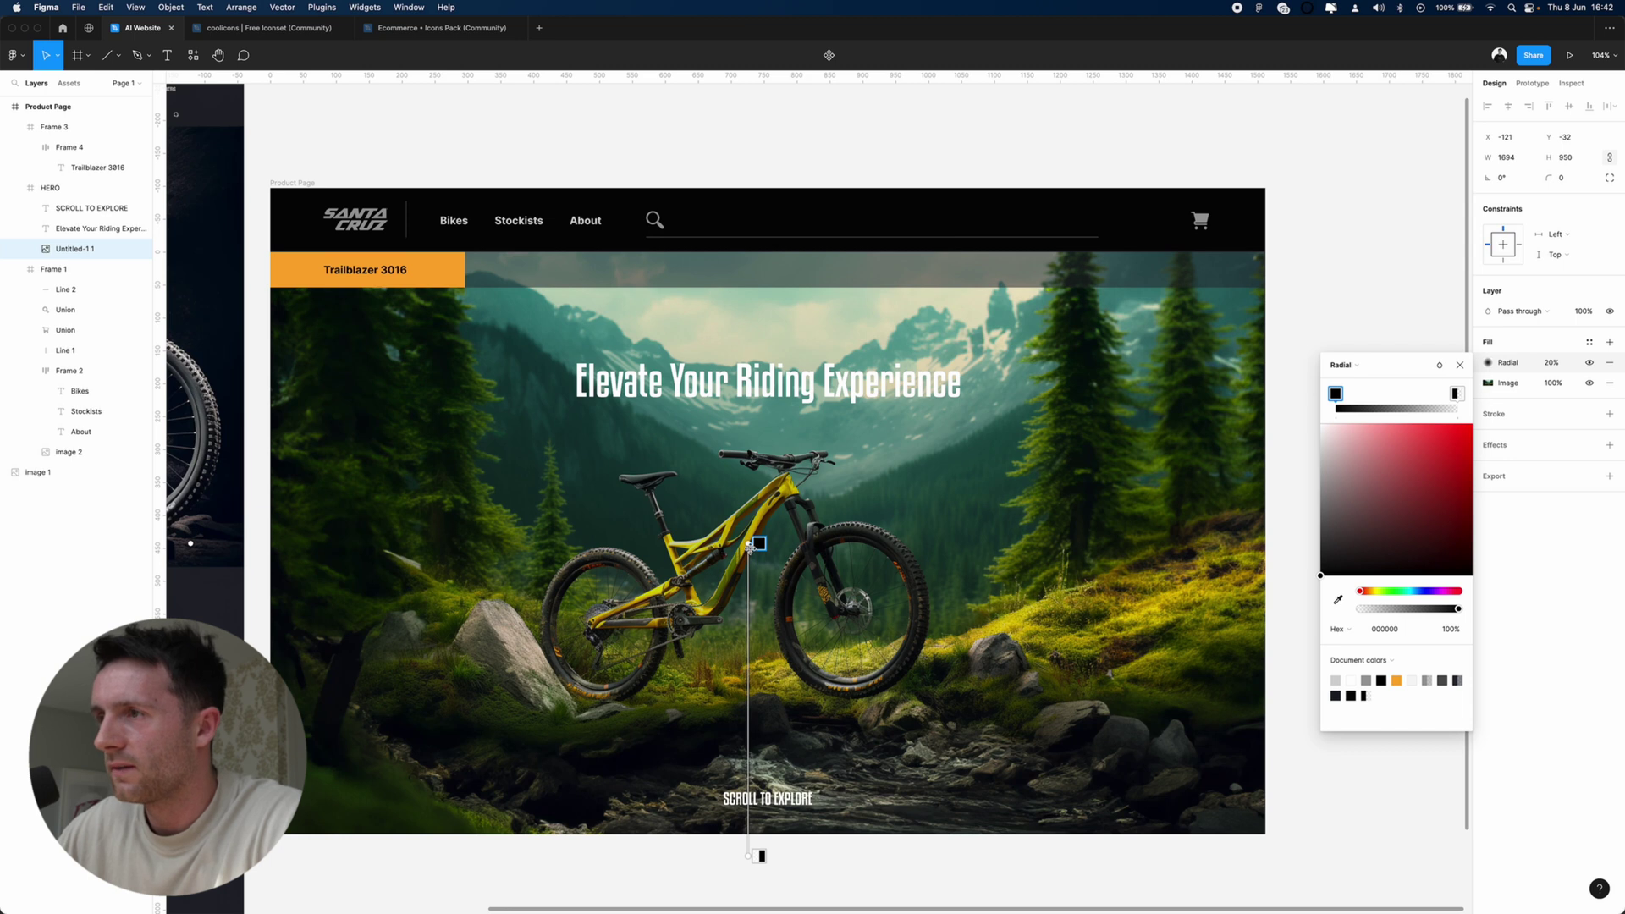
pyautogui.moveTo(750, 547); pyautogui.dragTo(736, 750)
pyautogui.click(1551, 362)
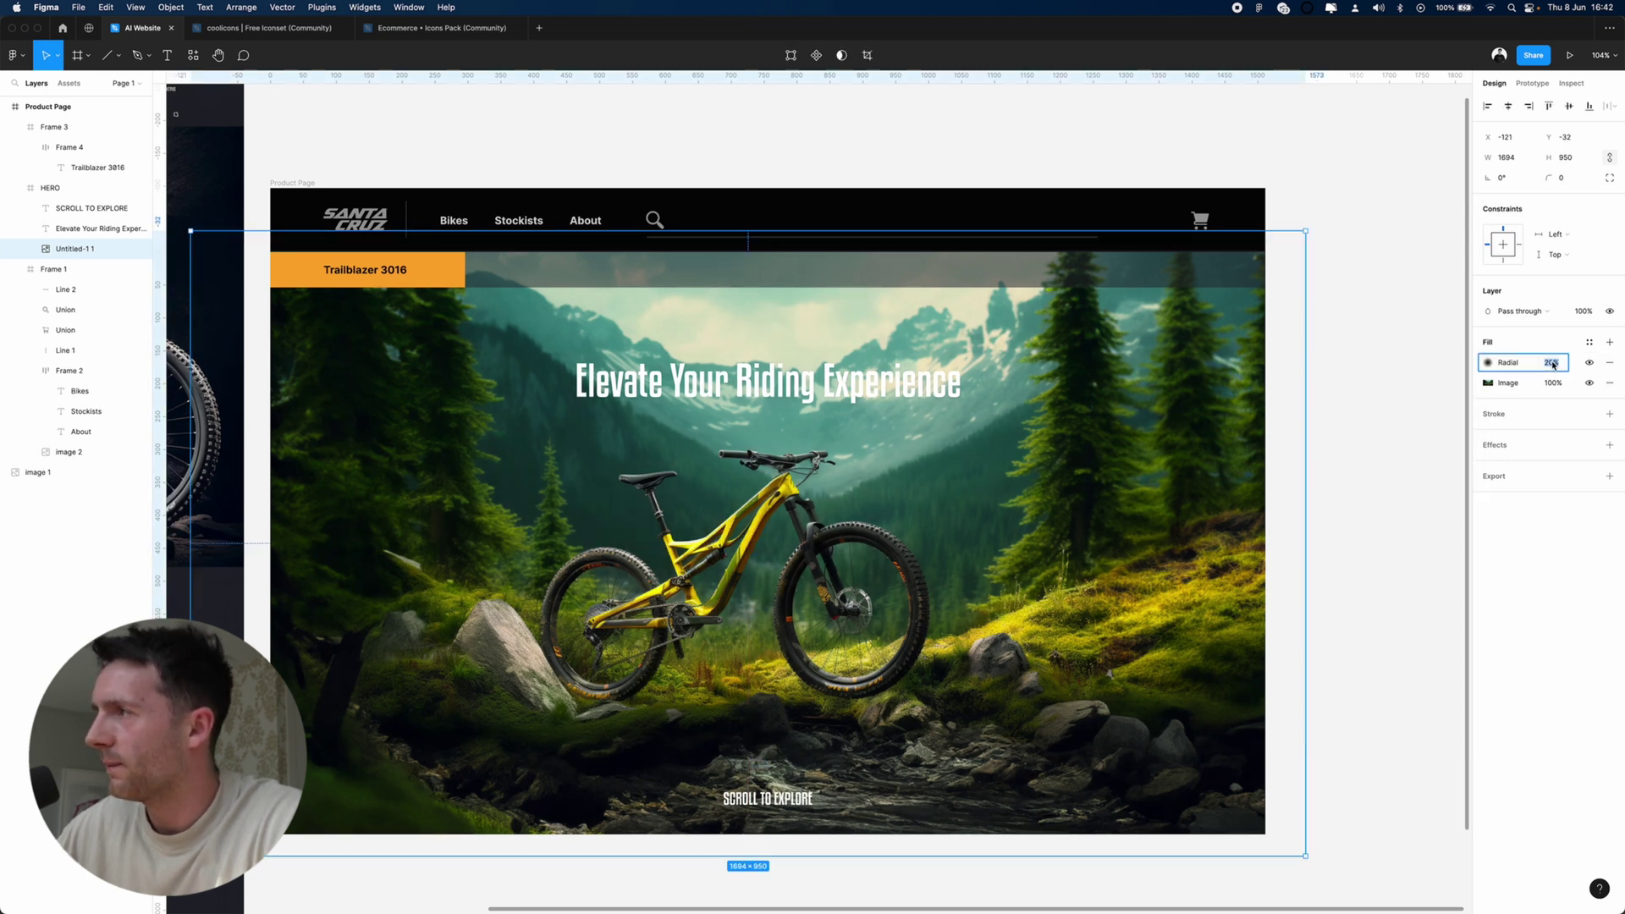
pyautogui.write('90')
pyautogui.press('Return')
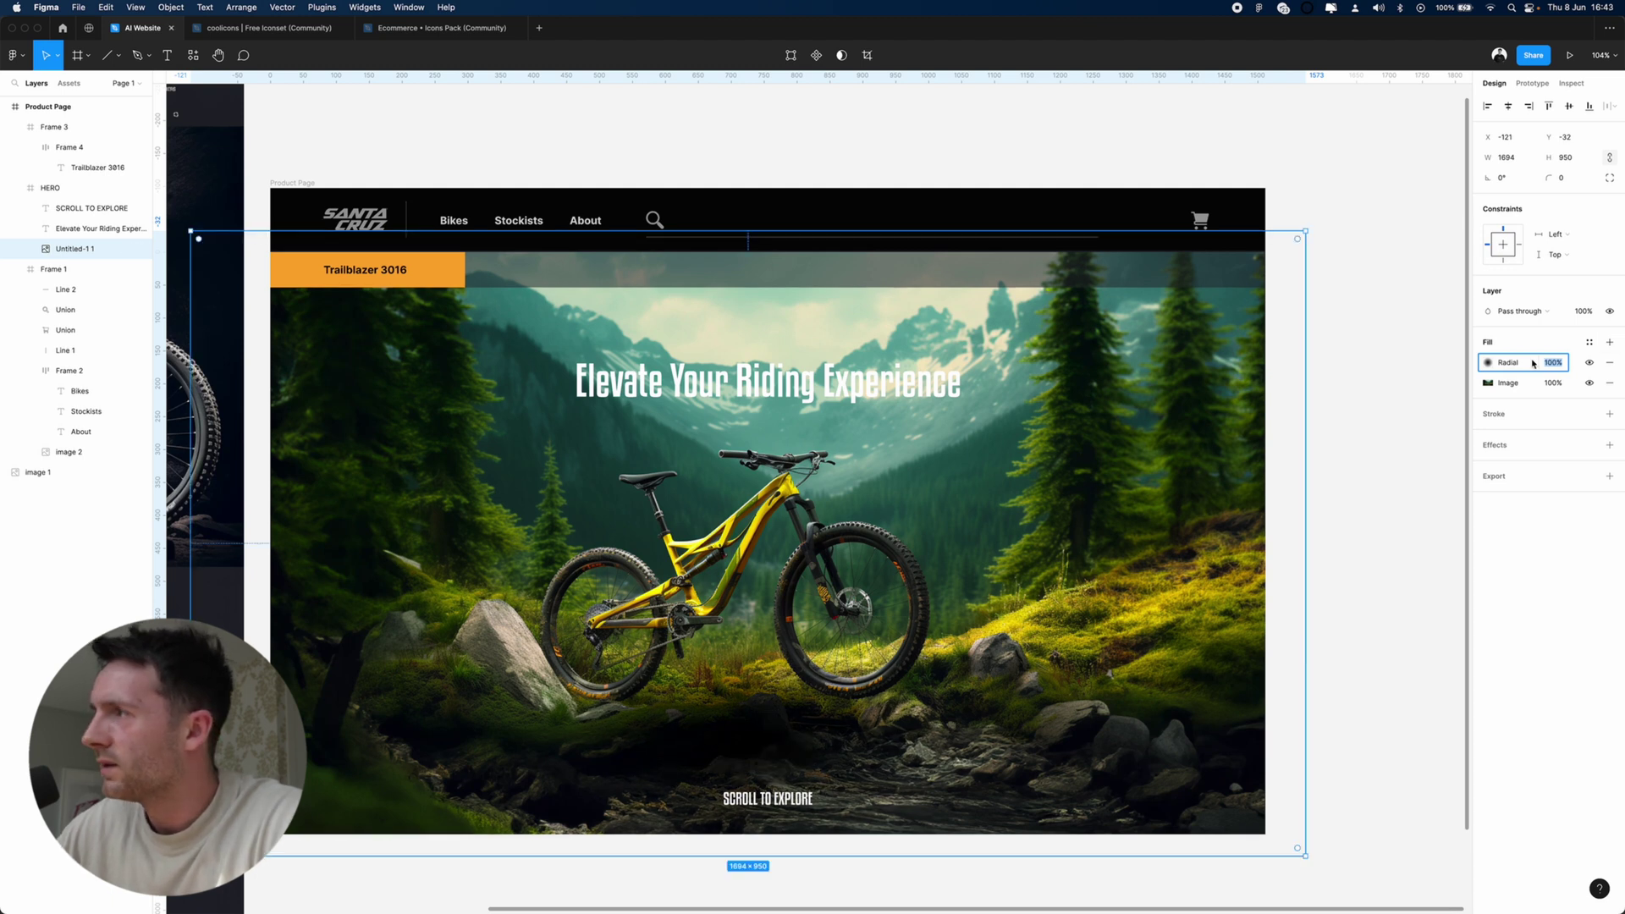
pyautogui.click(1488, 364)
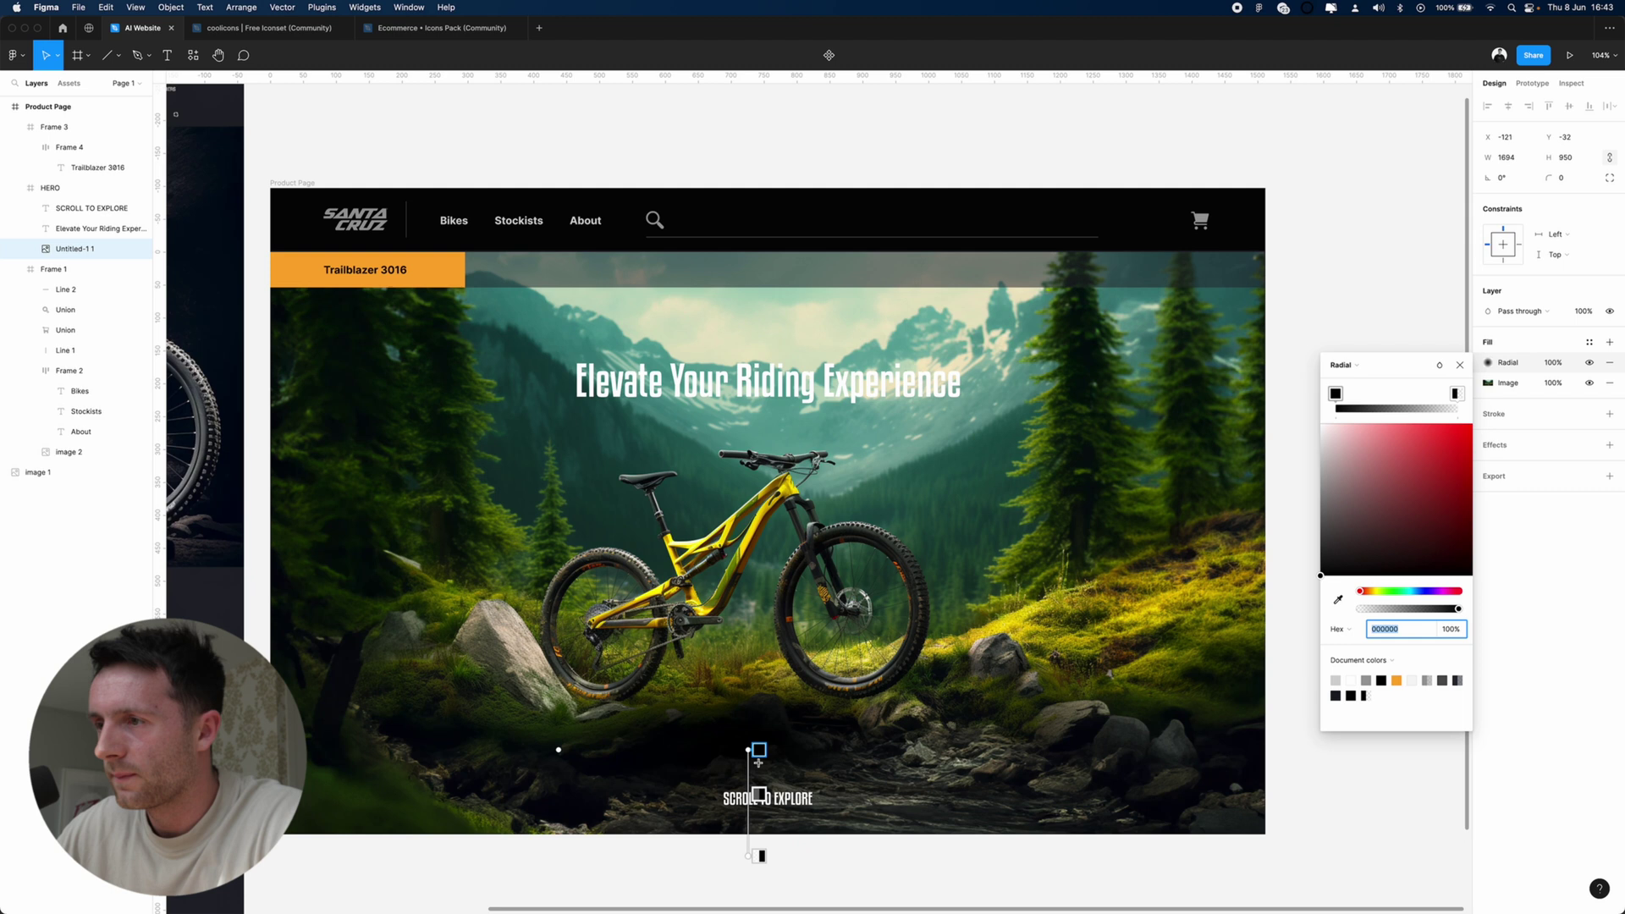
pyautogui.moveTo(748, 750); pyautogui.dragTo(748, 775)
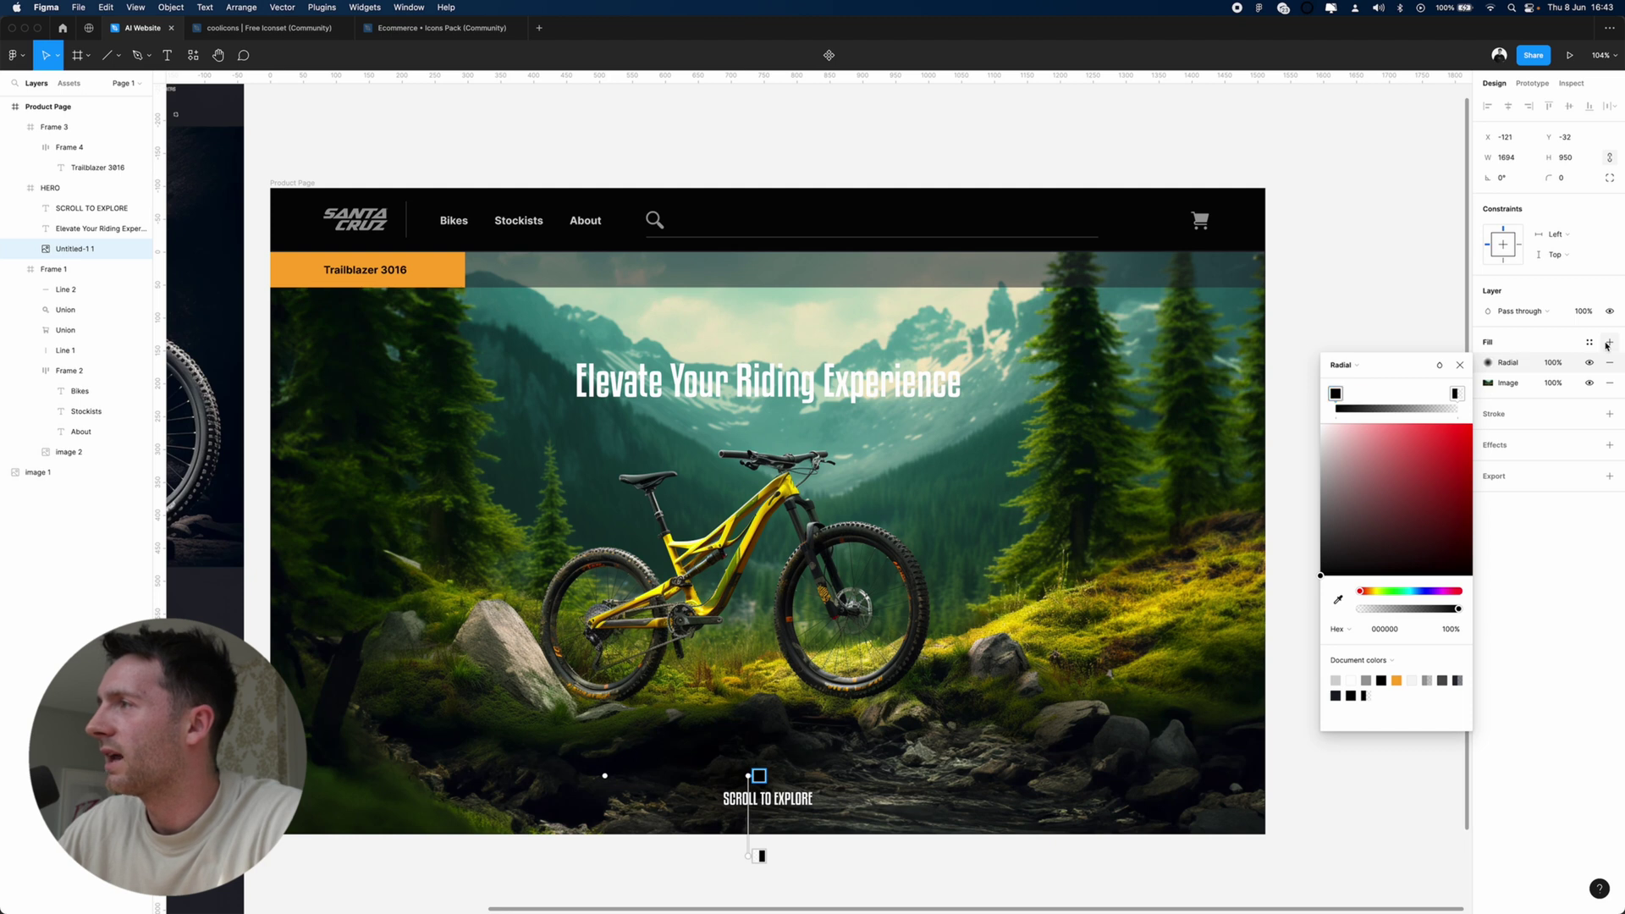
# - Add a second black fill above the radial one and make it a linear gradient
pyautogui.click(1608, 341)
pyautogui.click(1488, 363)
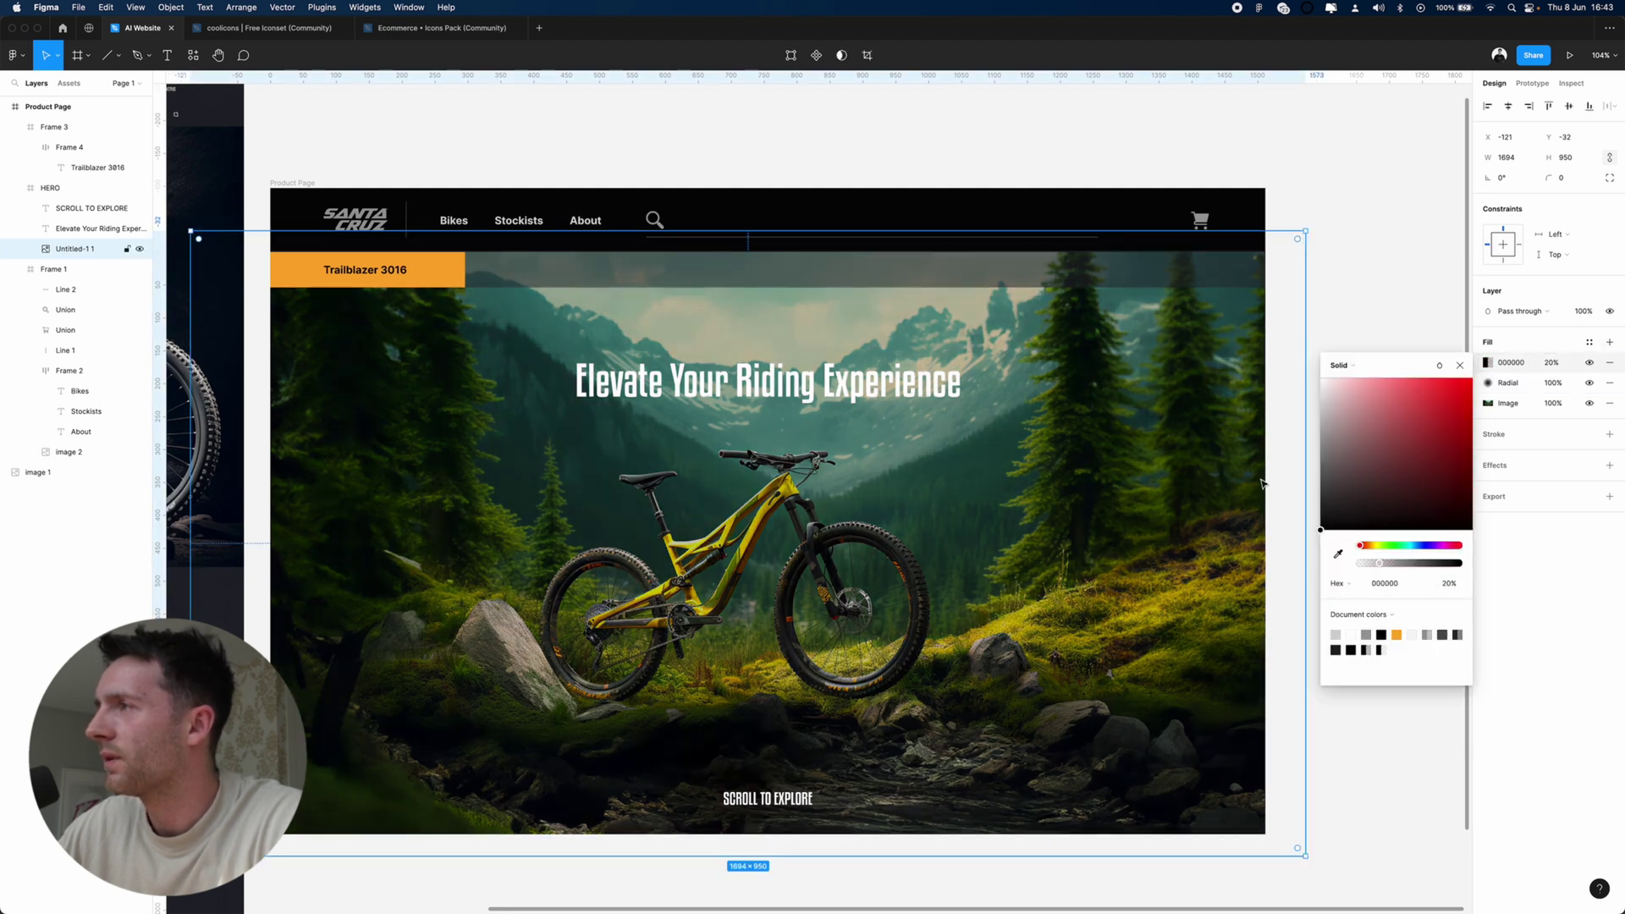
pyautogui.click(1348, 368)
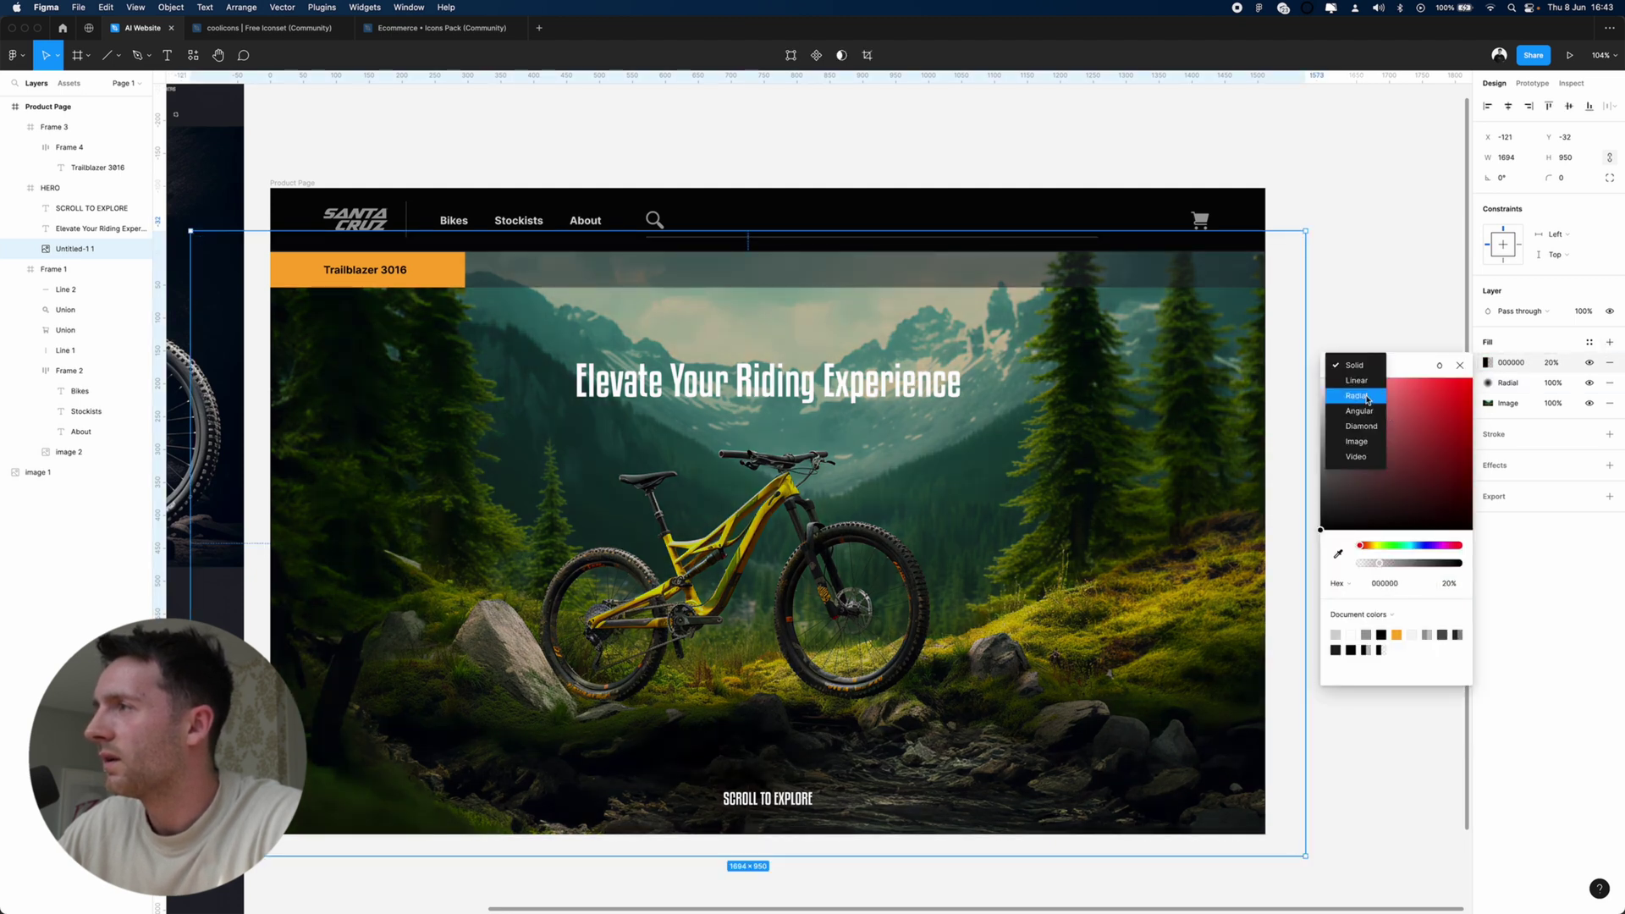
pyautogui.click(1371, 385)
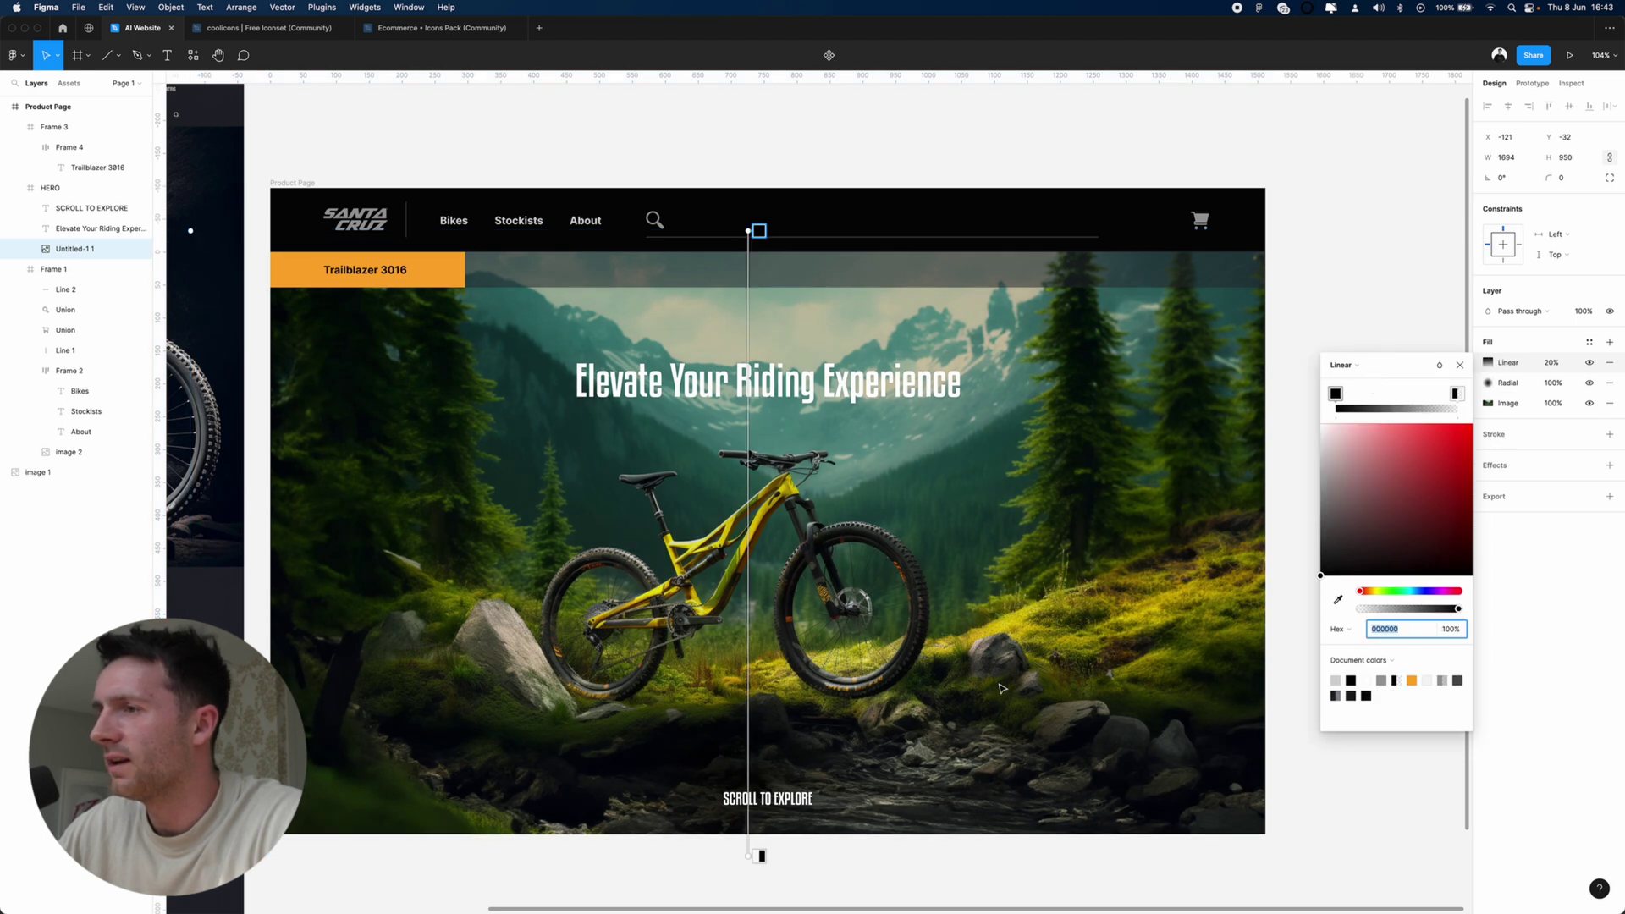
# - Recolour the headline with the Trailblazer tag's colour using the eyedropper
pyautogui.click(767, 385)
pyautogui.click(1488, 495)
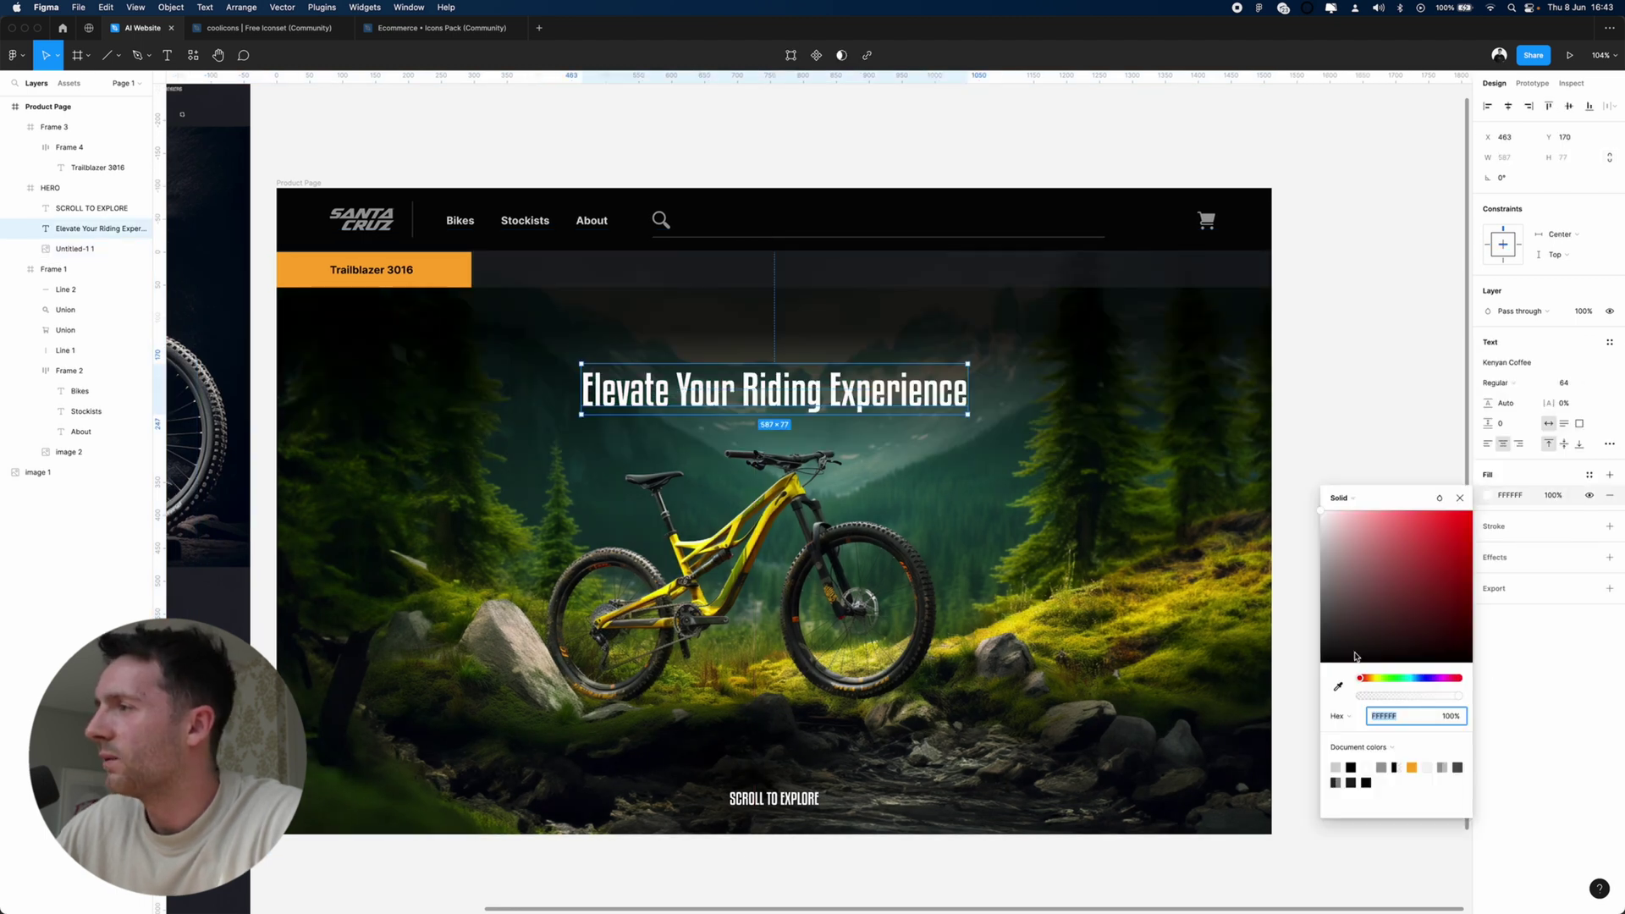
pyautogui.click(1338, 686)
pyautogui.click(1410, 132)
pyautogui.click(811, 124)
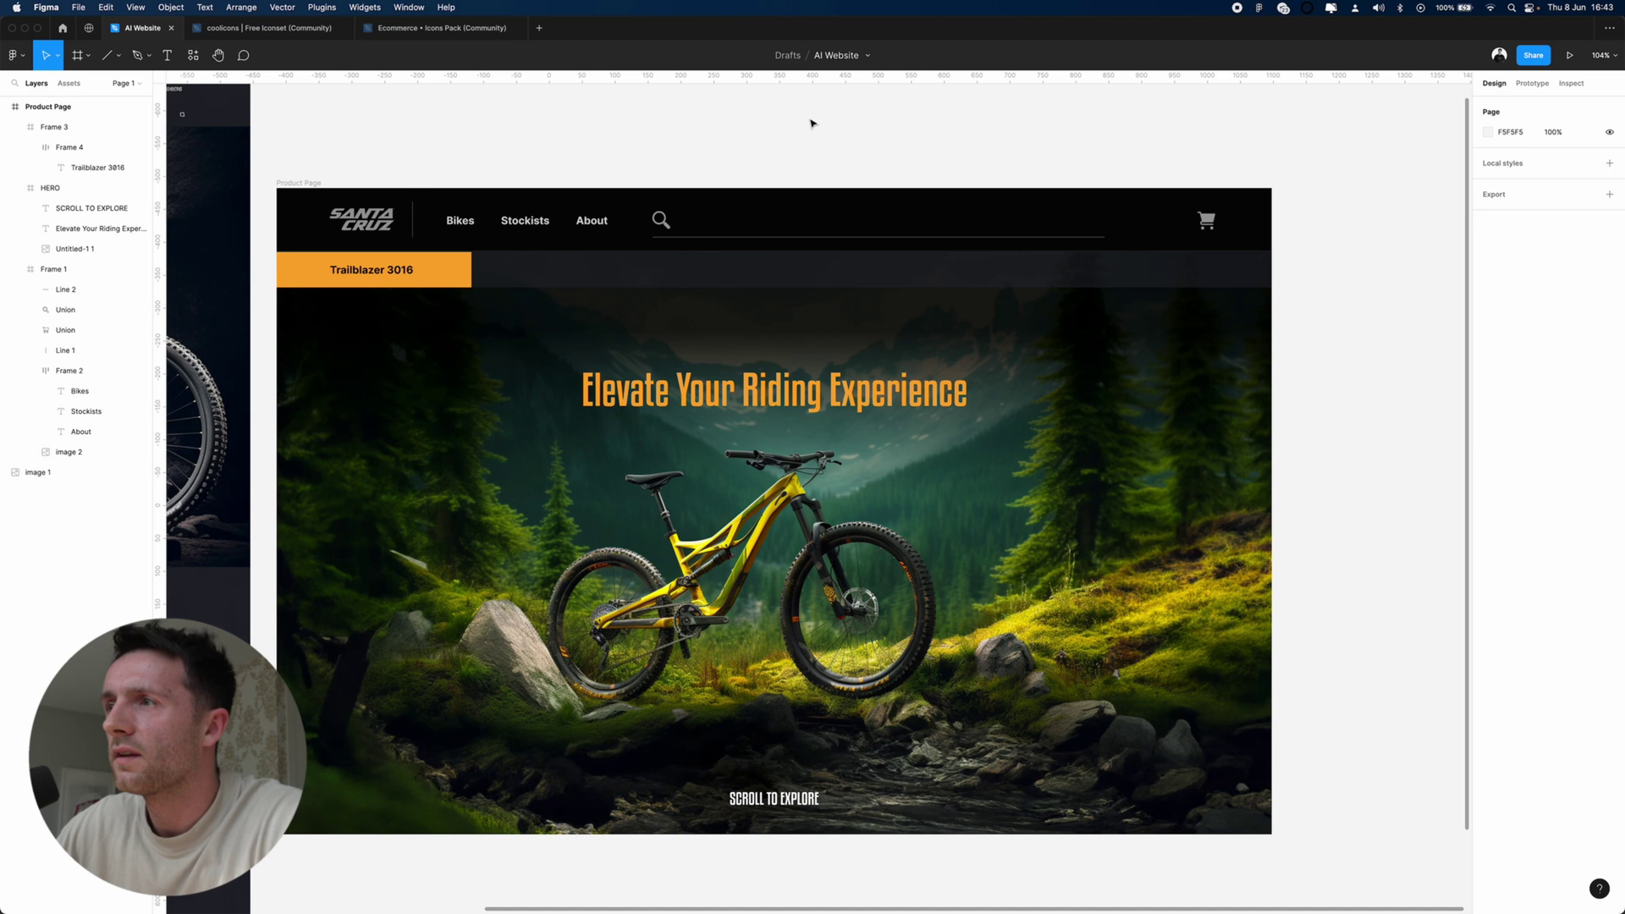
# - Select the SCROLL TO EXPLORE text, then copy the Midjourney bike image
pyautogui.hscroll(-3, 811, 125)
pyautogui.hscroll(4, 811, 125)
pyautogui.hscroll(-3, 811, 125)
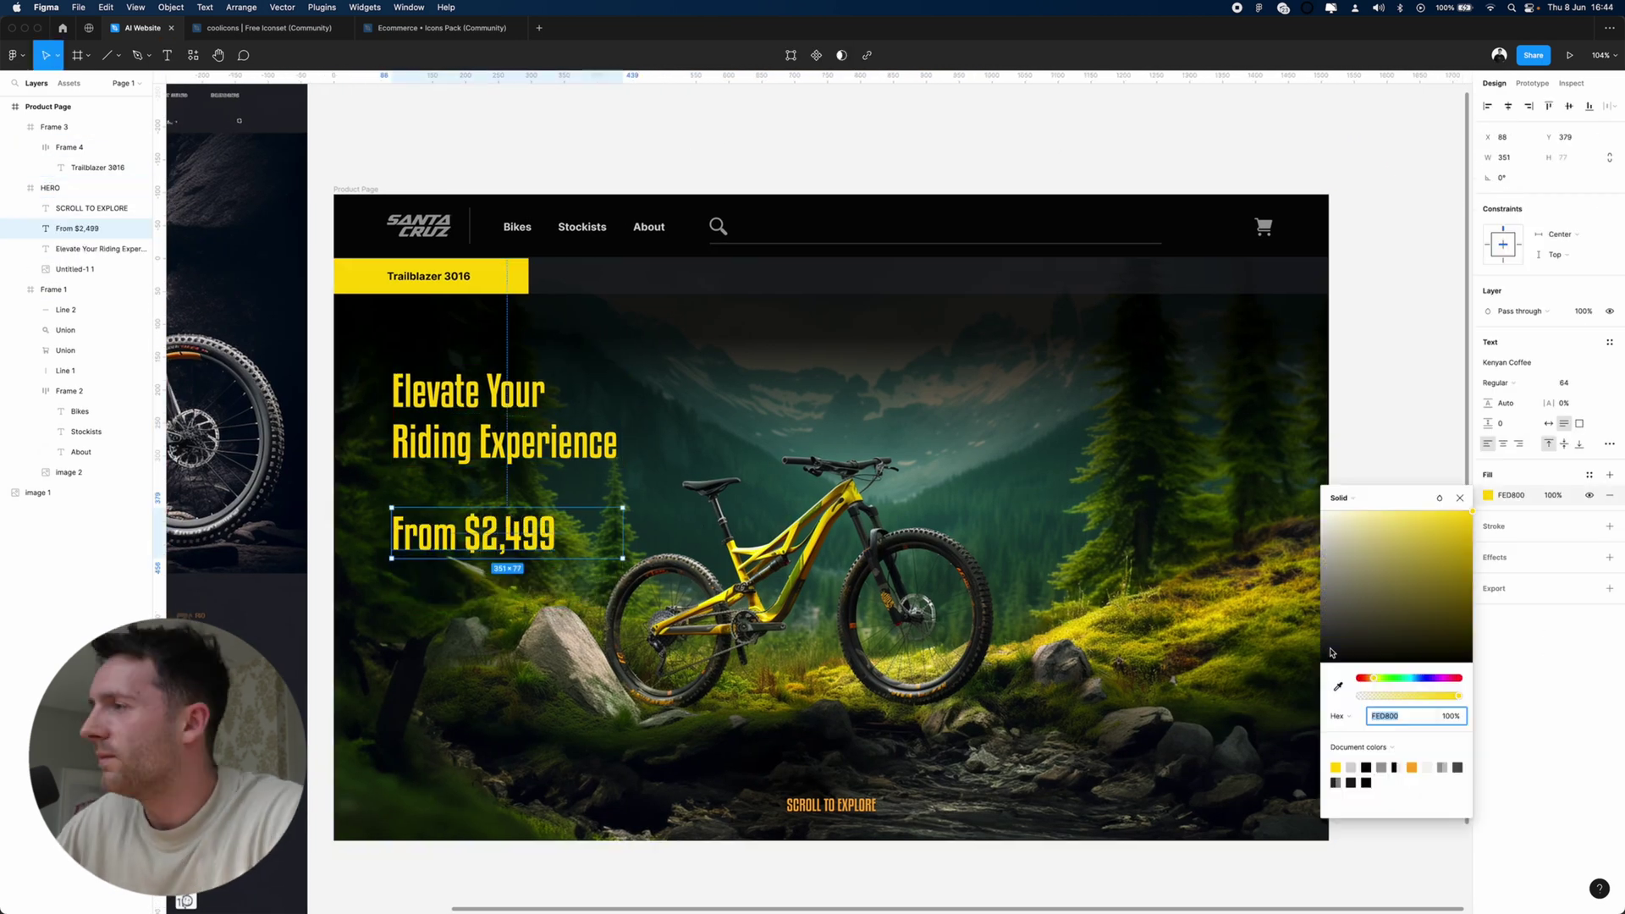
pyautogui.press('Escape')
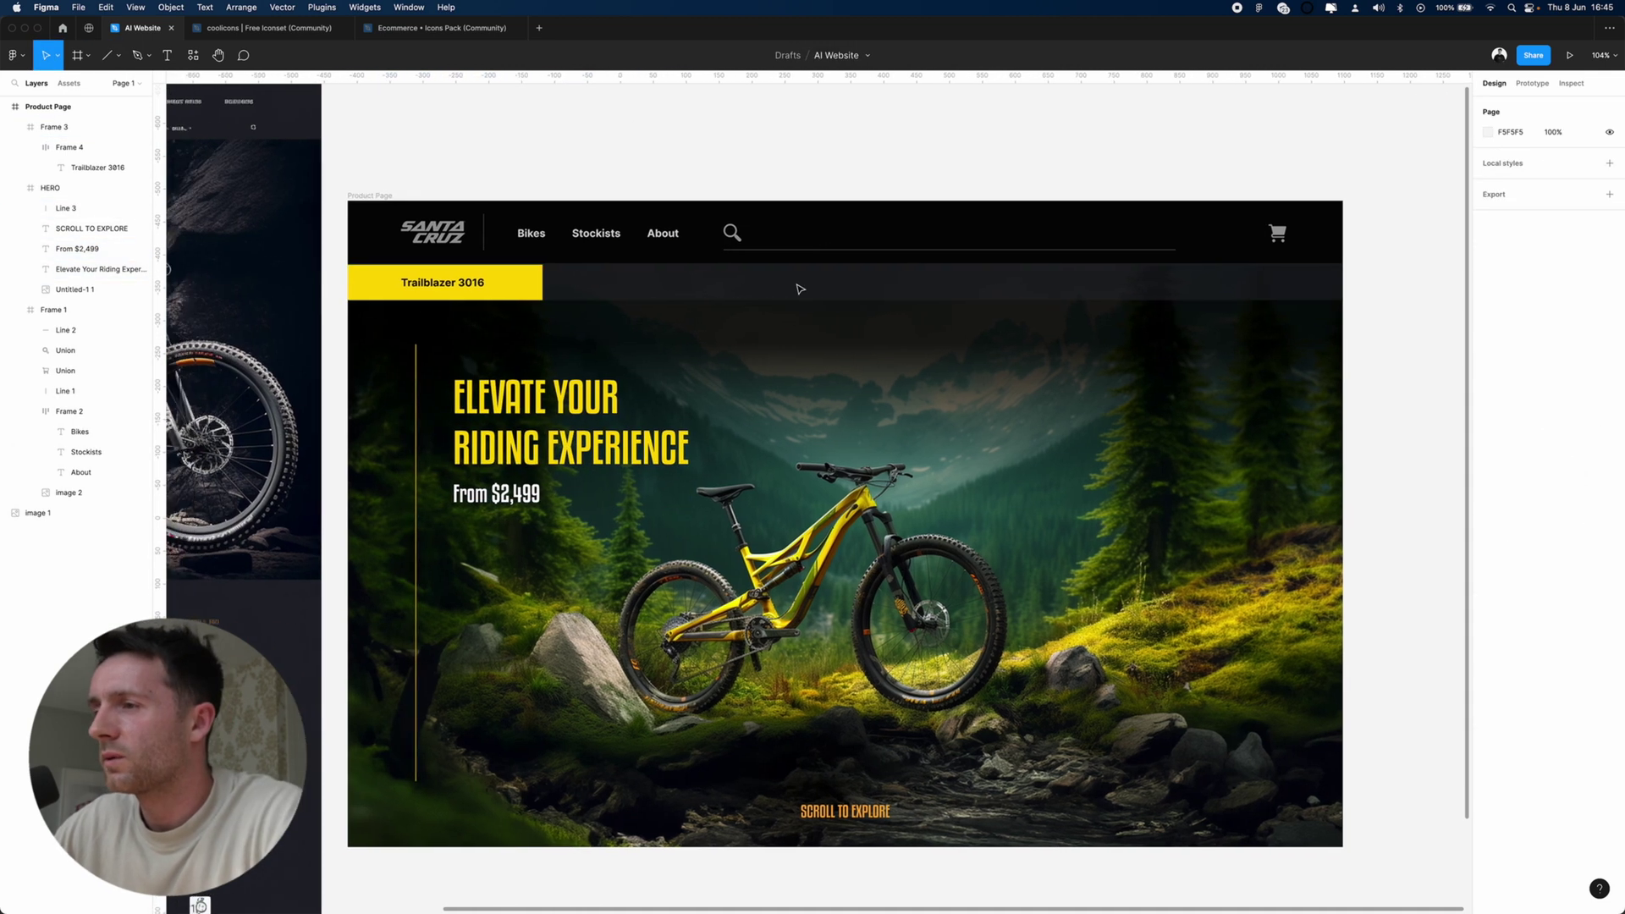
pyautogui.click(825, 814)
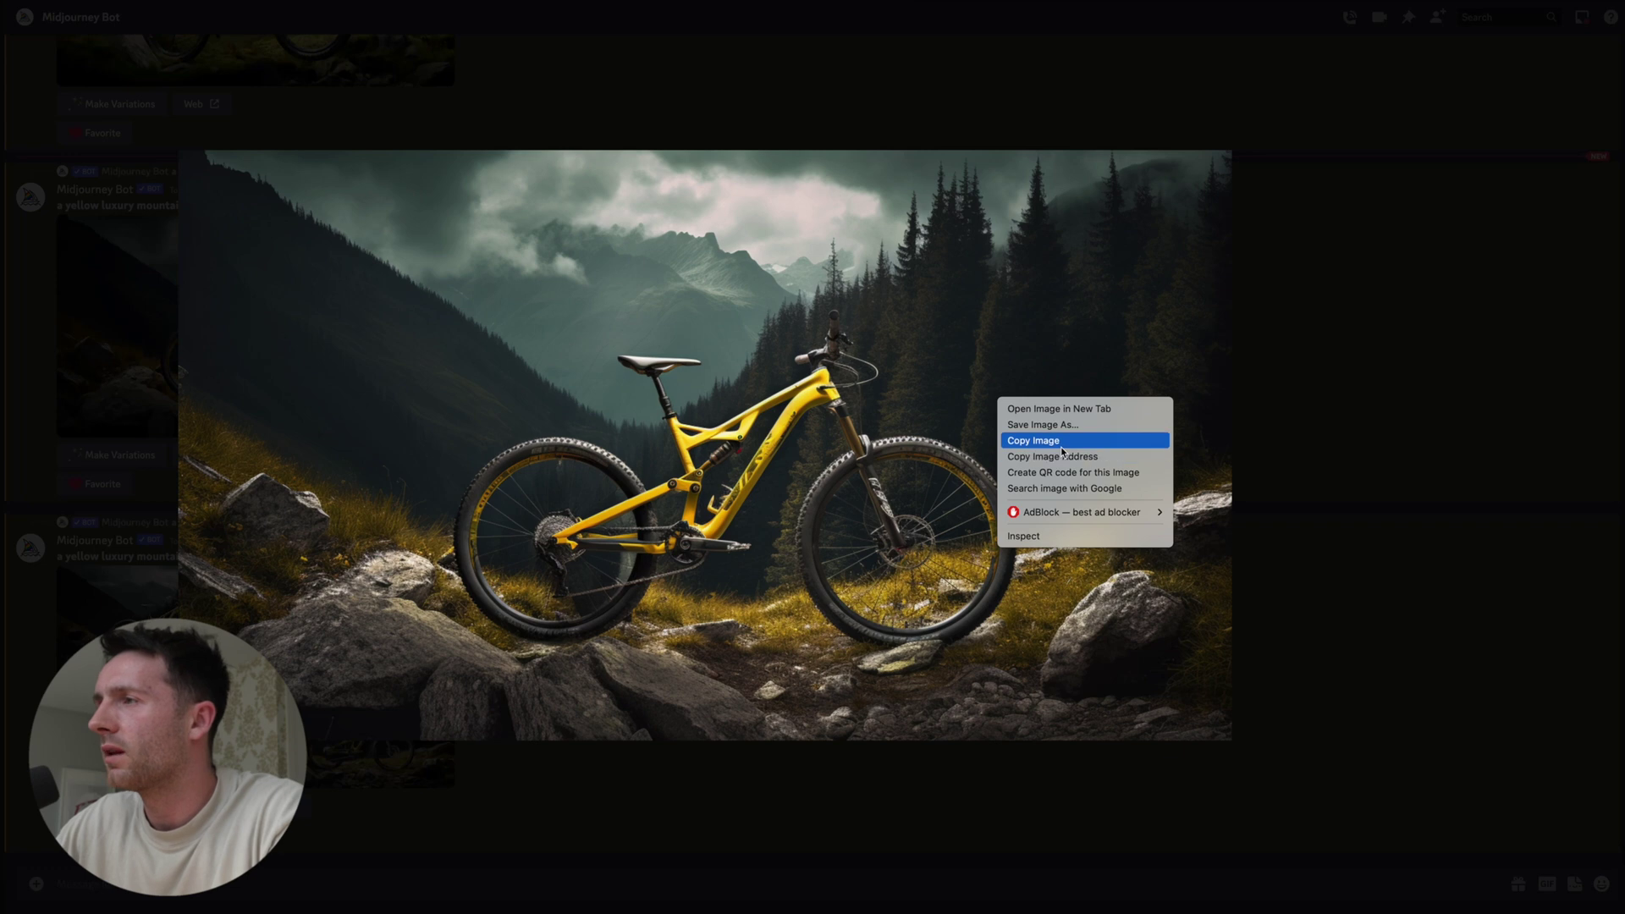
pyautogui.click(1049, 438)
# - Draw a new section frame below the hero in Figma
pyautogui.moveTo(862, 904)
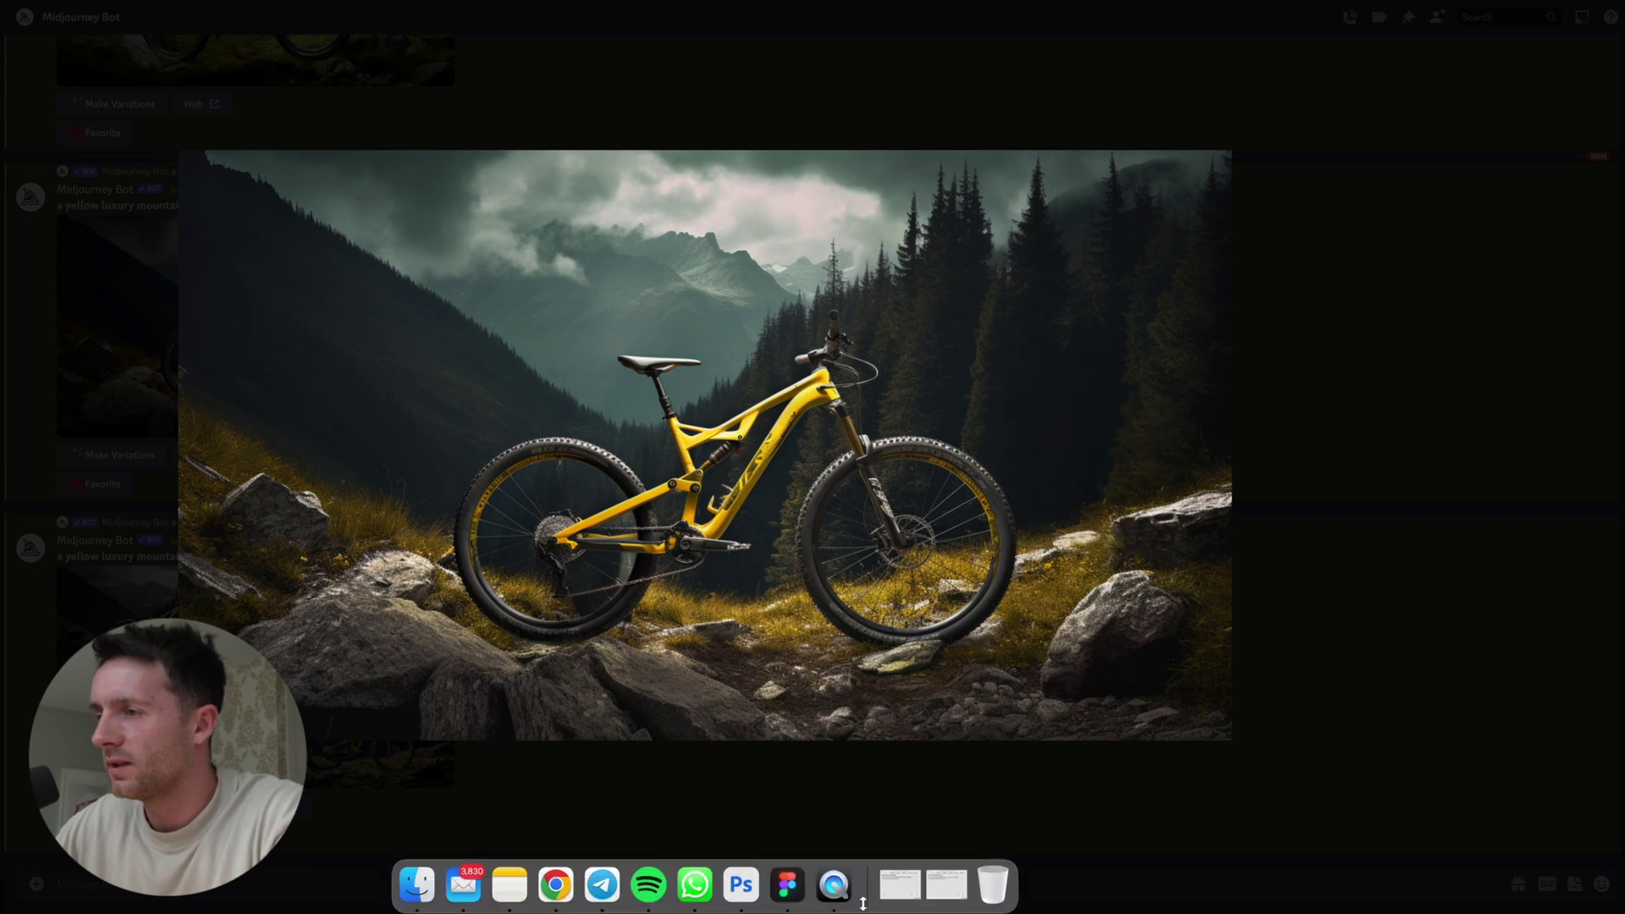
pyautogui.click(786, 883)
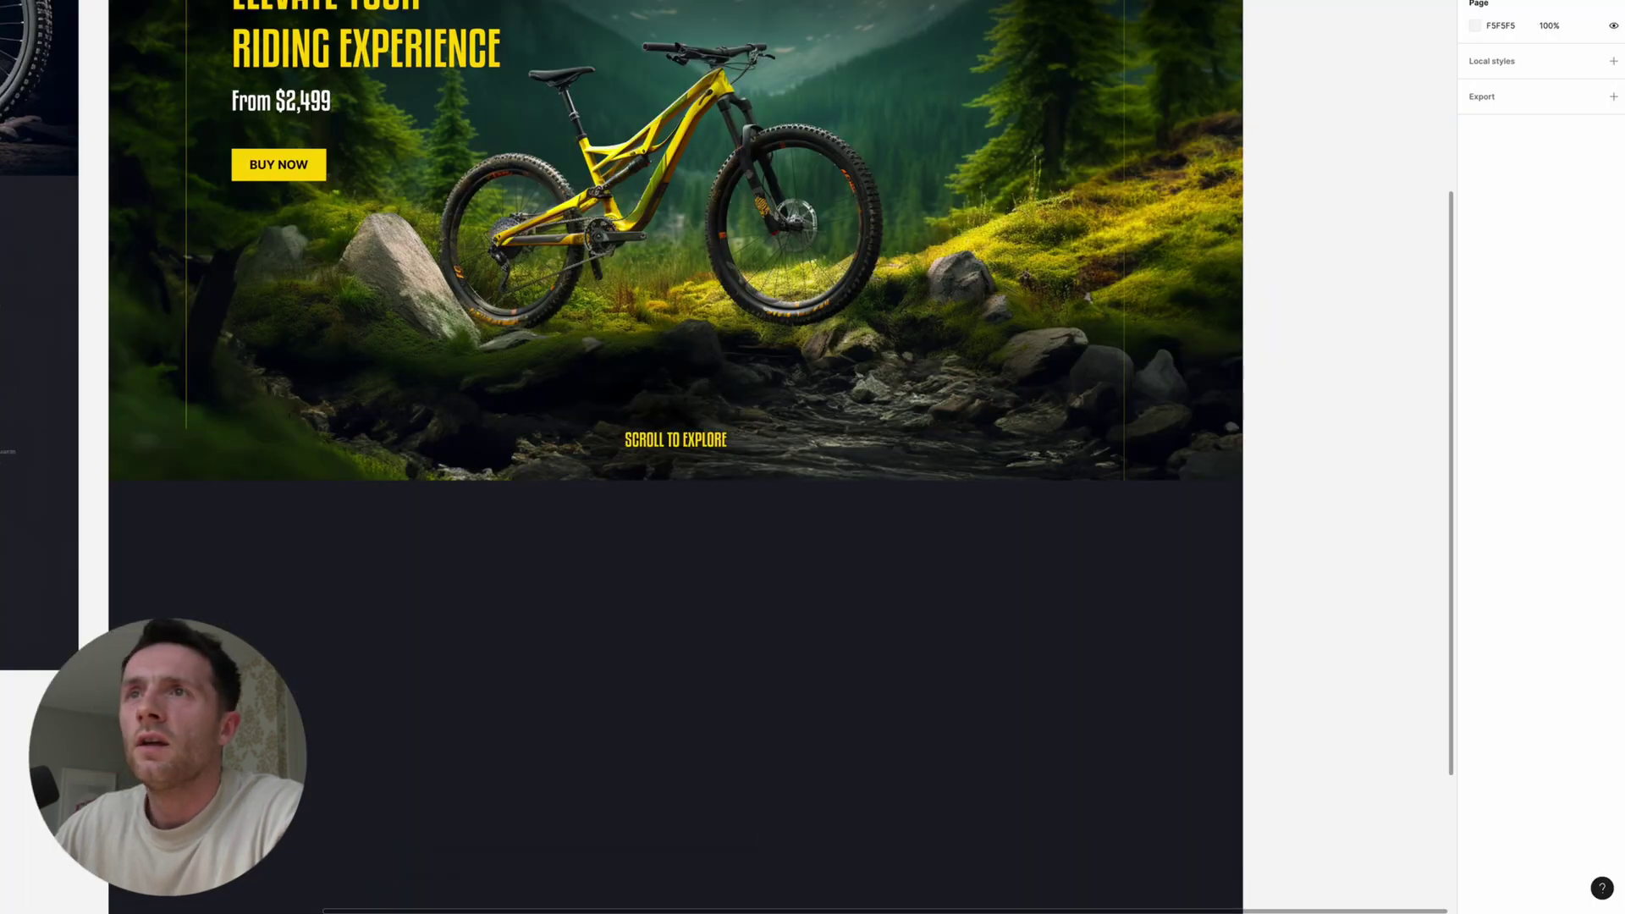
pyautogui.press('f')
pyautogui.moveTo(108, 483); pyautogui.dragTo(674, 906)
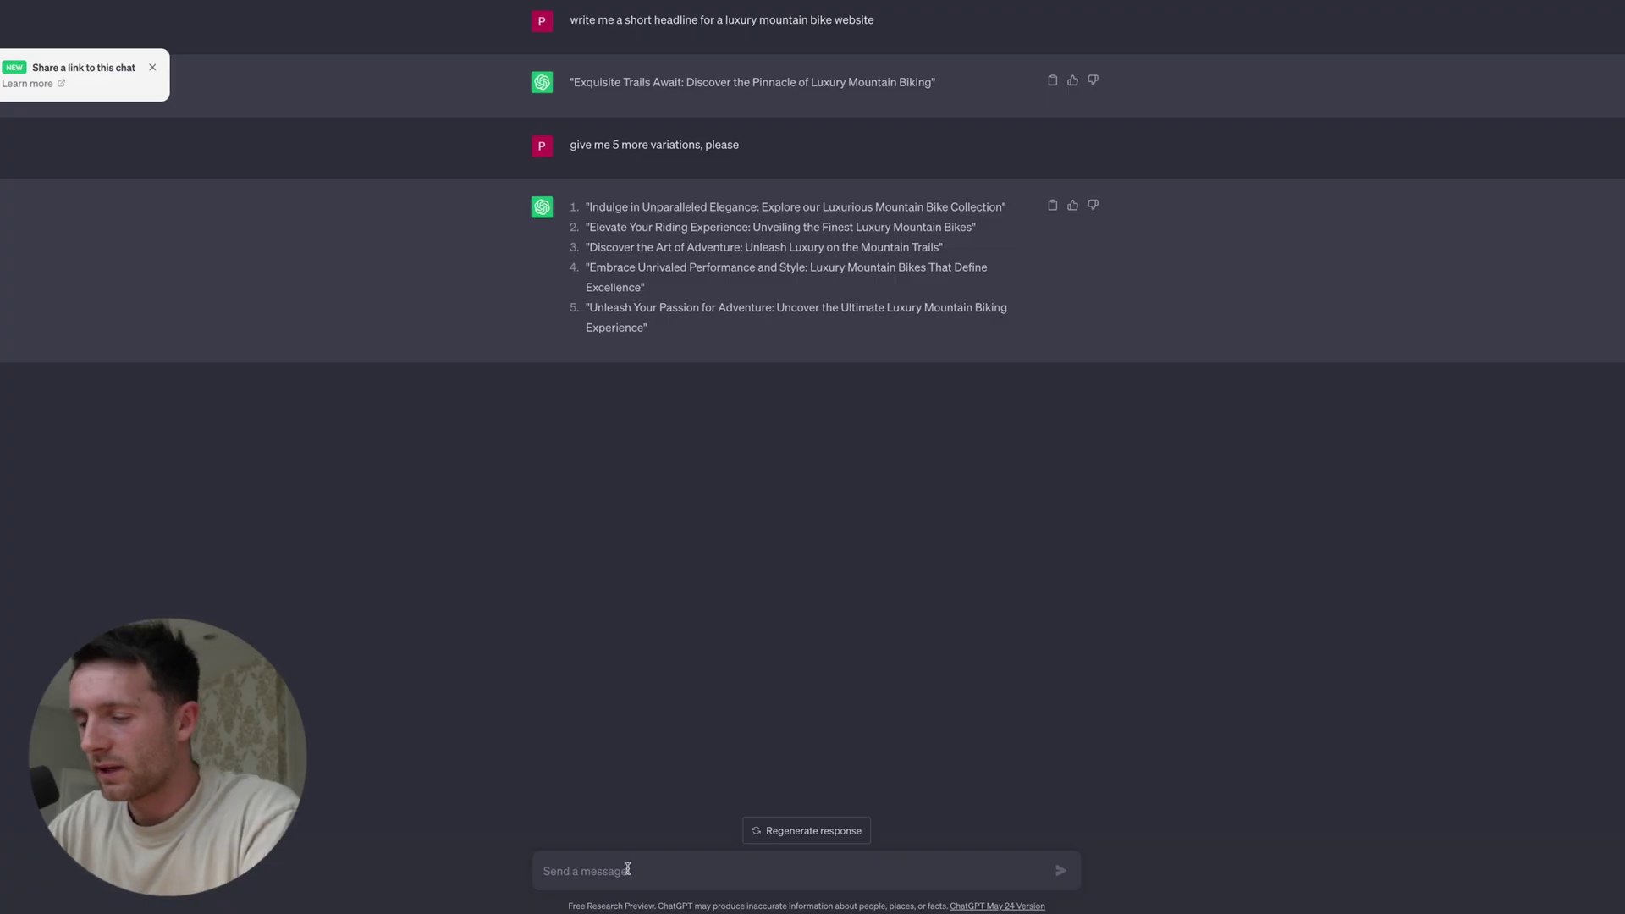
pyautogui.write('w')
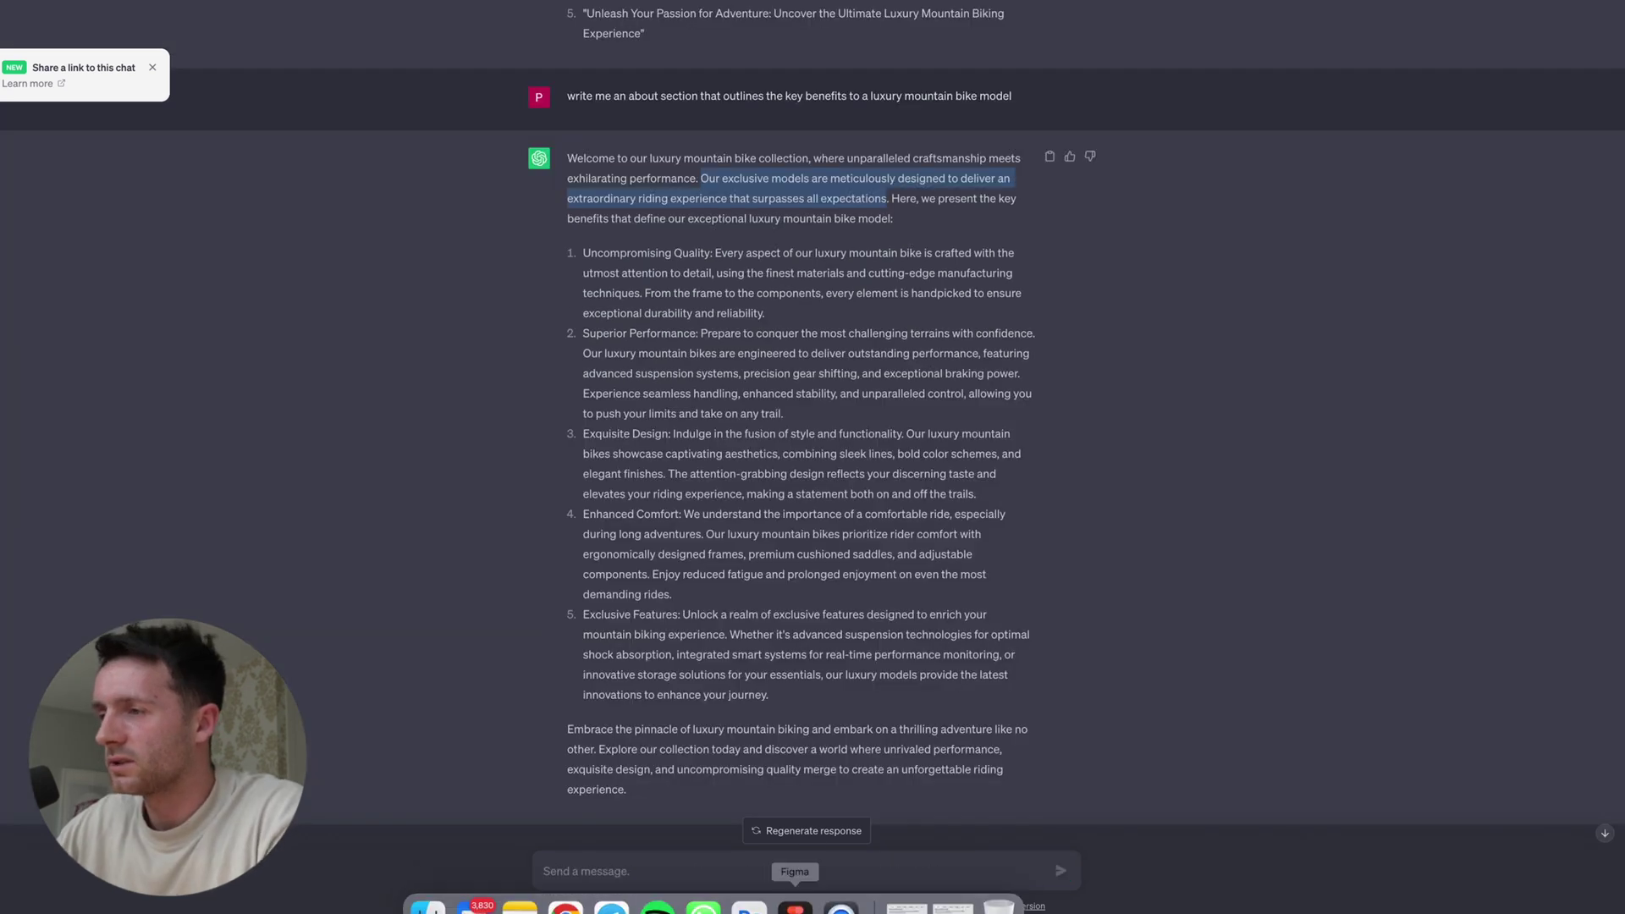
# - Paste ChatGPT's about paragraph into the text box and set its font to Inter
pyautogui.click(814, 880)
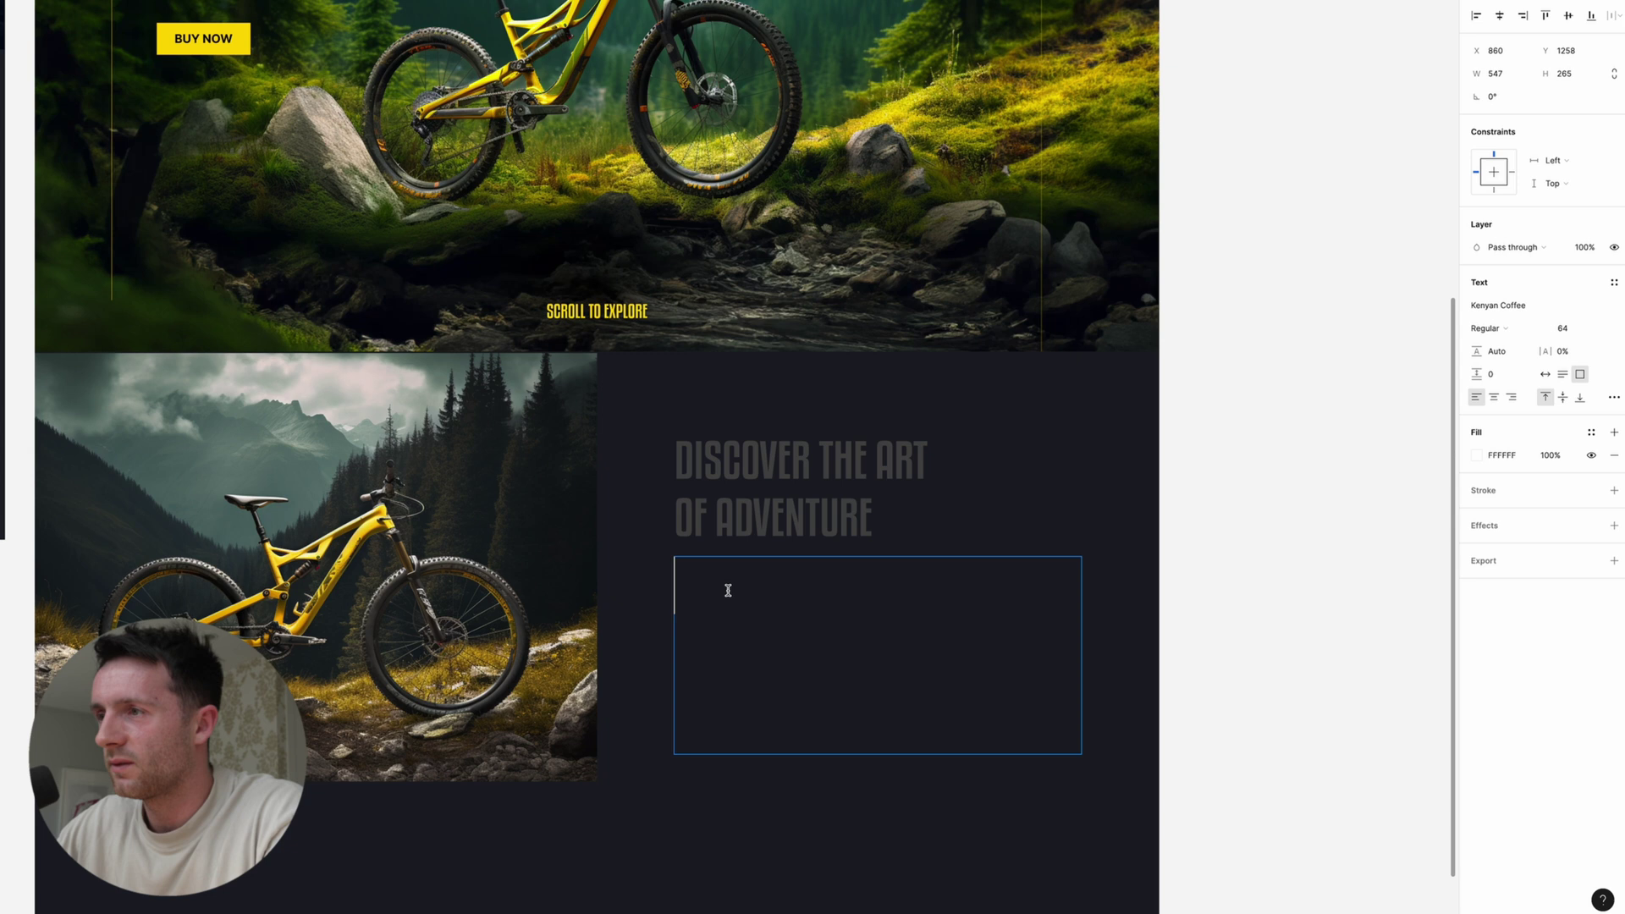
pyautogui.write('OUR EXCLUSIVE MODELS ARE METICULOUSLY DESIGNED TO DELIVER AN EXTRAORDINARY RIDING EXPERIENCE THAT SURPASSES ALL EXPECTATIONS')
pyautogui.press('super+a')
pyautogui.click(1511, 308)
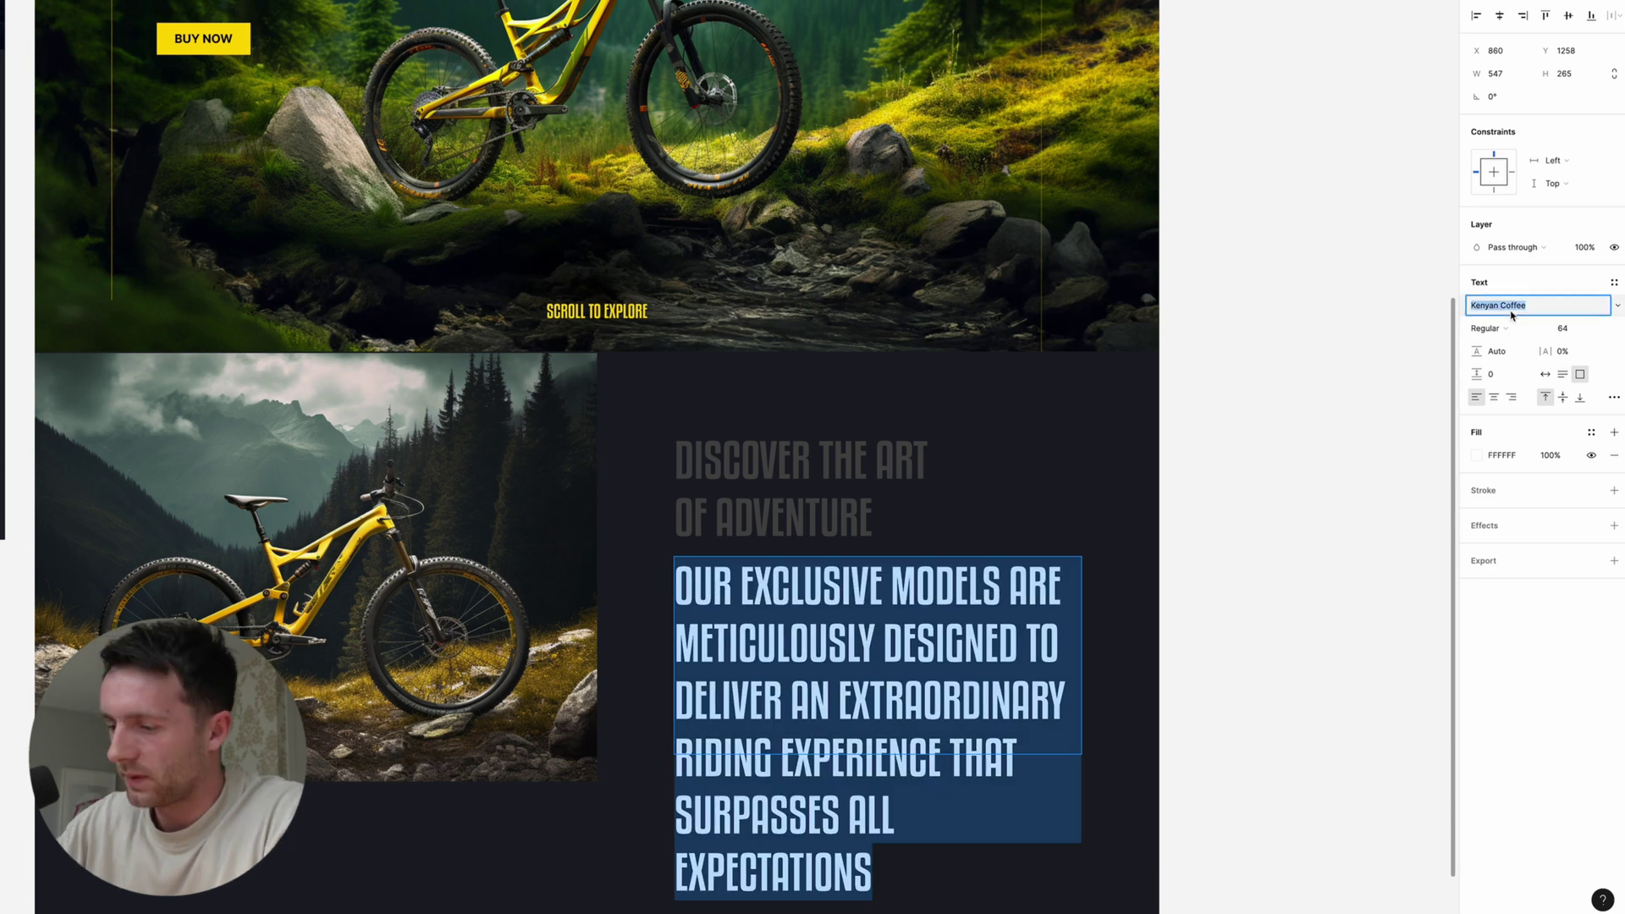
pyautogui.write('Inter')
pyautogui.press('Return')
pyautogui.click(1507, 328)
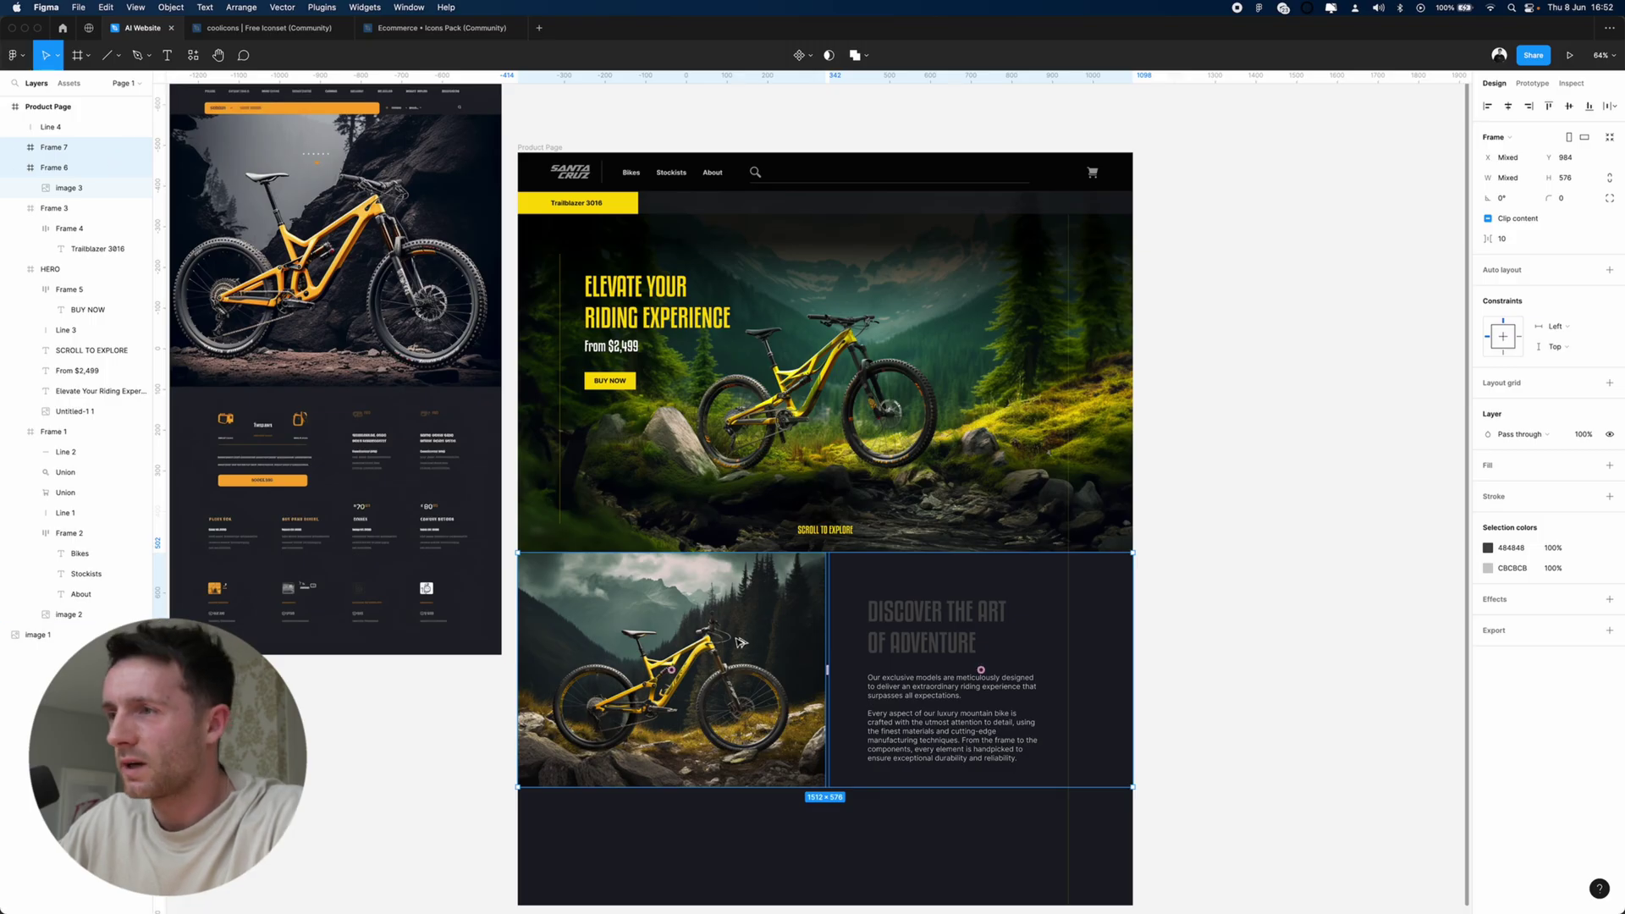
# - Duplicate the about section directly below the original
pyautogui.keyDown('alt'); pyautogui.moveTo(740, 641); pyautogui.dragTo(740, 877); pyautogui.keyUp('alt')
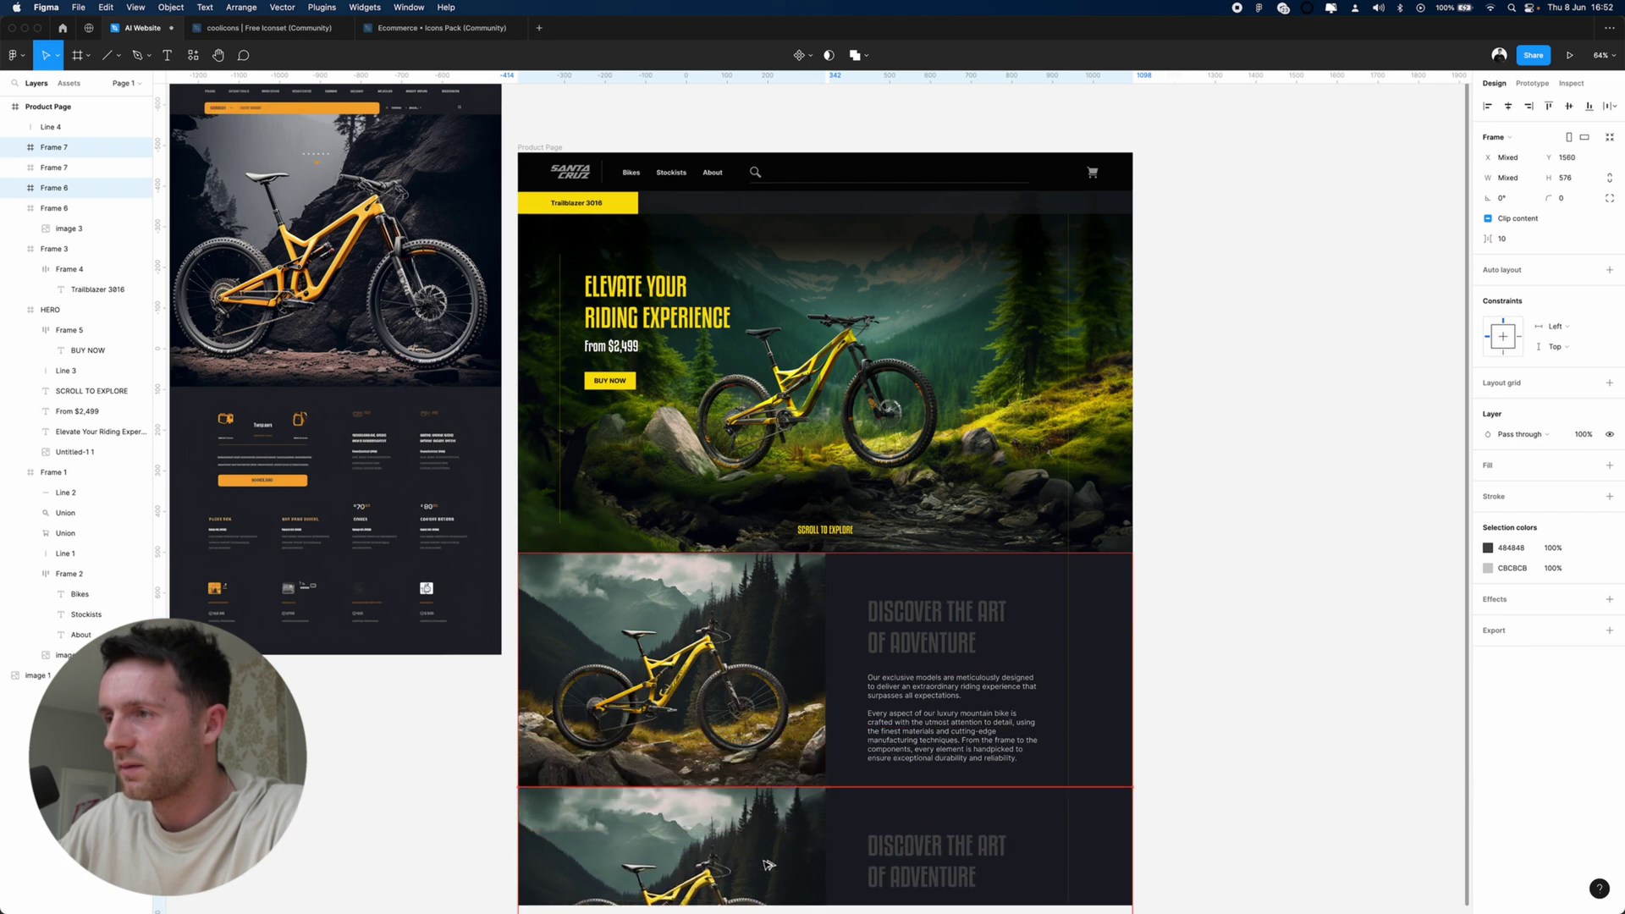
pyautogui.scroll(-3, 903, 783)
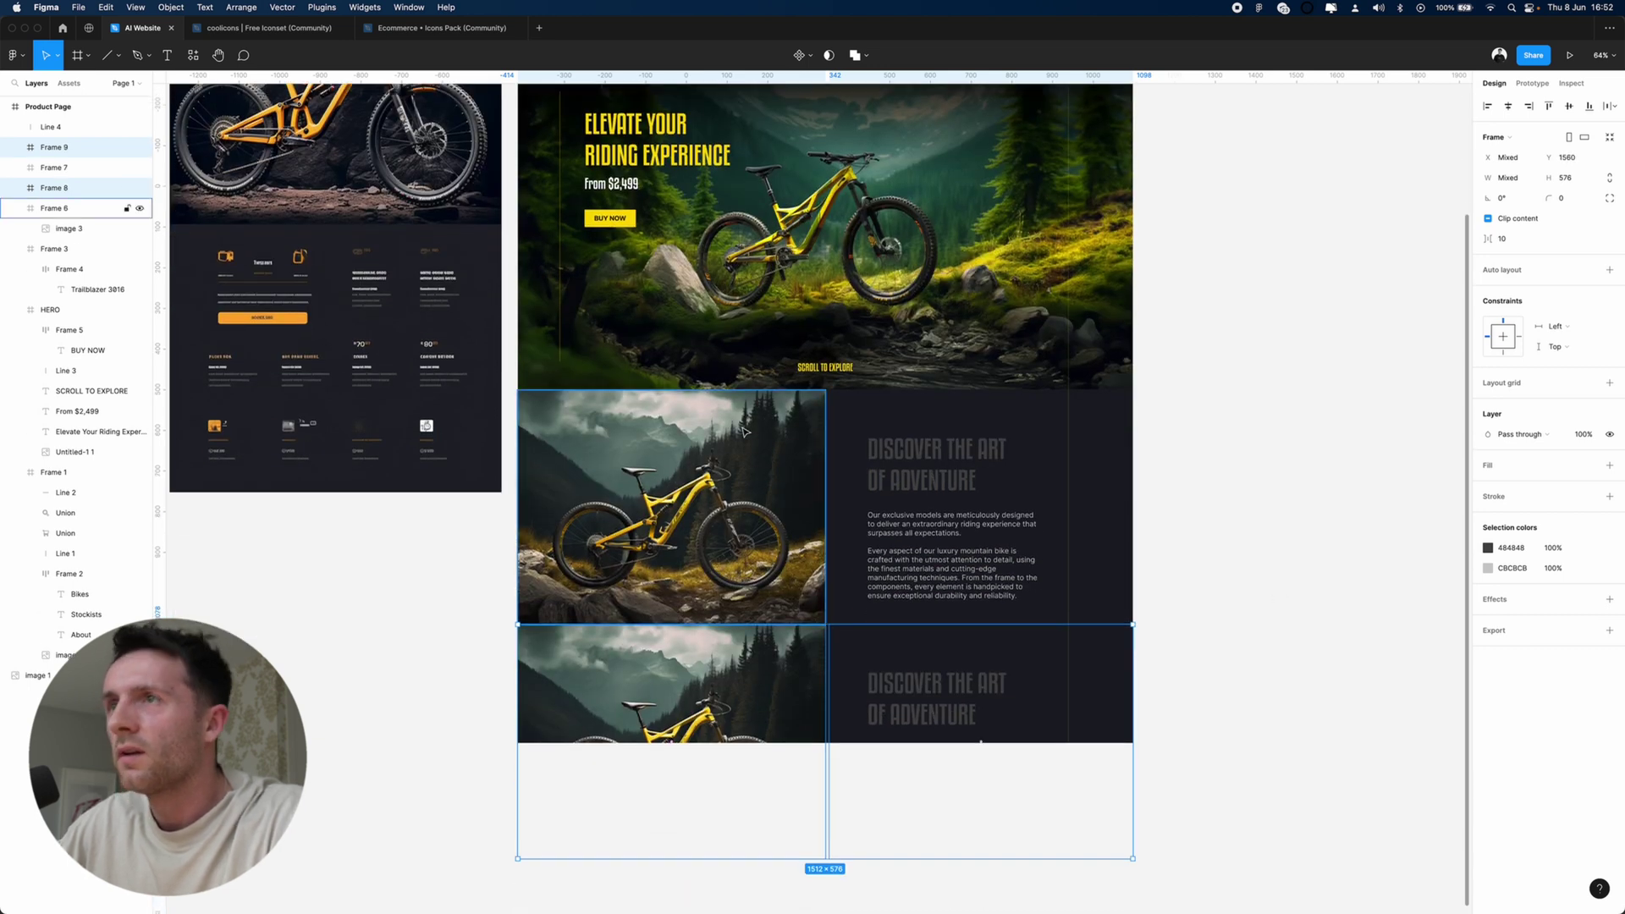